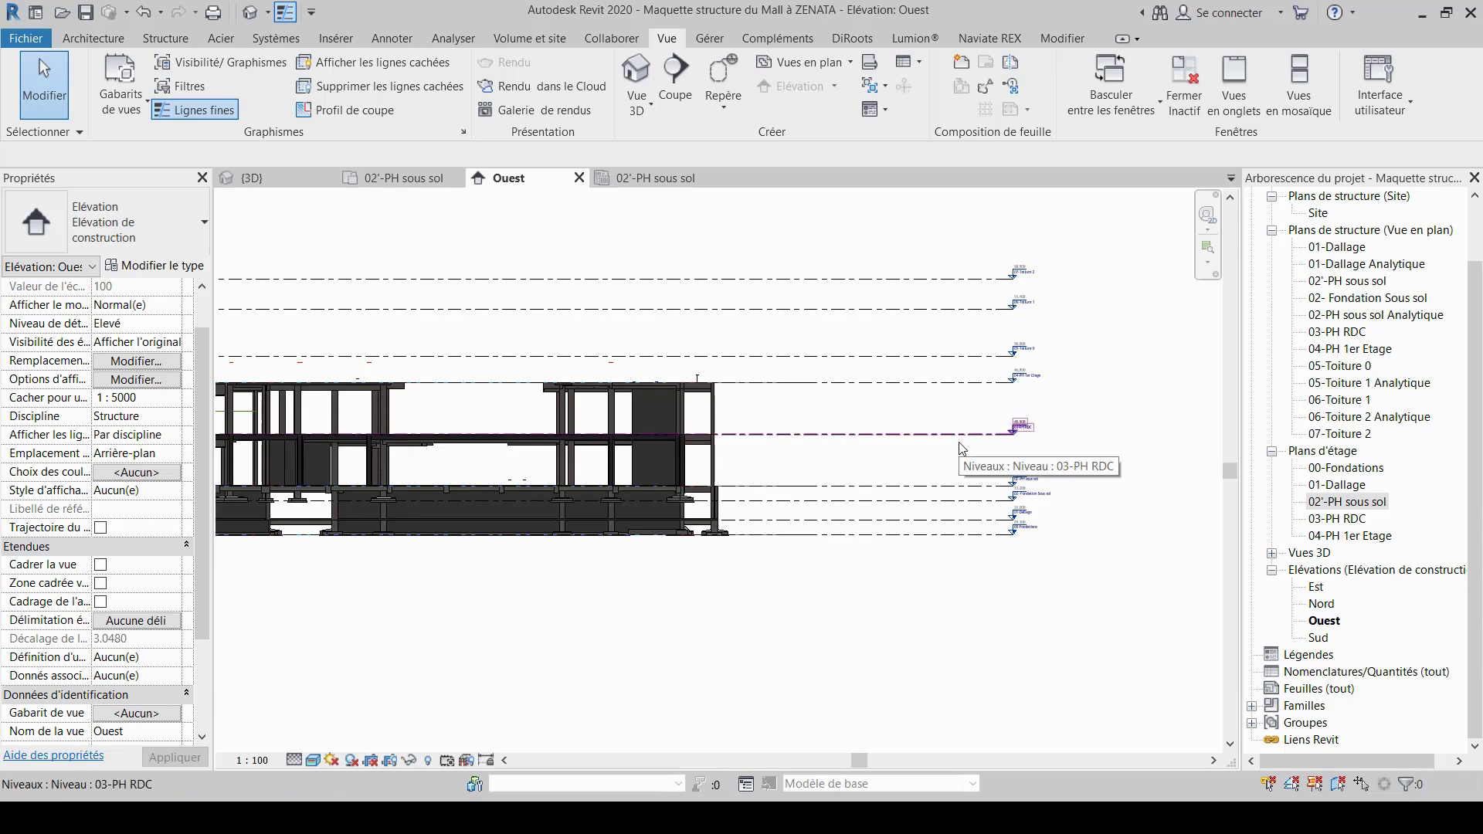
Examine the level lines and their elevation heights beside the building in the Ouest elevation.
scroll(966, 464, "up", 3)
scroll(984, 479, "up", 2)
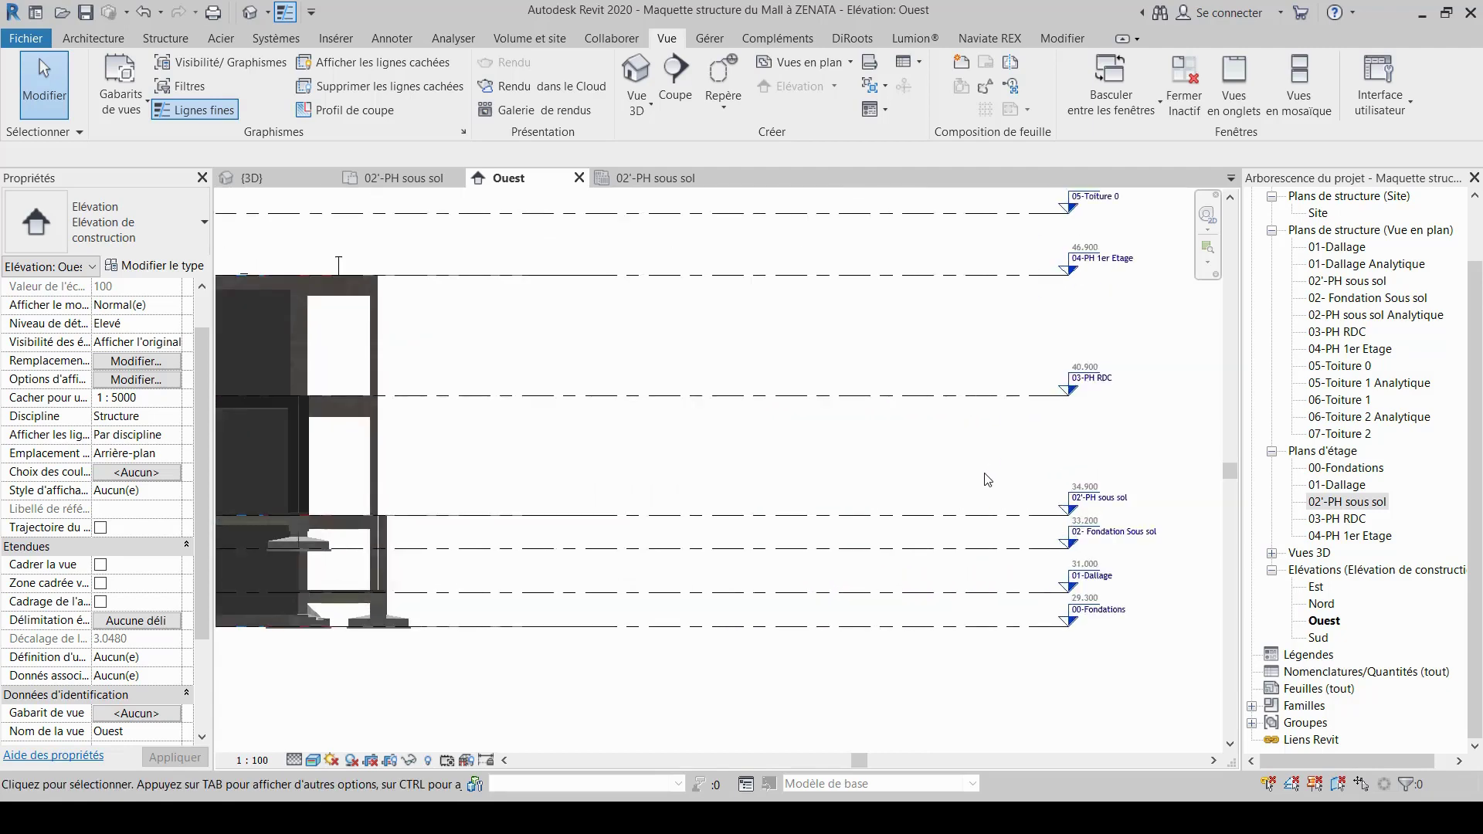
scroll(985, 479, "down", 2)
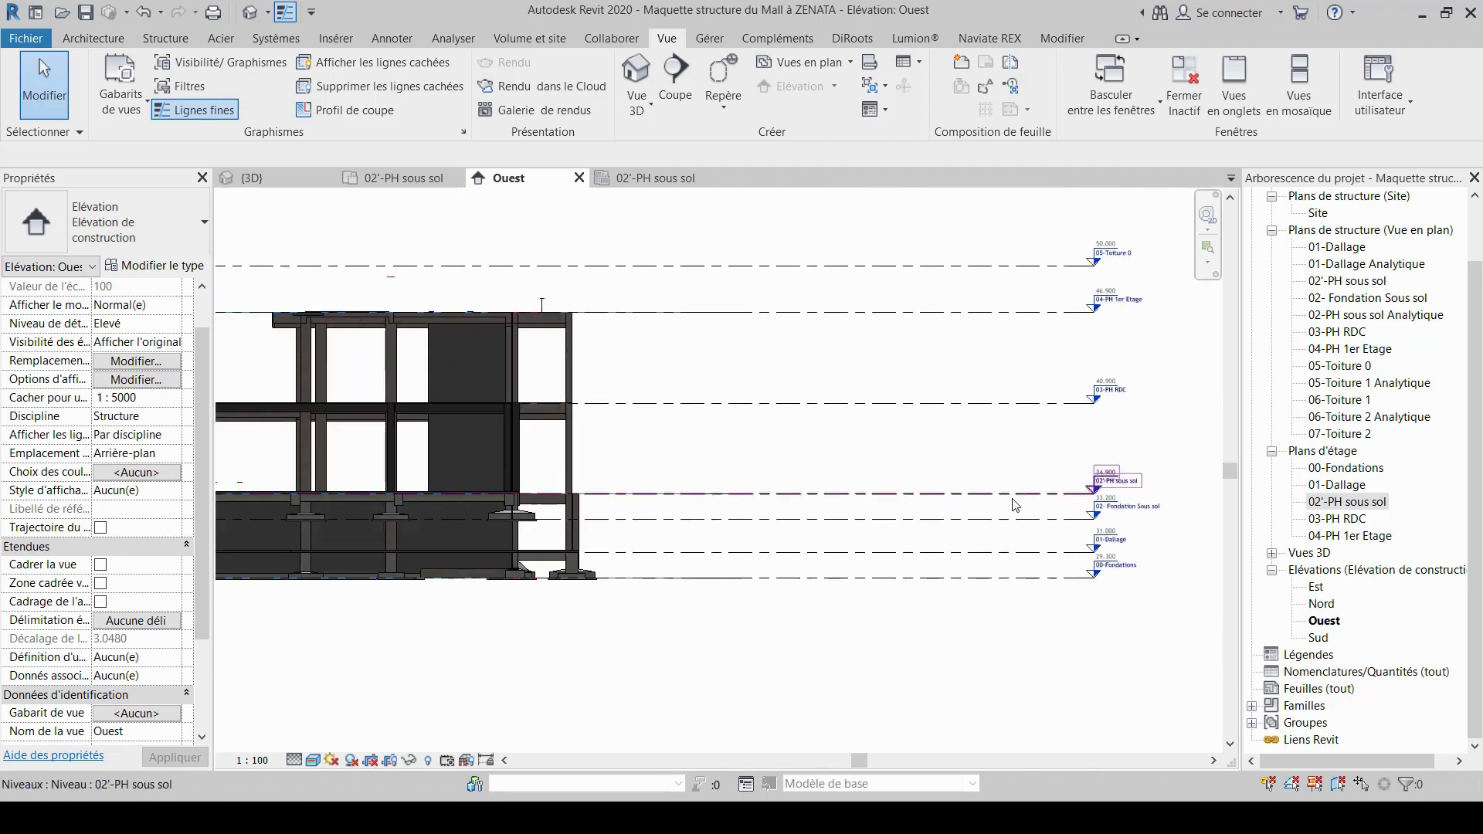
scroll(1135, 481, "up", 2)
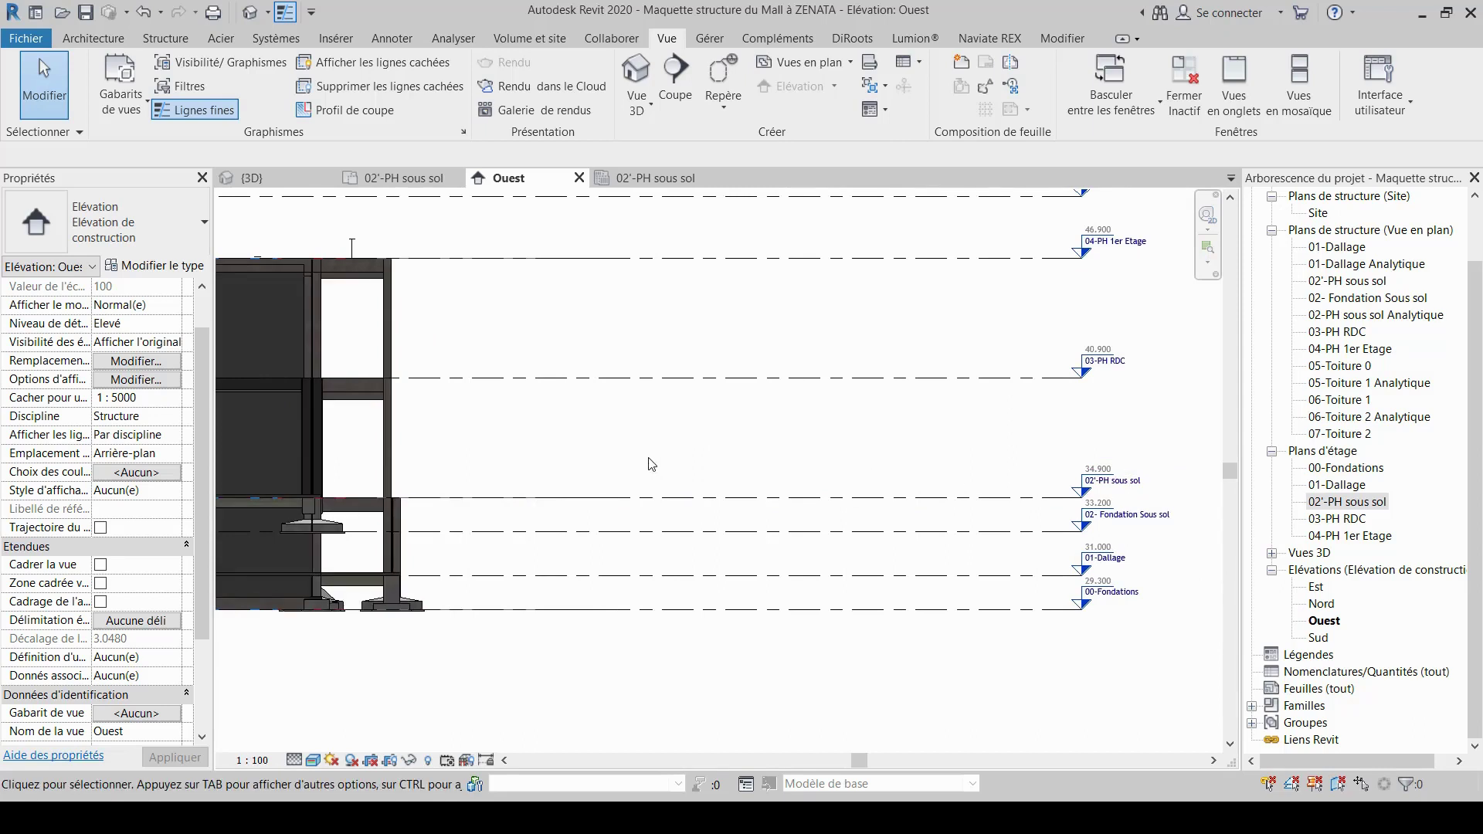
middle_click_drag(651, 464, 704, 489)
scroll(962, 481, "down", 1)
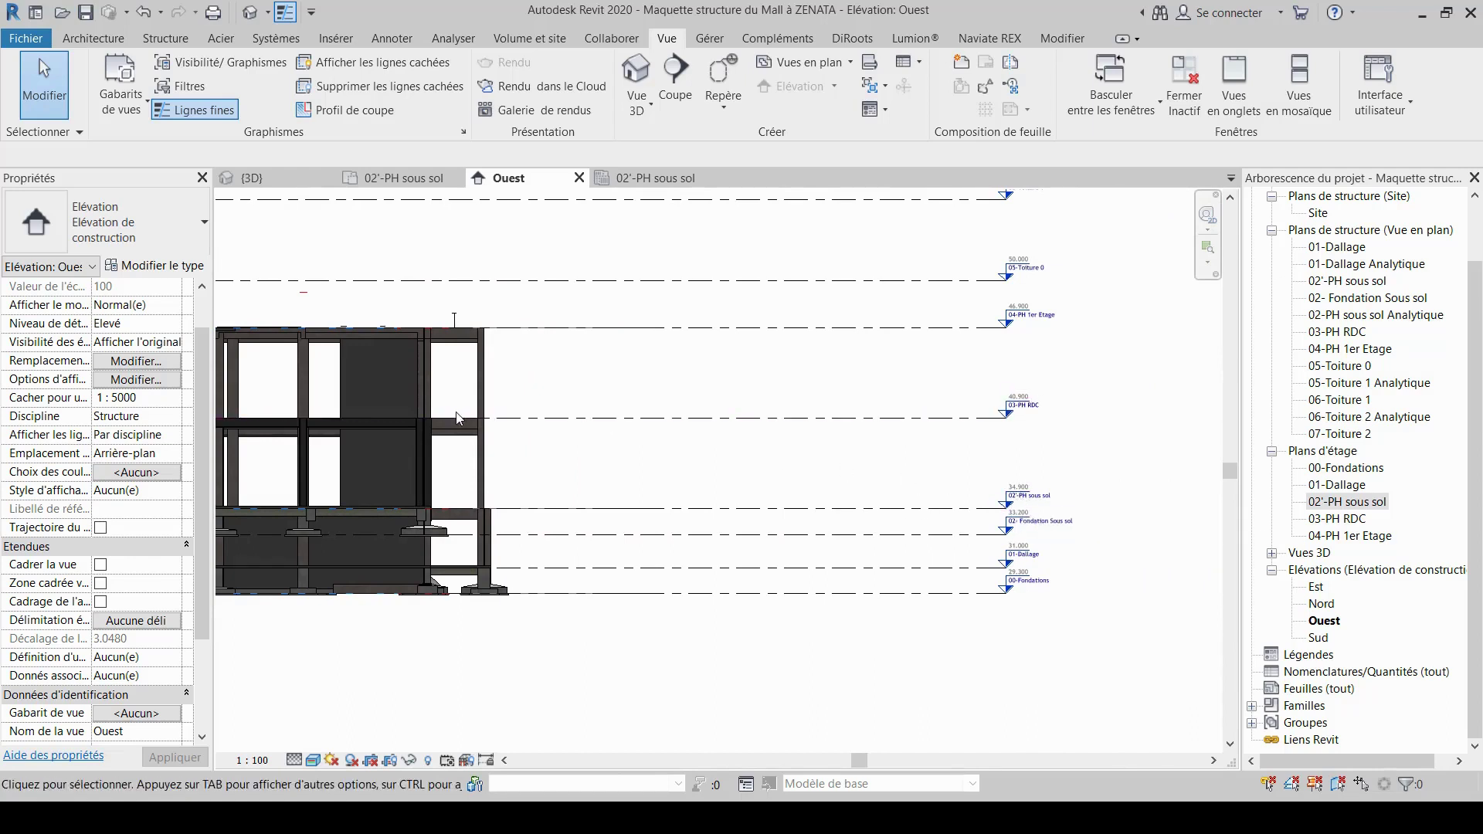
middle_click_drag(539, 494, 667, 519)
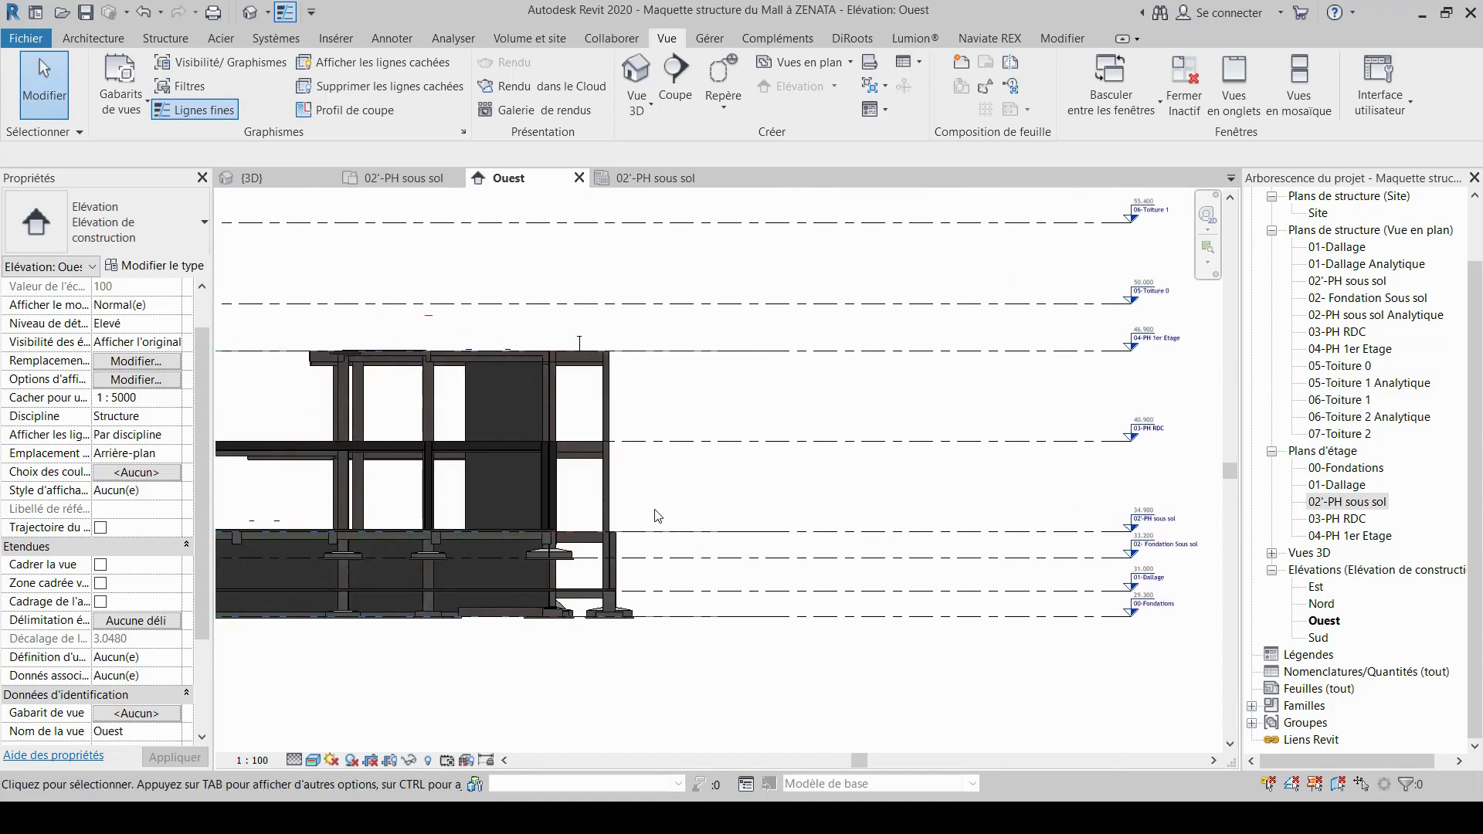
scroll(658, 522, "up", 1)
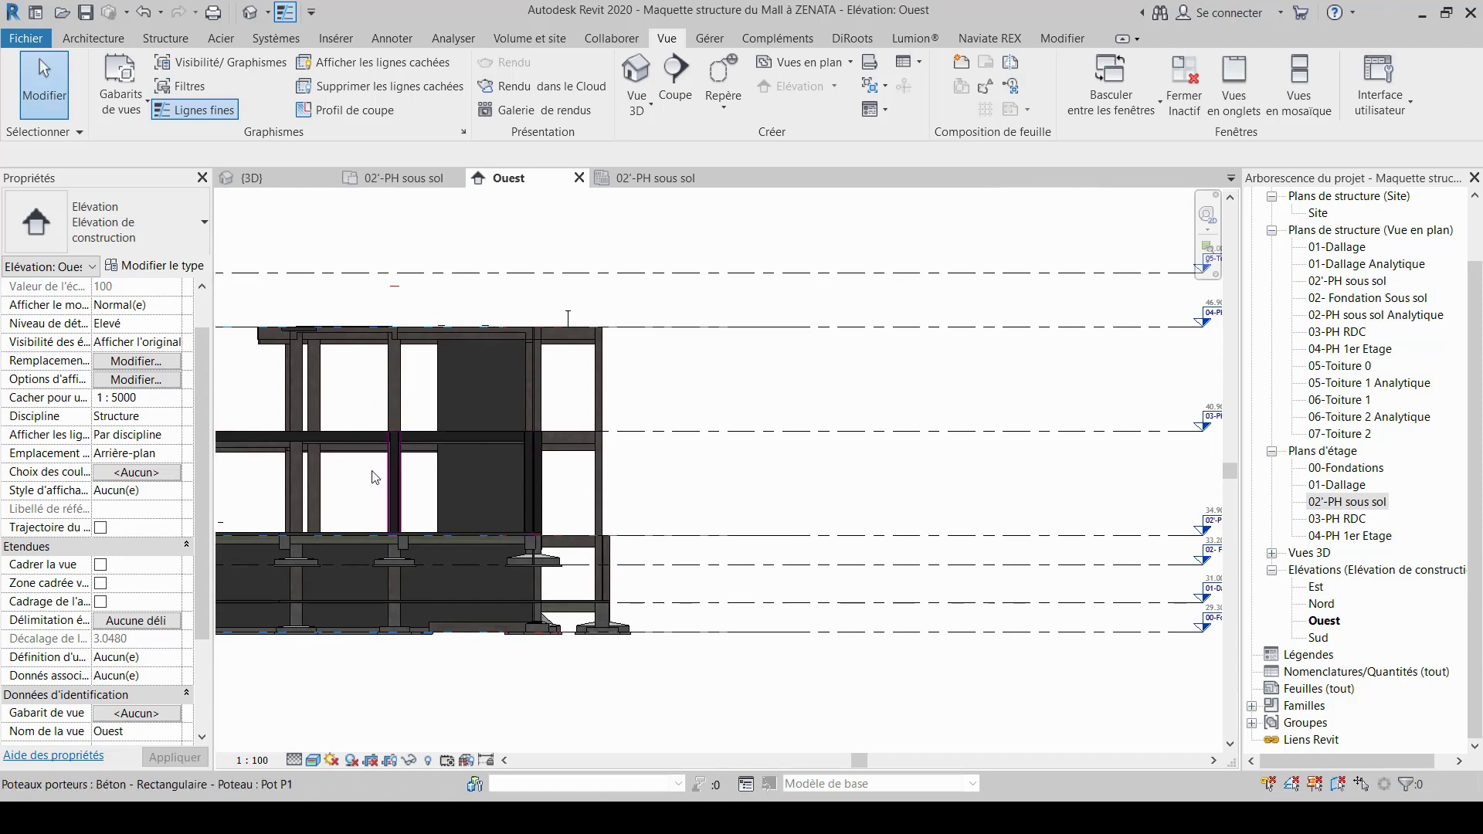
Examine the building's floors, columns and foundations along the Ouest elevation in relation to the levels.
middle_click_drag(375, 485, 876, 525)
scroll(699, 486, "down", 2)
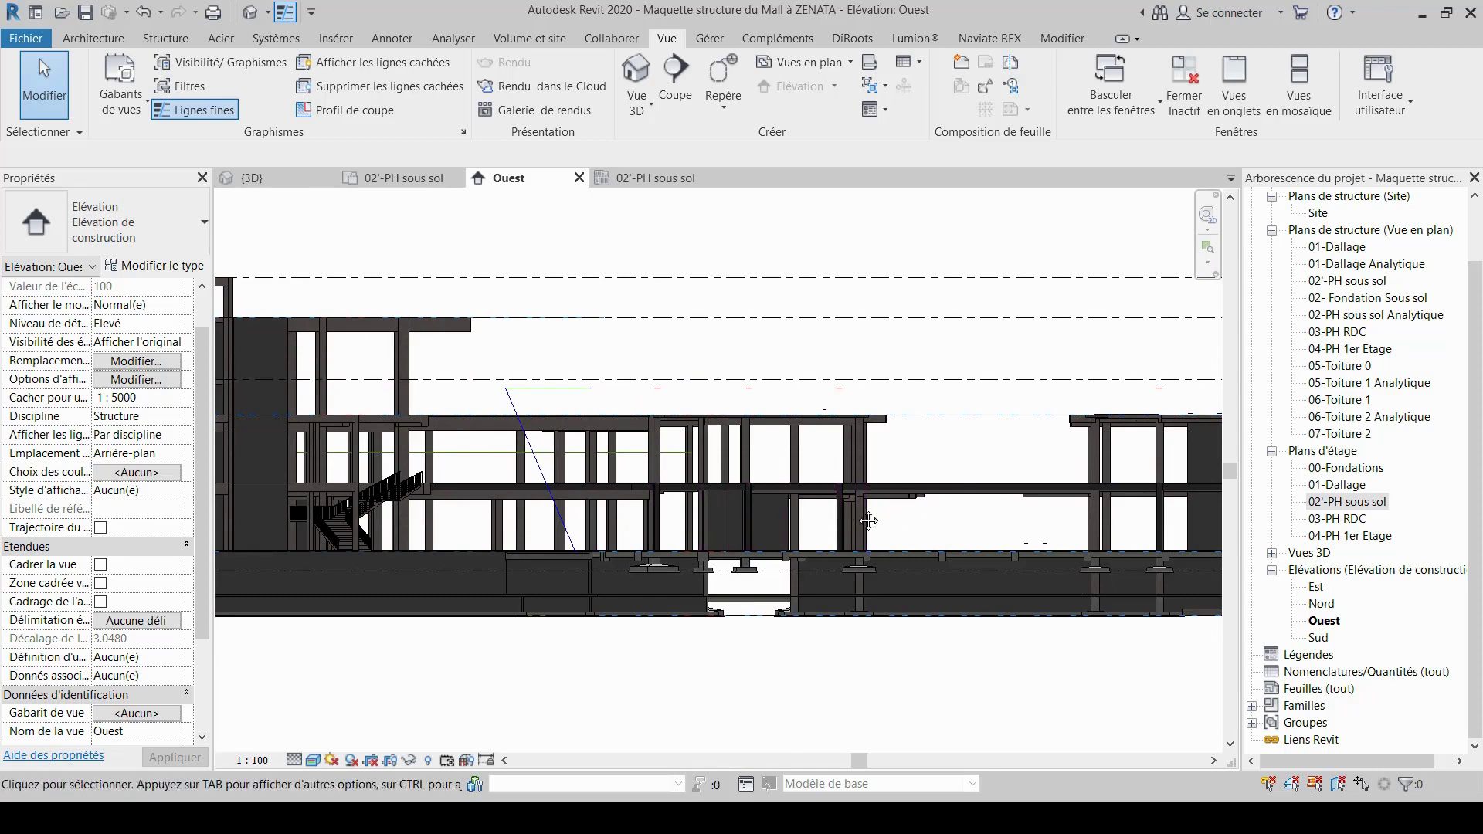
middle_click_drag(868, 516, 421, 463)
middle_click_drag(859, 489, 541, 549)
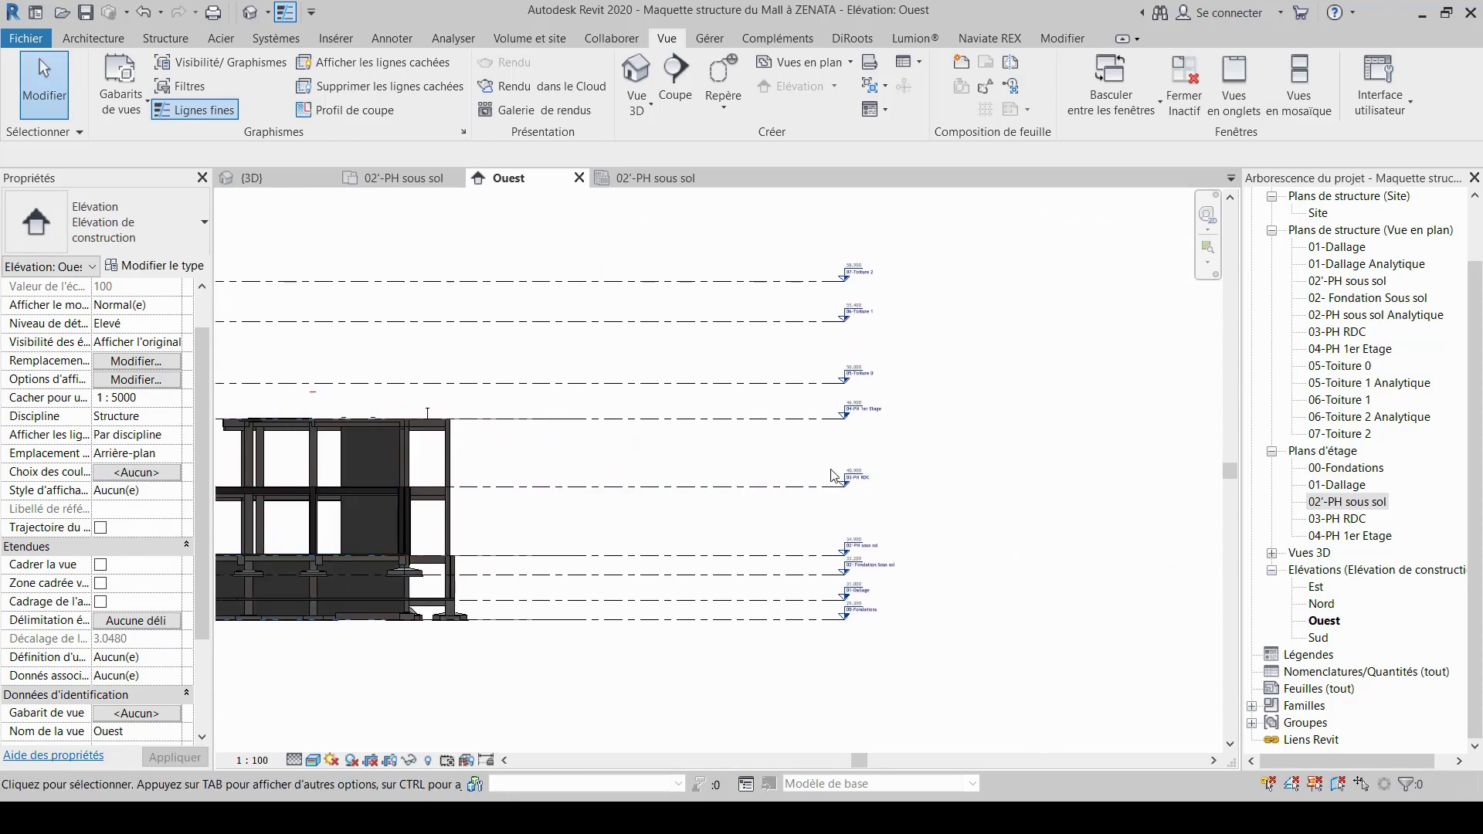
middle_click_drag(772, 471, 885, 490)
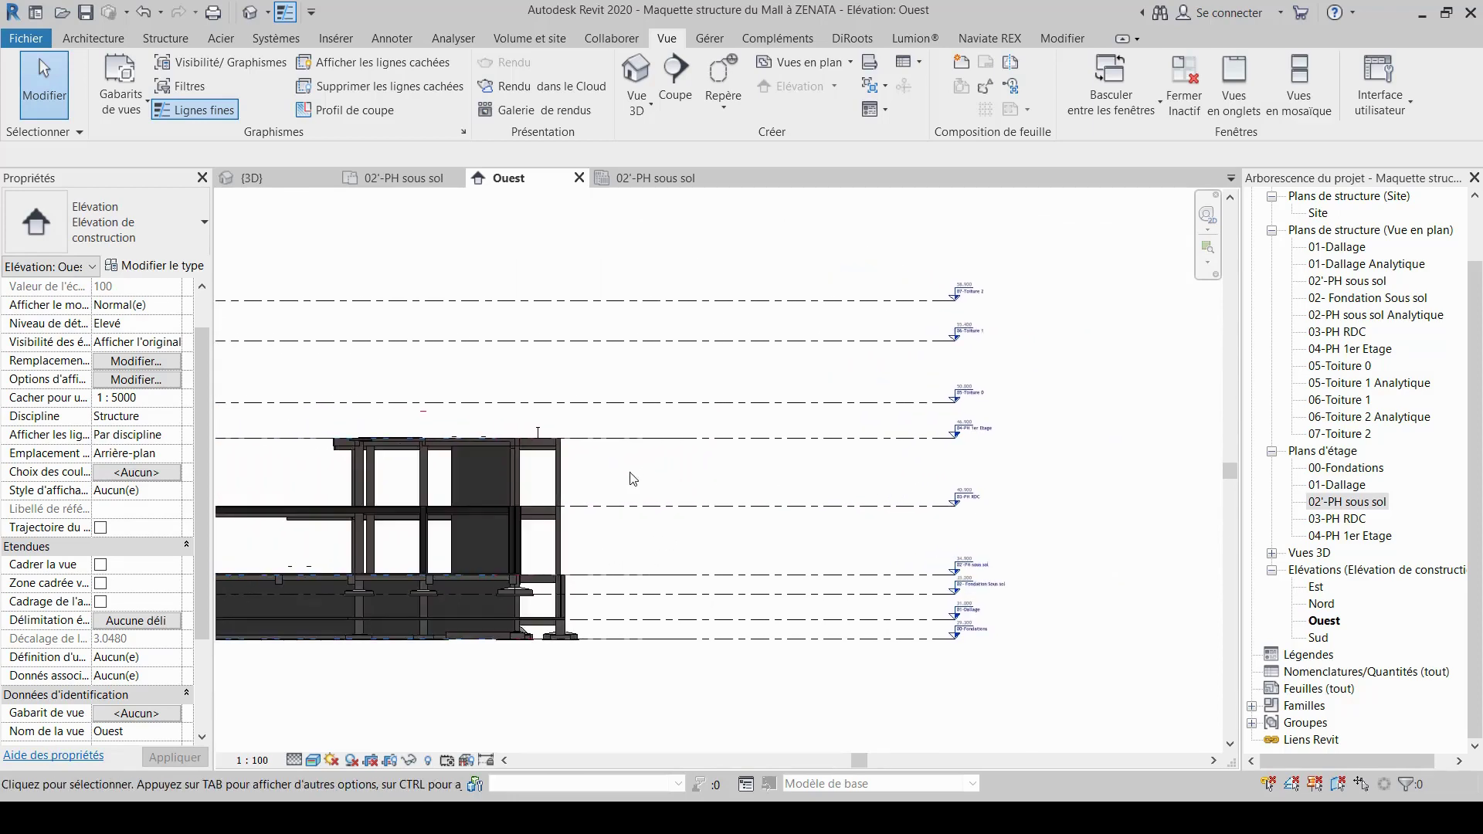
middle_click_drag(633, 479, 742, 489)
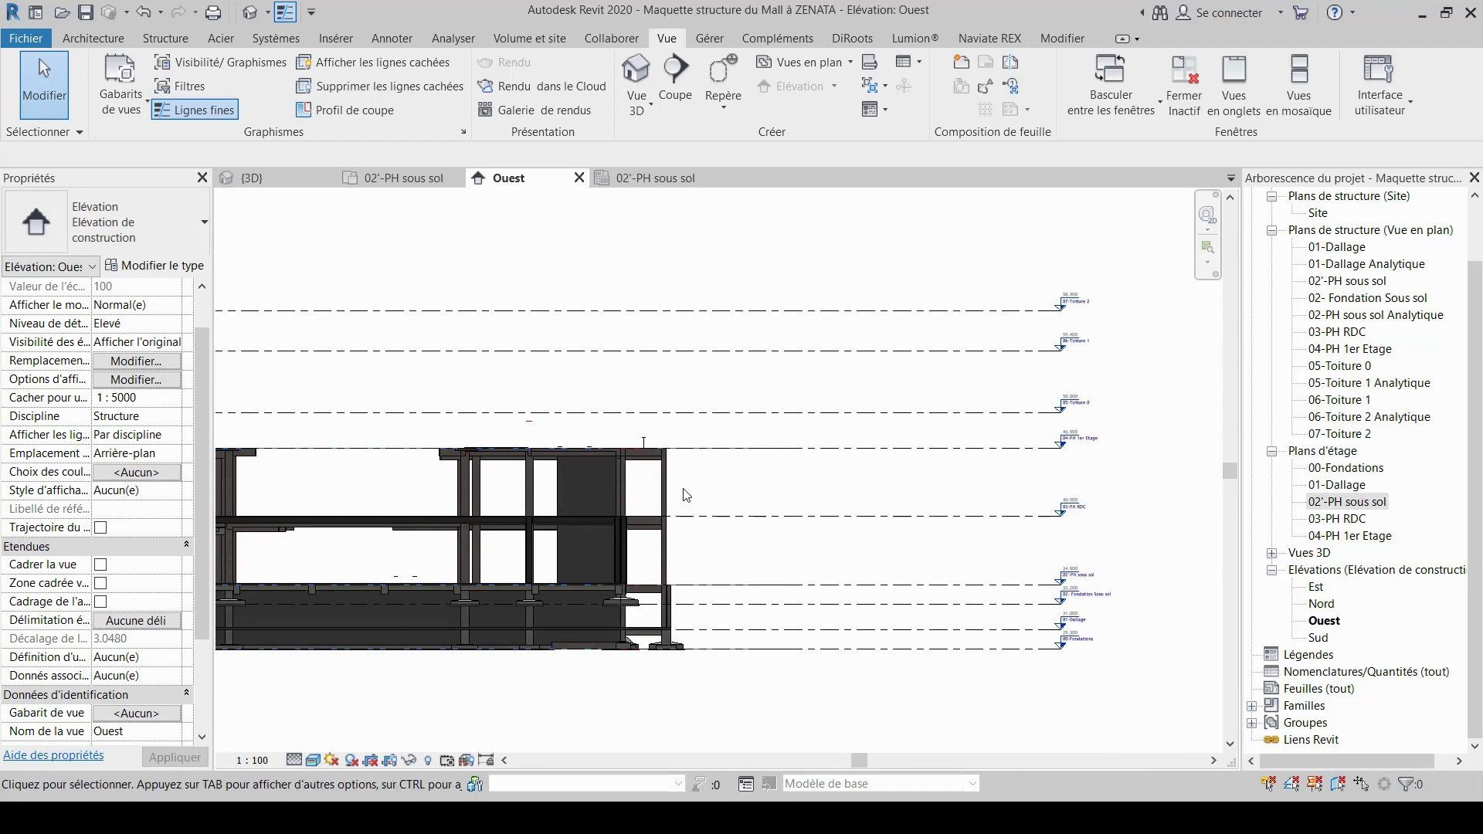
middle_click_drag(415, 485, 872, 553)
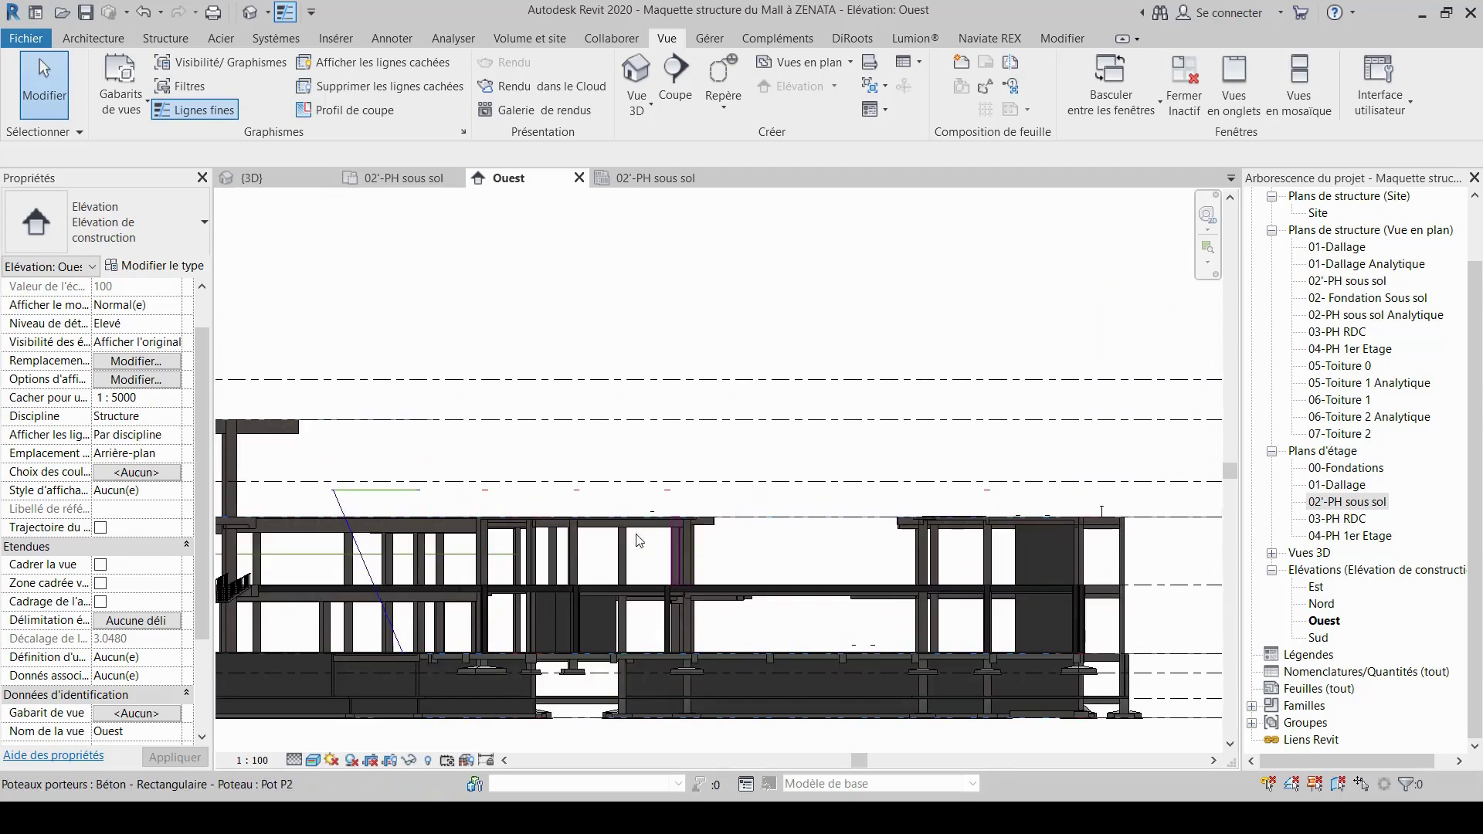
scroll(632, 545, "down", 1)
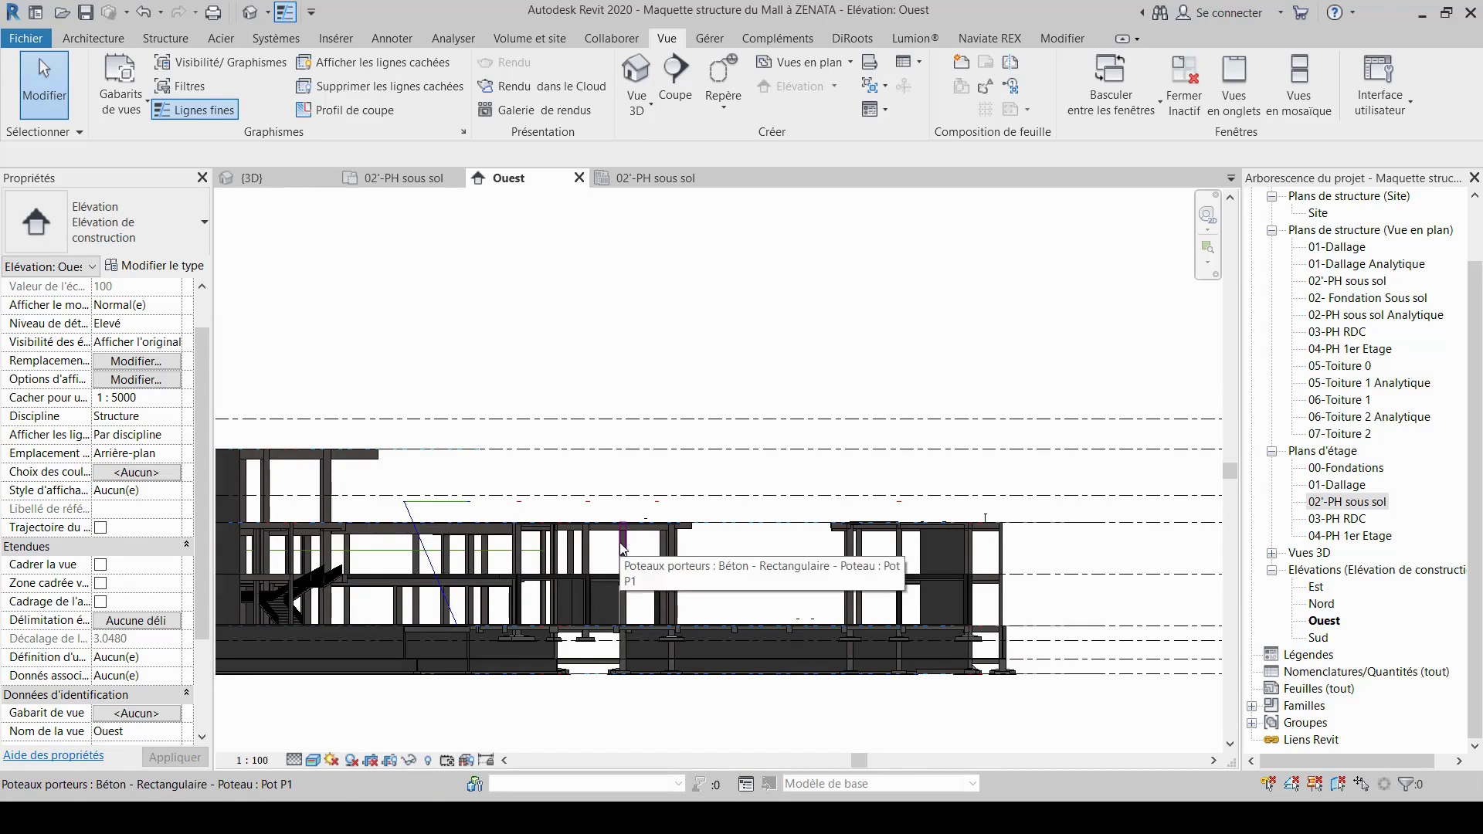
middle_click_drag(997, 553, 838, 472)
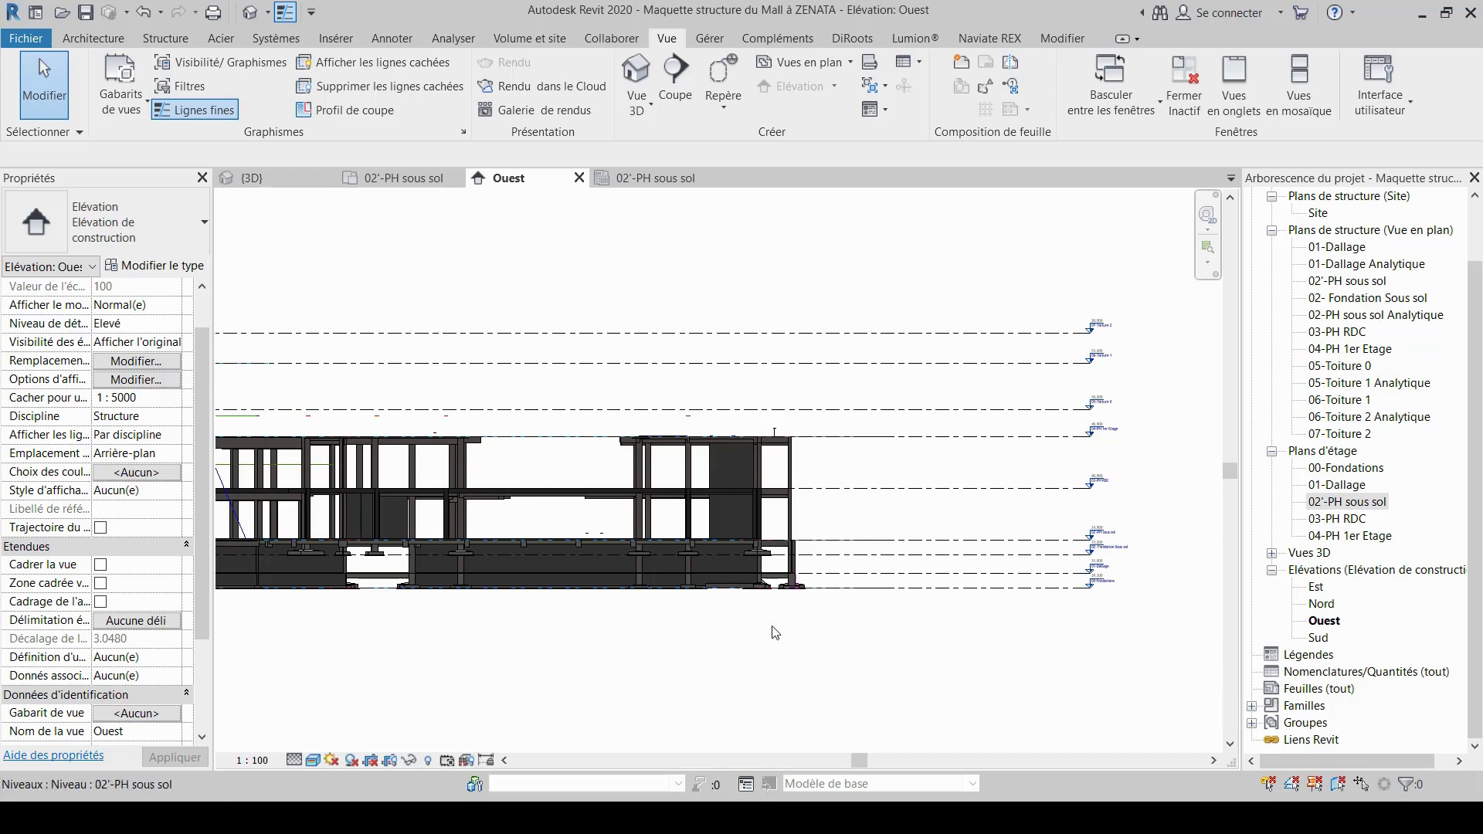
scroll(668, 653, "down", 2)
middle_click_drag(595, 672, 850, 649)
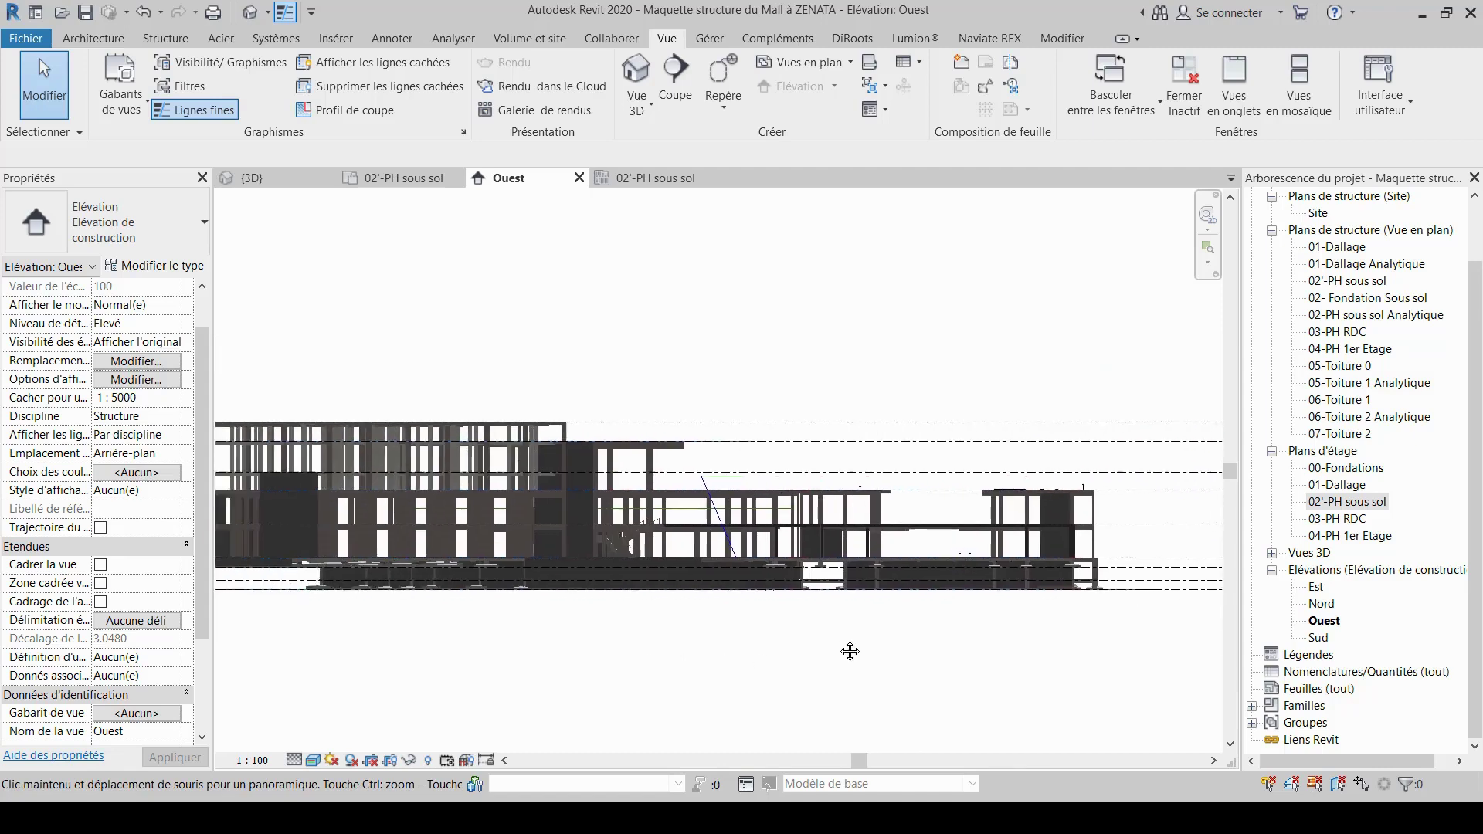
Switch to the 02'-PH sous sol floor plan and frame the ramp and the surrounding blocks.
left_click(429, 179)
scroll(463, 566, "down", 1)
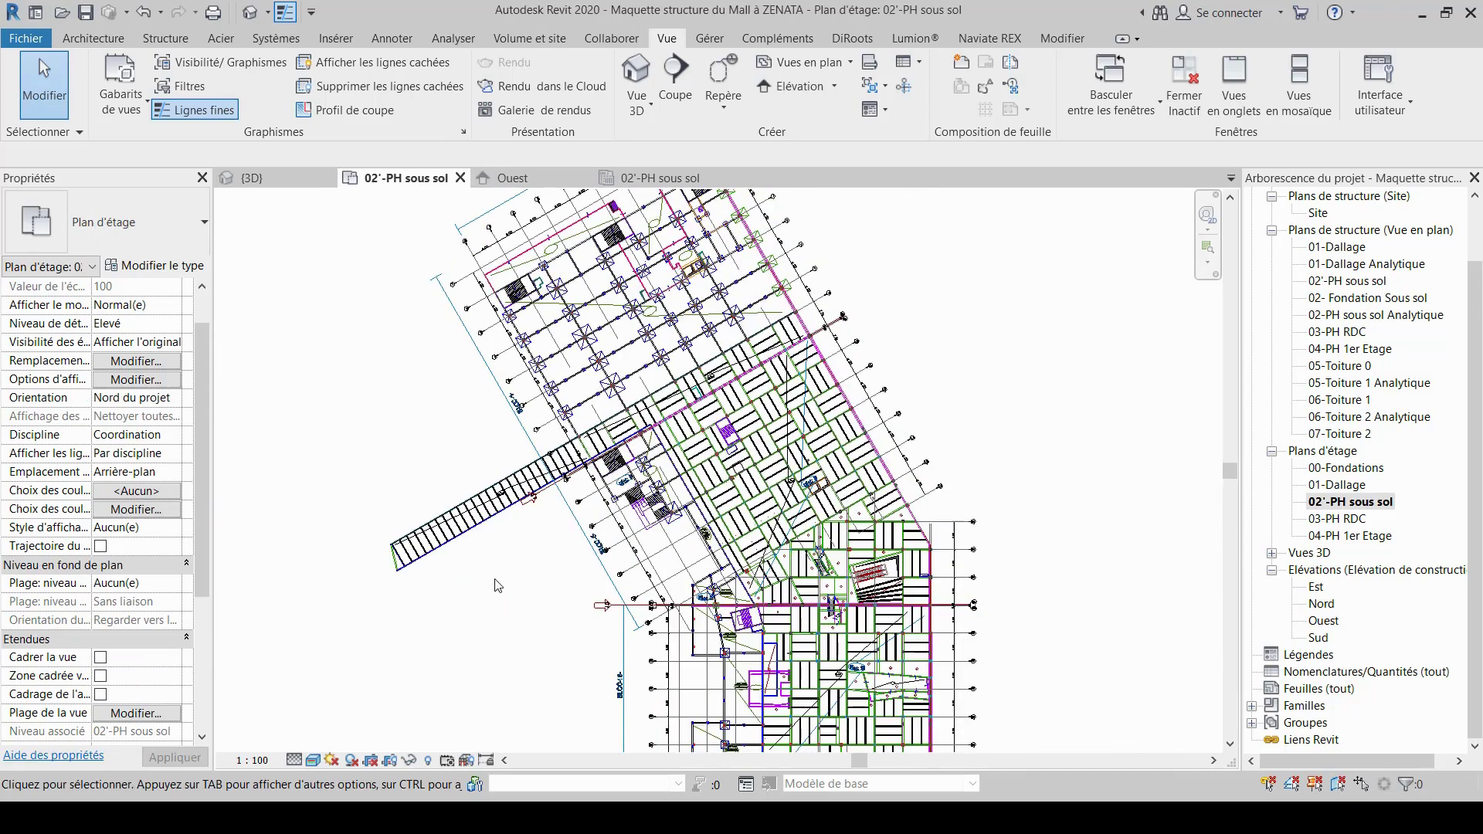
middle_click_drag(463, 567, 468, 354)
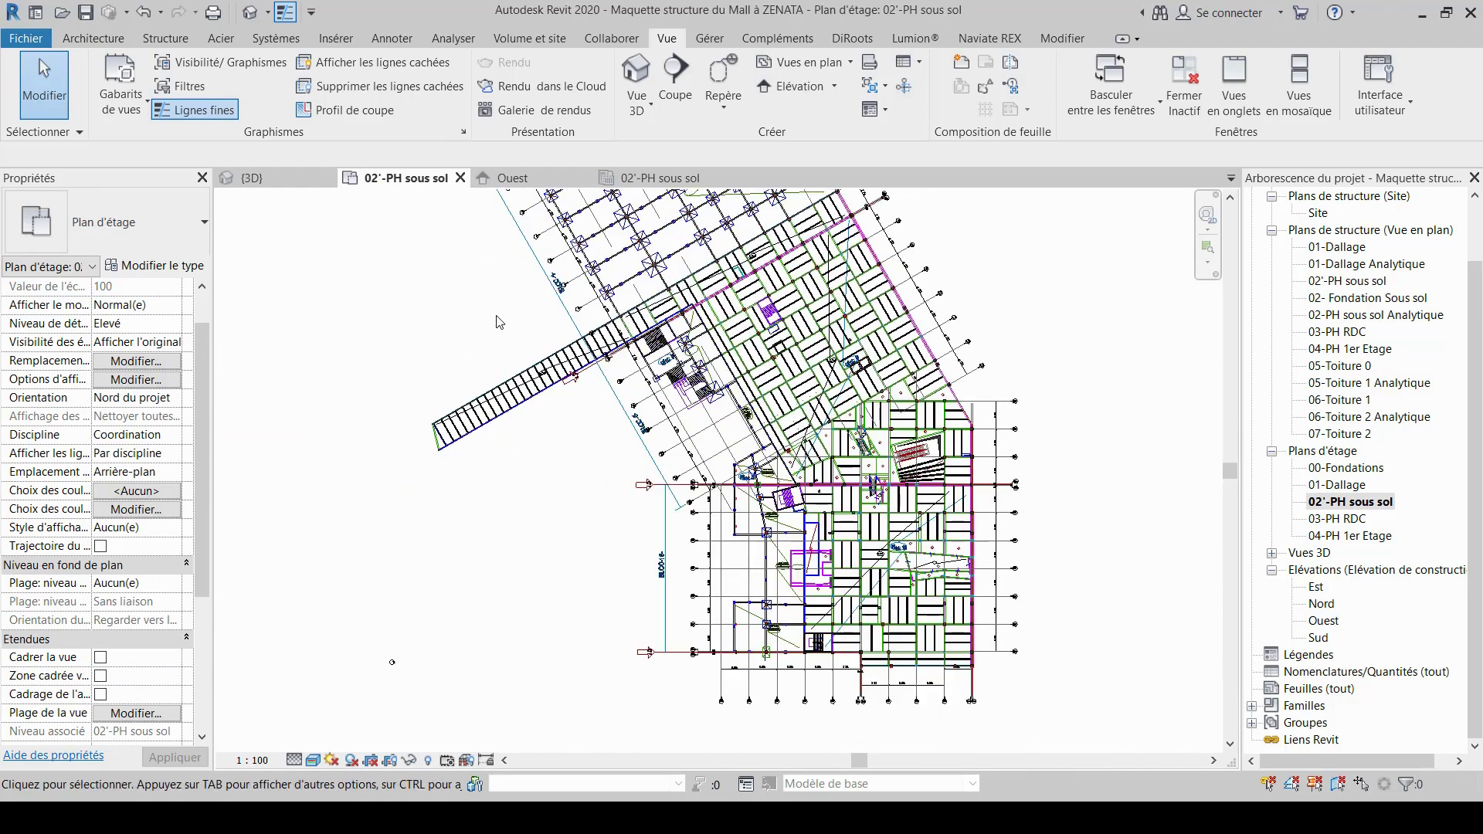
scroll(493, 312, "up", 1)
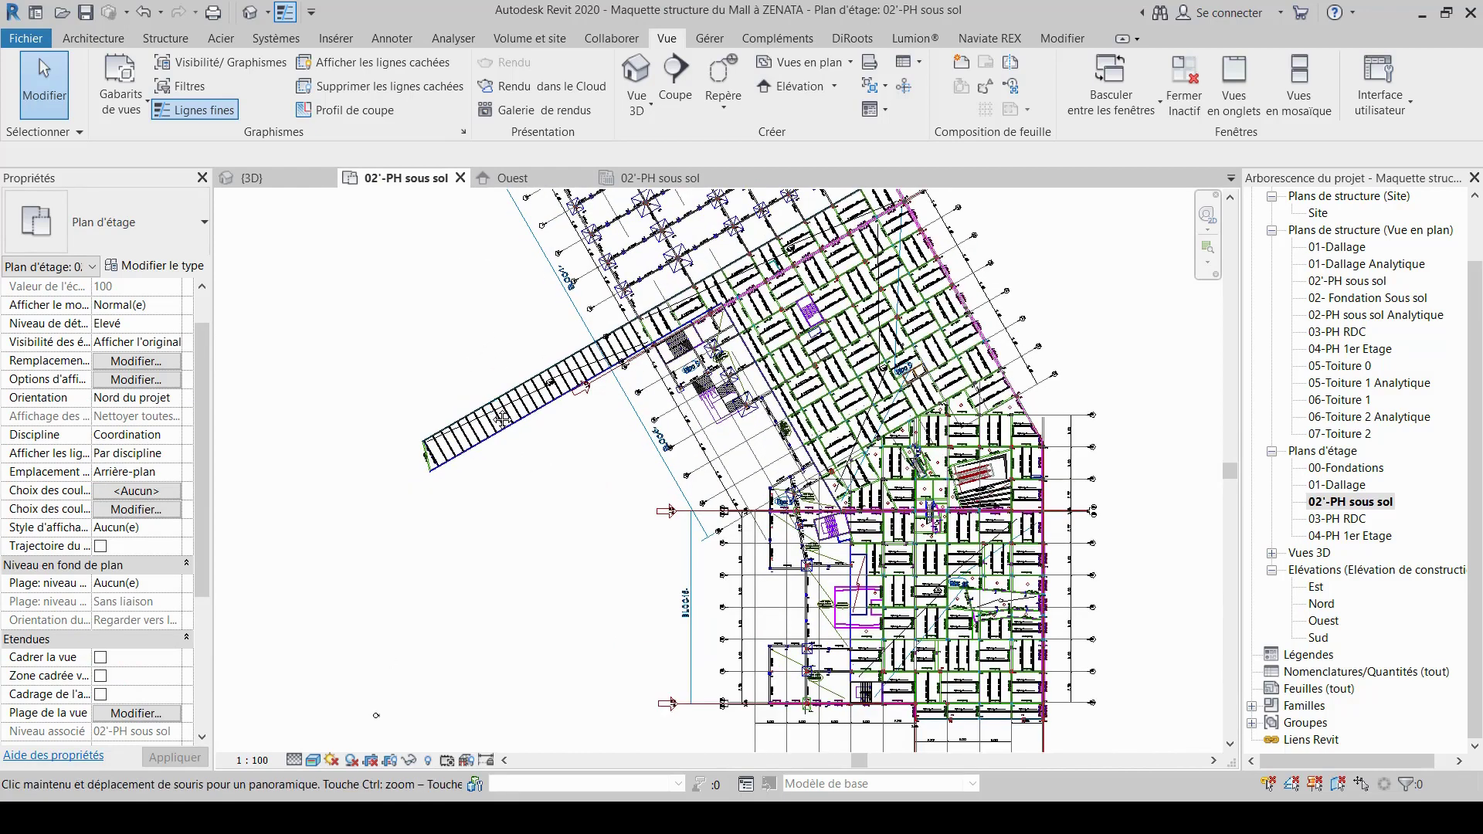
middle_click_drag(493, 308, 492, 406)
middle_click_drag(484, 354, 495, 374)
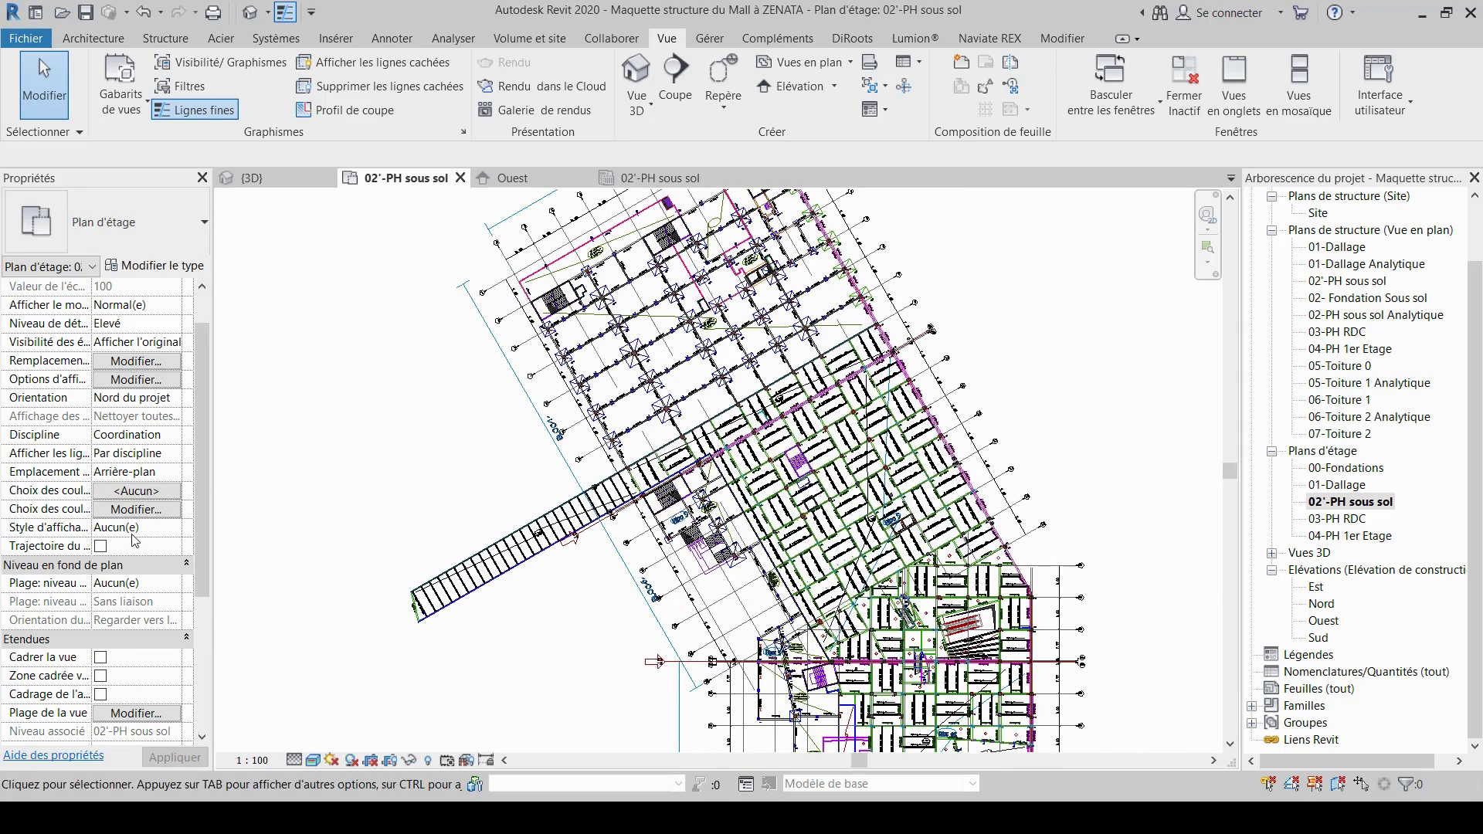
Set the underlay base level of the 02'-PH sous sol floor plan to 00-Fondations.
scroll(135, 544, "up", 1)
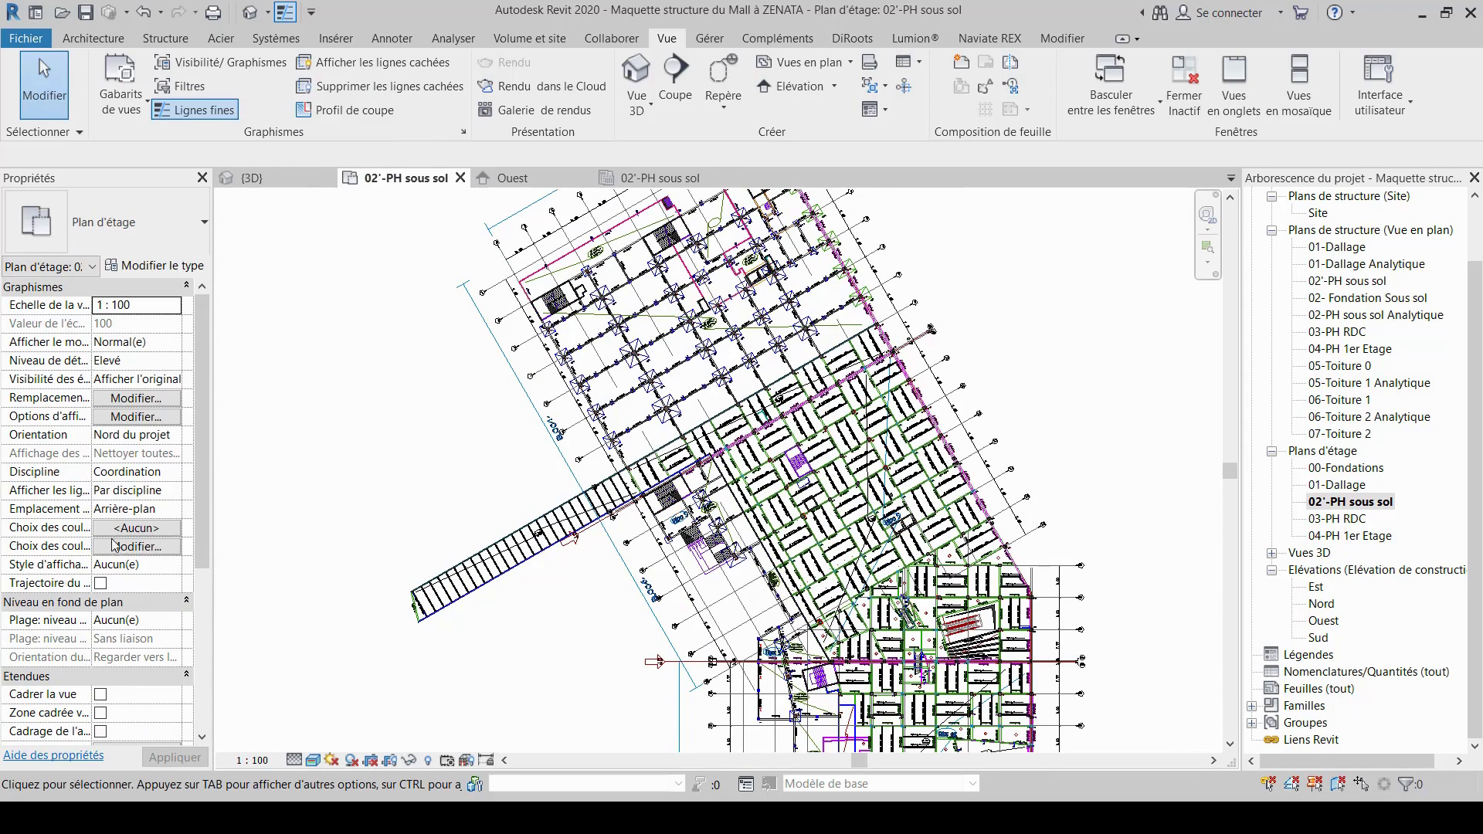
scroll(69, 584, "down", 4)
scroll(71, 583, "up", 4)
mouse_move(87, 623)
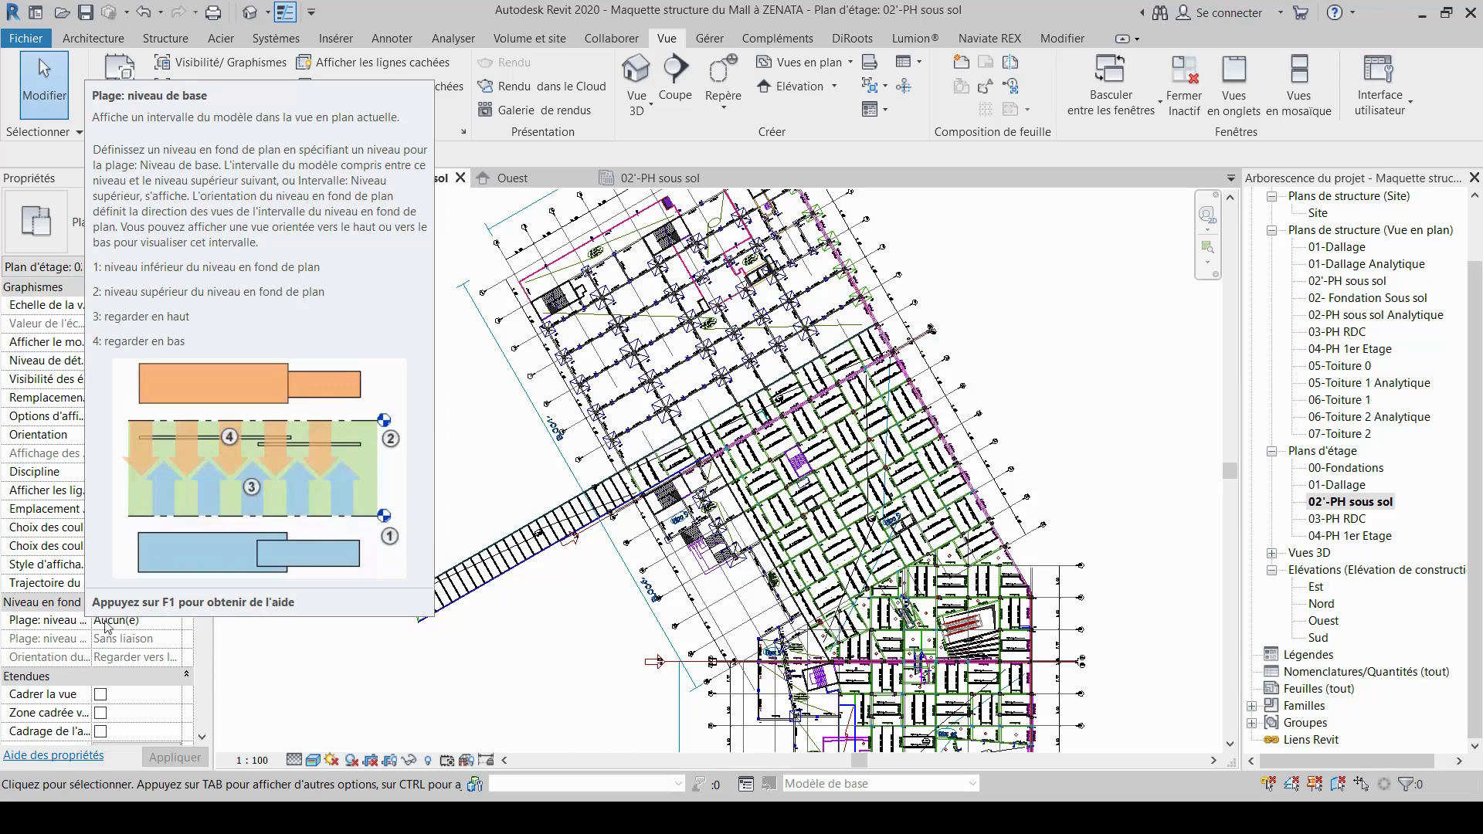
left_click(146, 621)
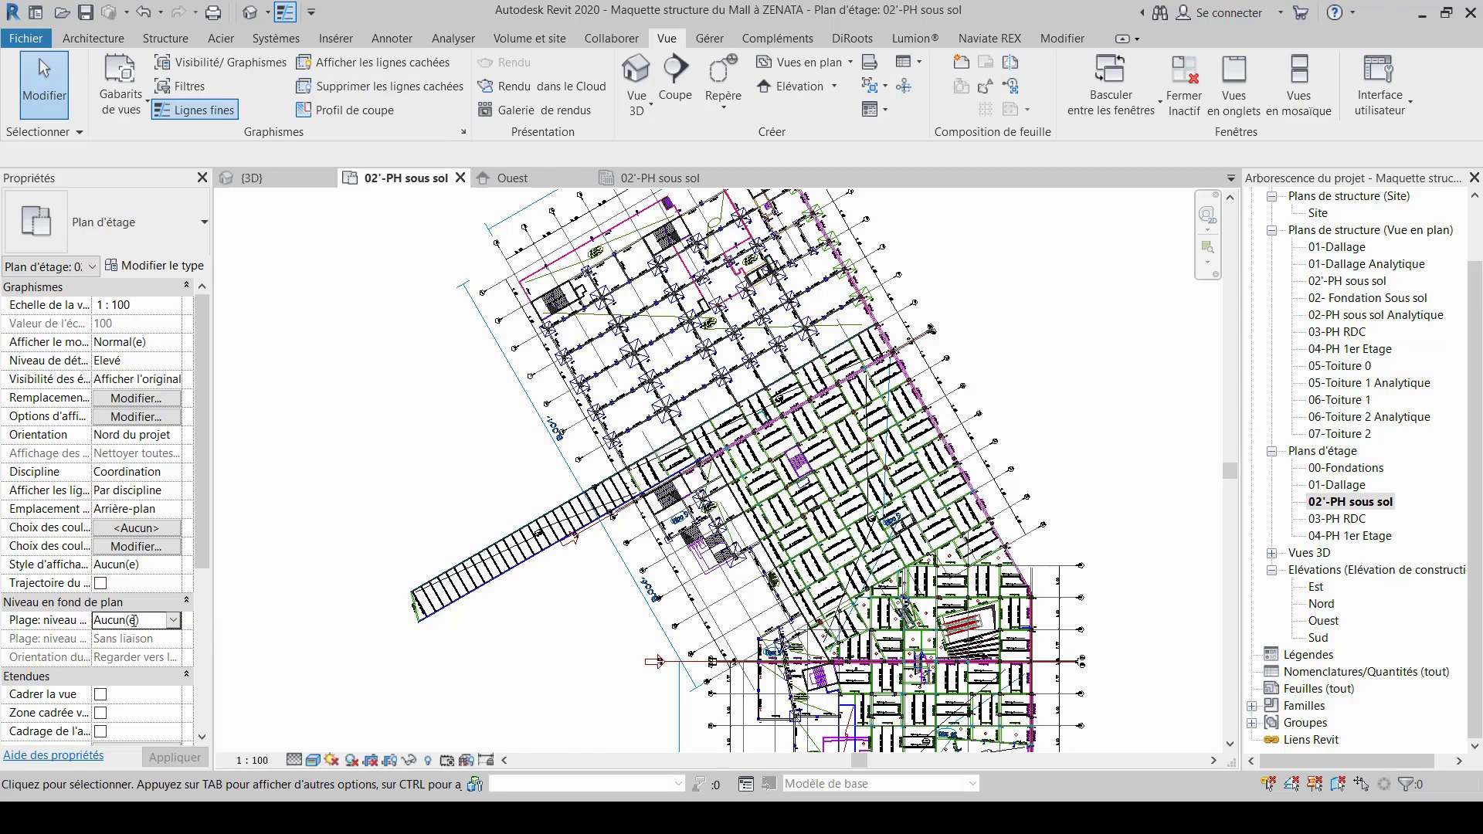
left_click(173, 622)
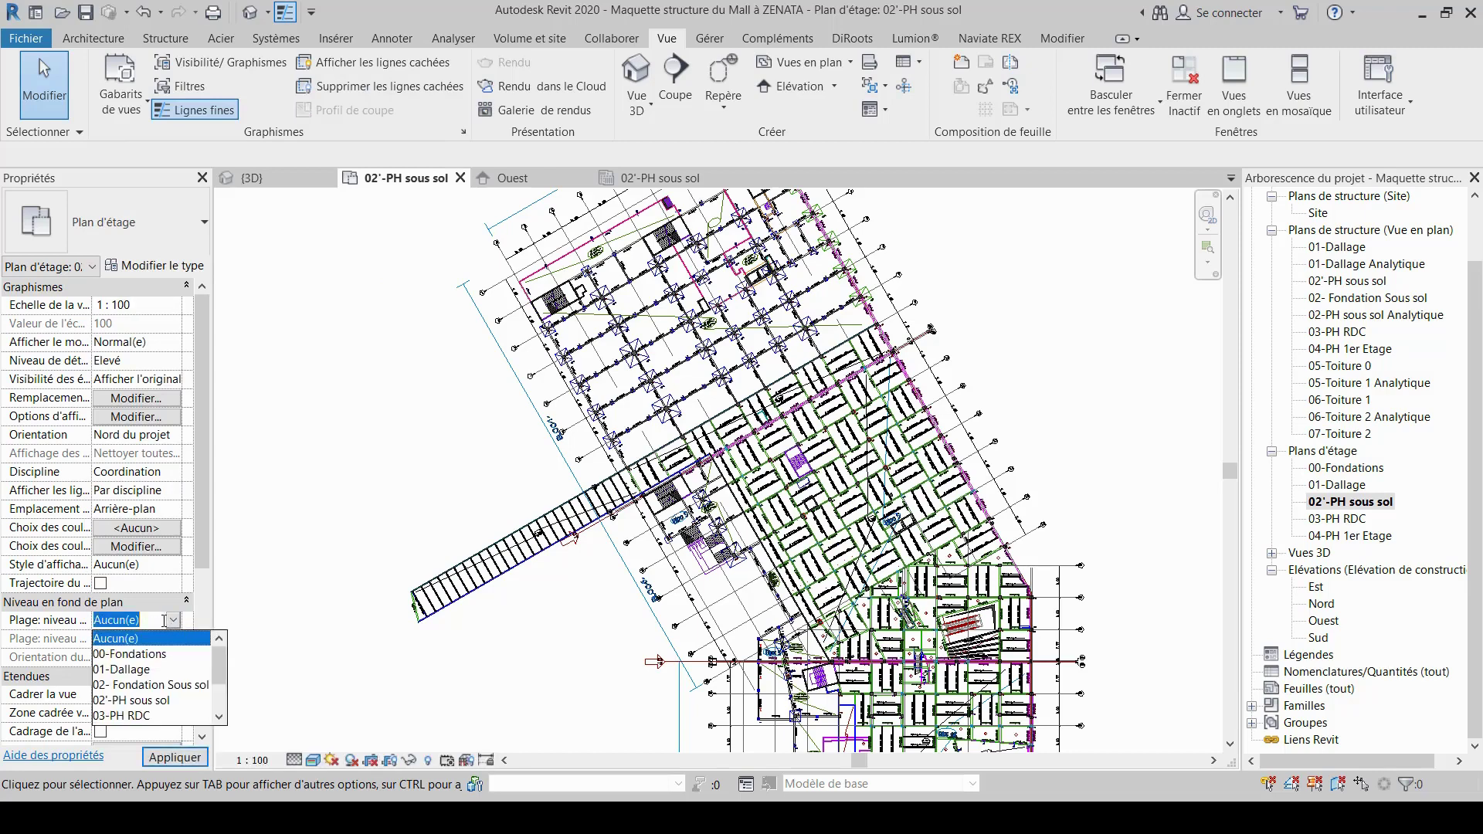
scroll(154, 672, "down", 2)
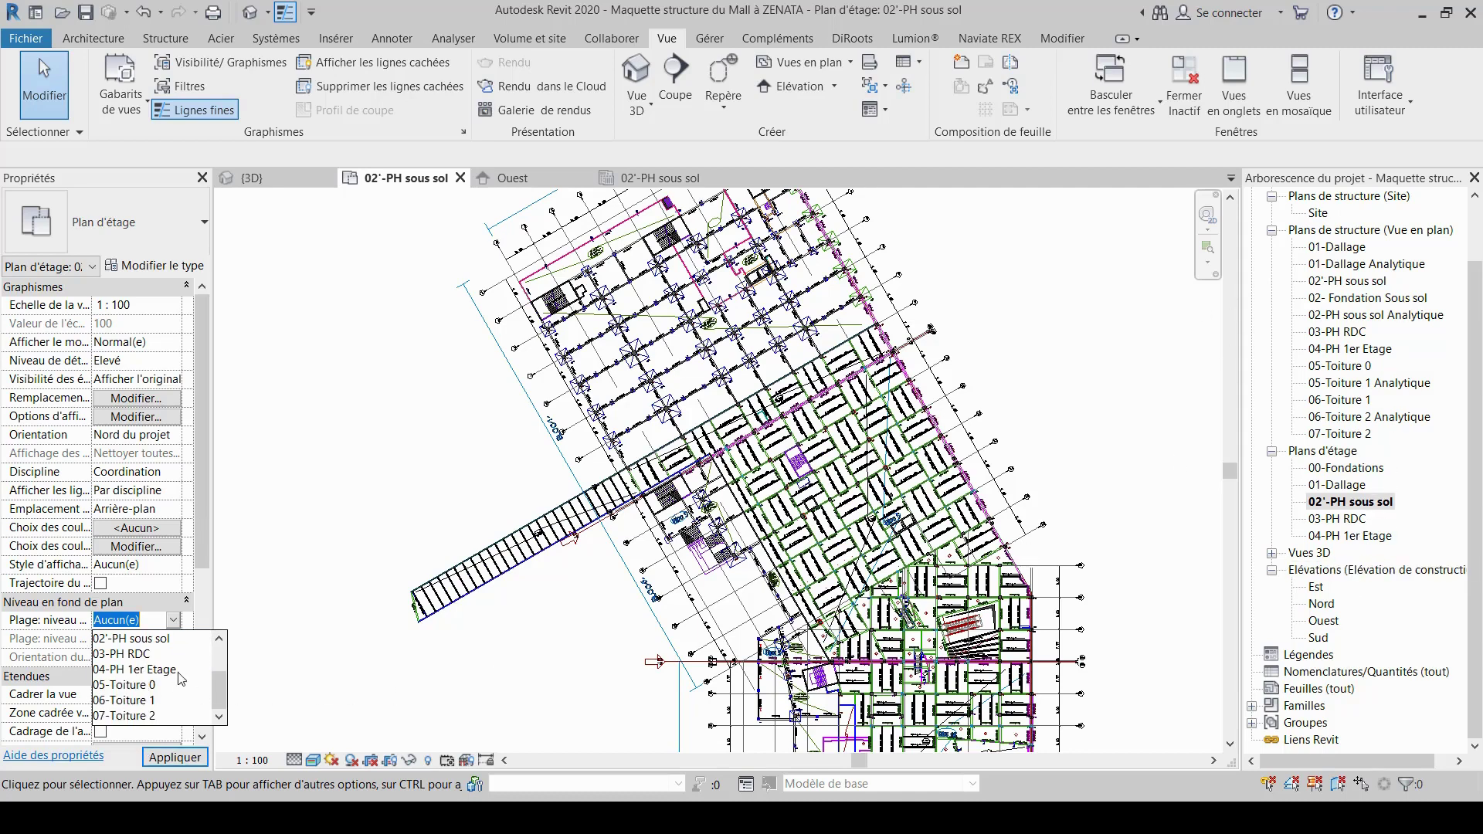
scroll(182, 680, "up", 2)
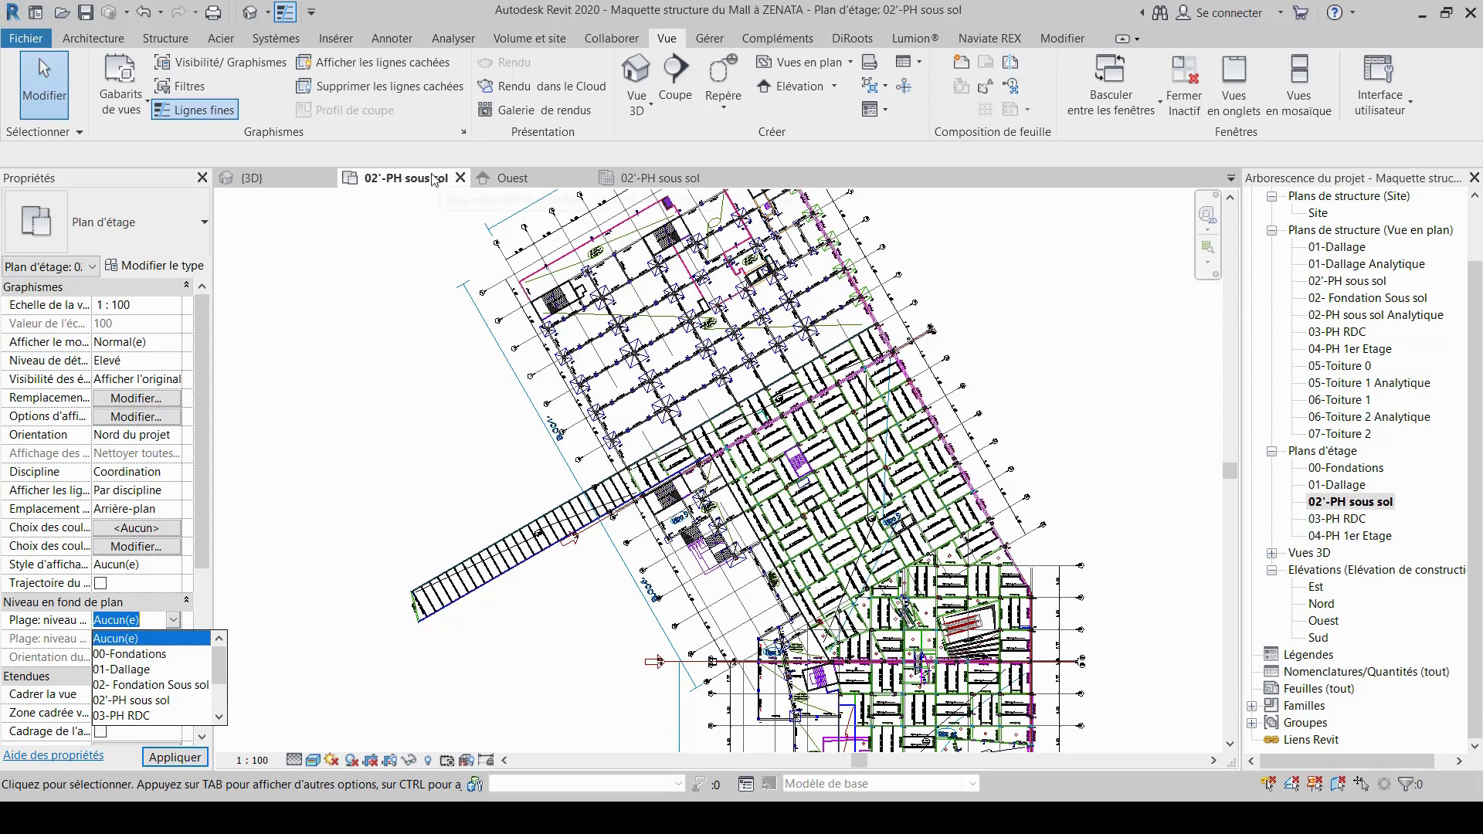
left_click(131, 654)
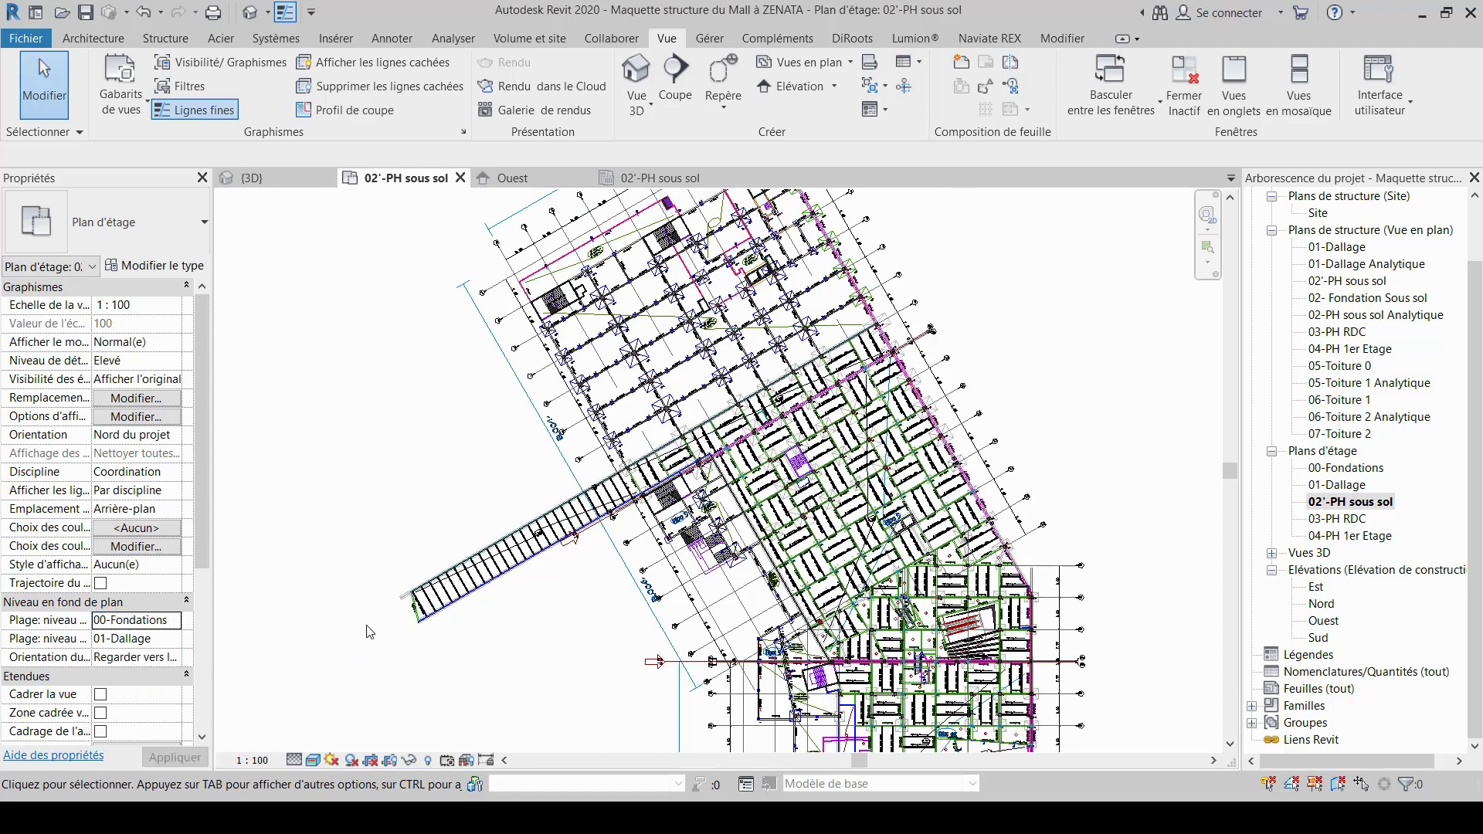
Examine the 00-Fondations underlay around the ramp and the adjoining blocks in the floor plan.
scroll(390, 622, "up", 6)
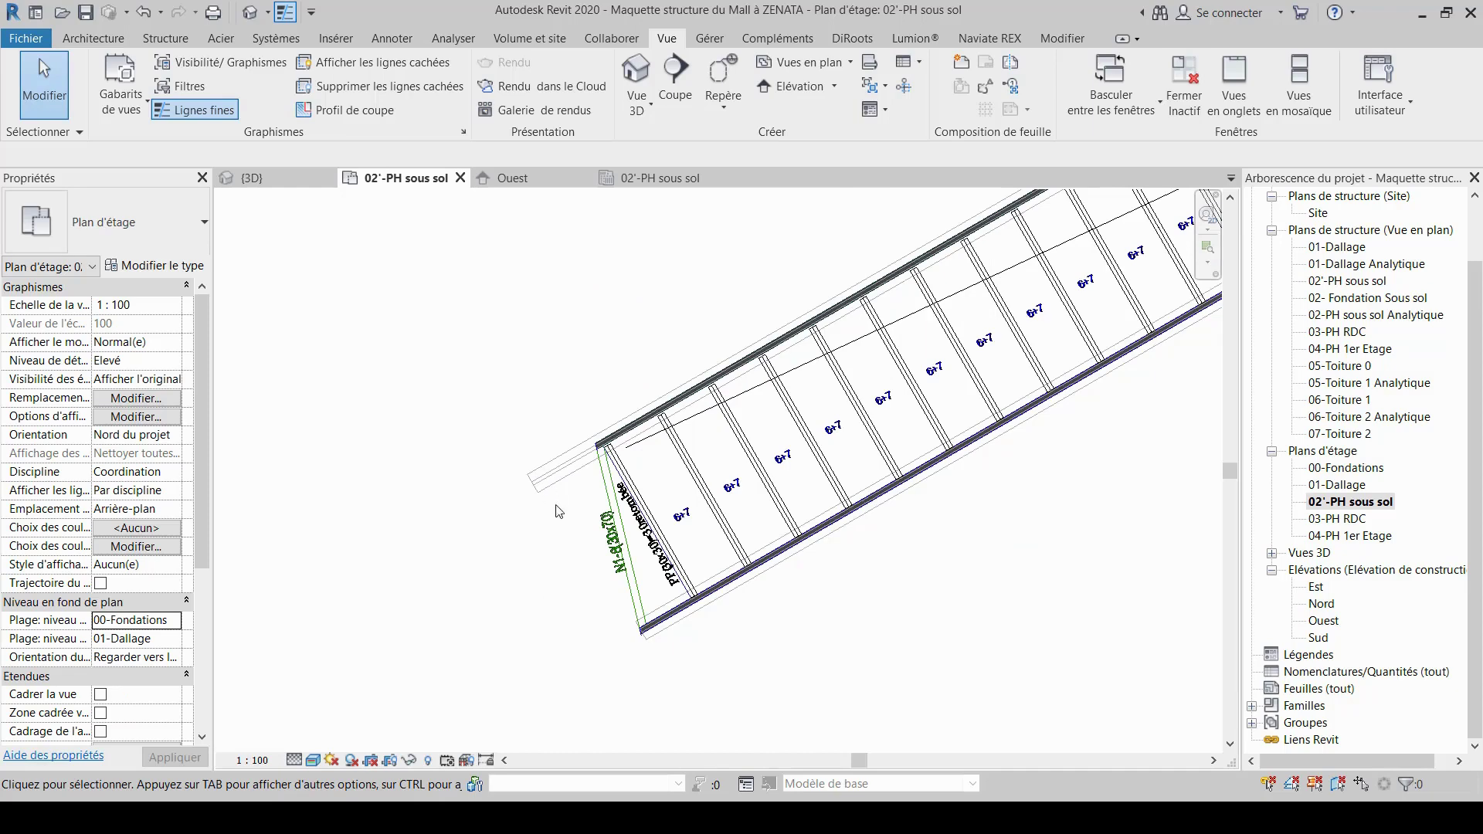
middle_click_drag(434, 600, 474, 485)
scroll(473, 484, "down", 2)
middle_click_drag(665, 327, 487, 569)
scroll(473, 570, "down", 2)
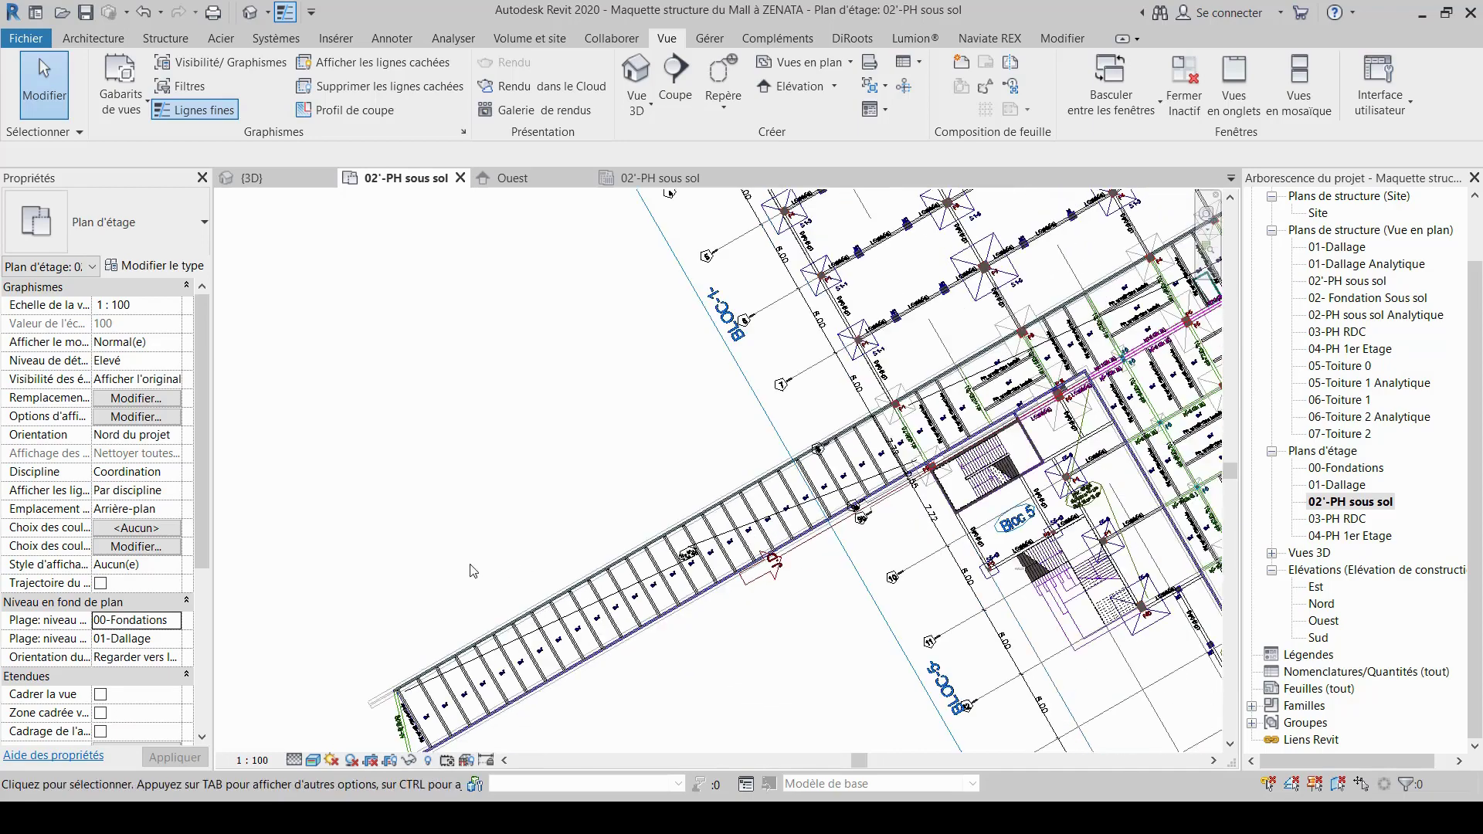
scroll(508, 569, "down", 1)
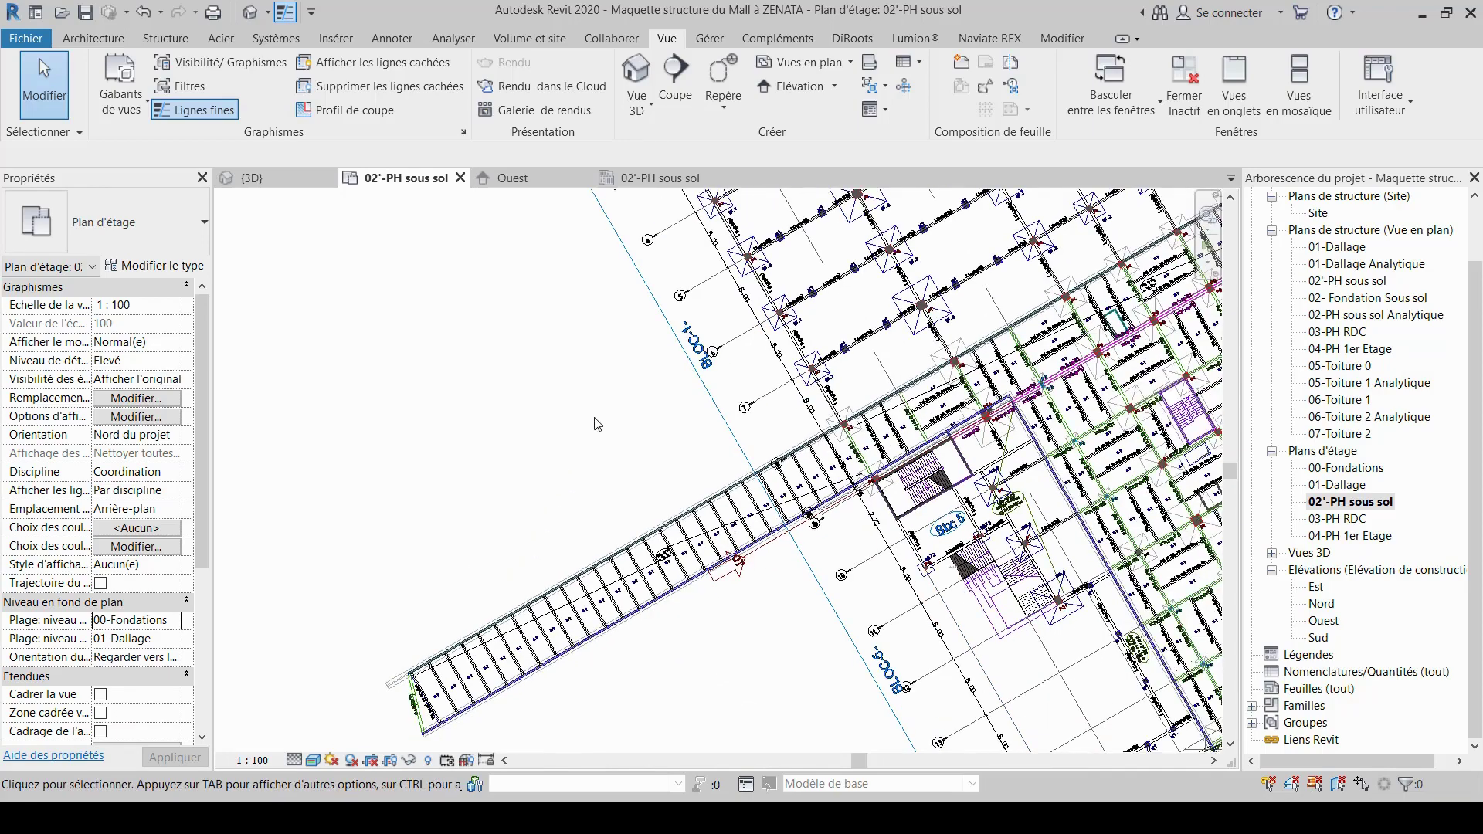
scroll(591, 459, "down", 2)
middle_click_drag(579, 497, 572, 556)
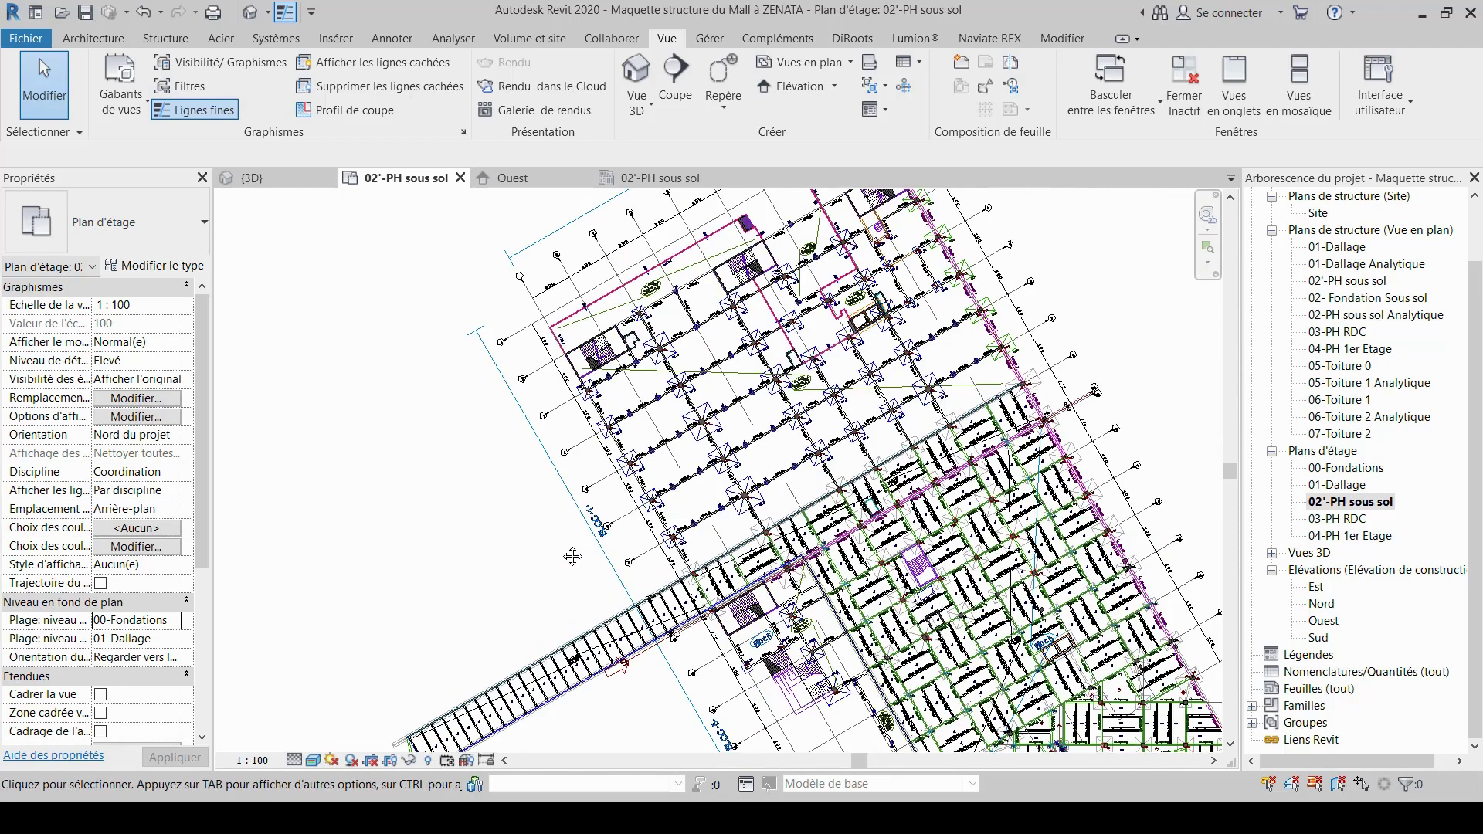
middle_click_drag(572, 557, 656, 440)
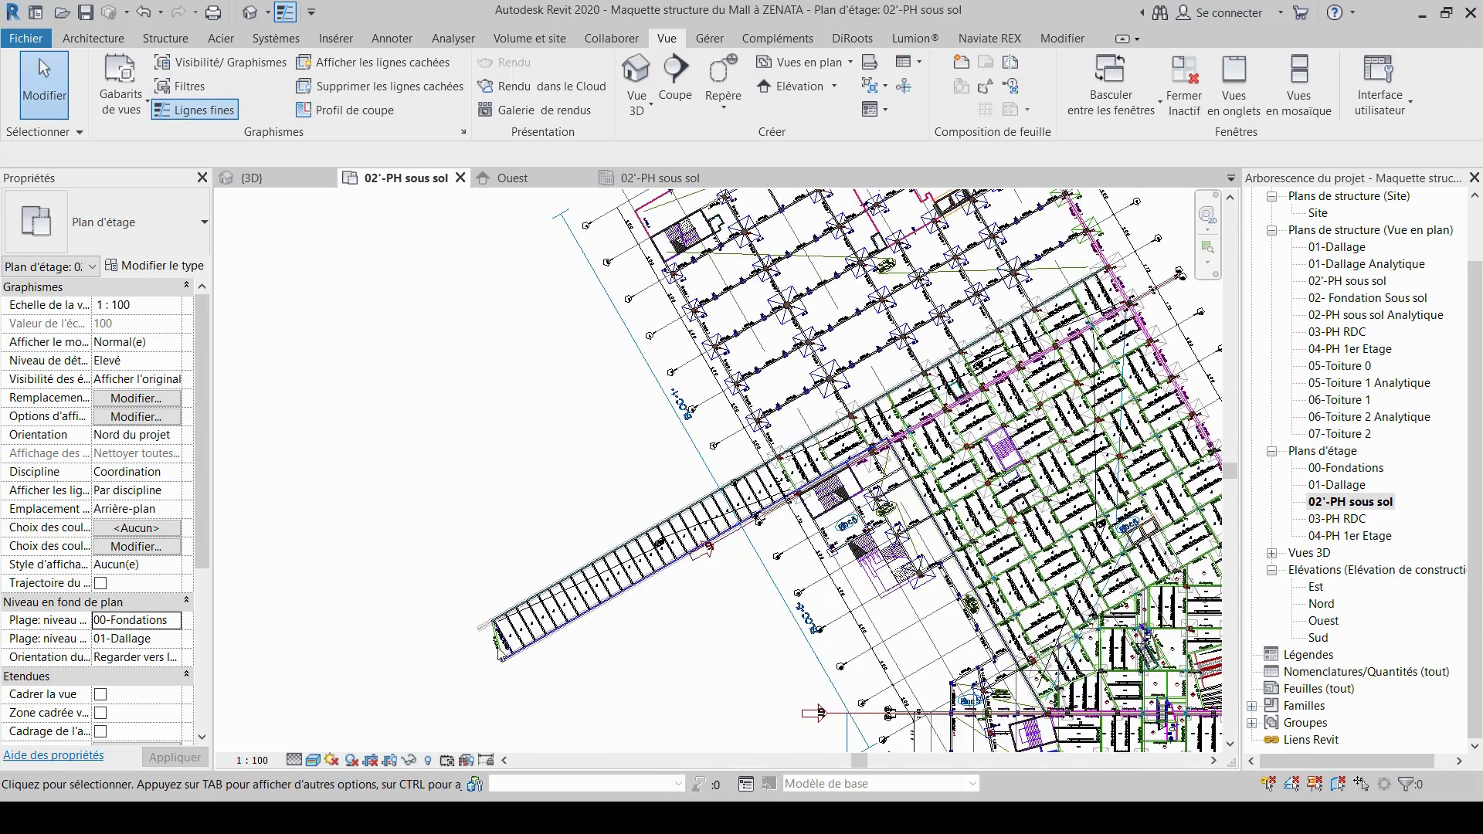
scroll(489, 573, "up", 2)
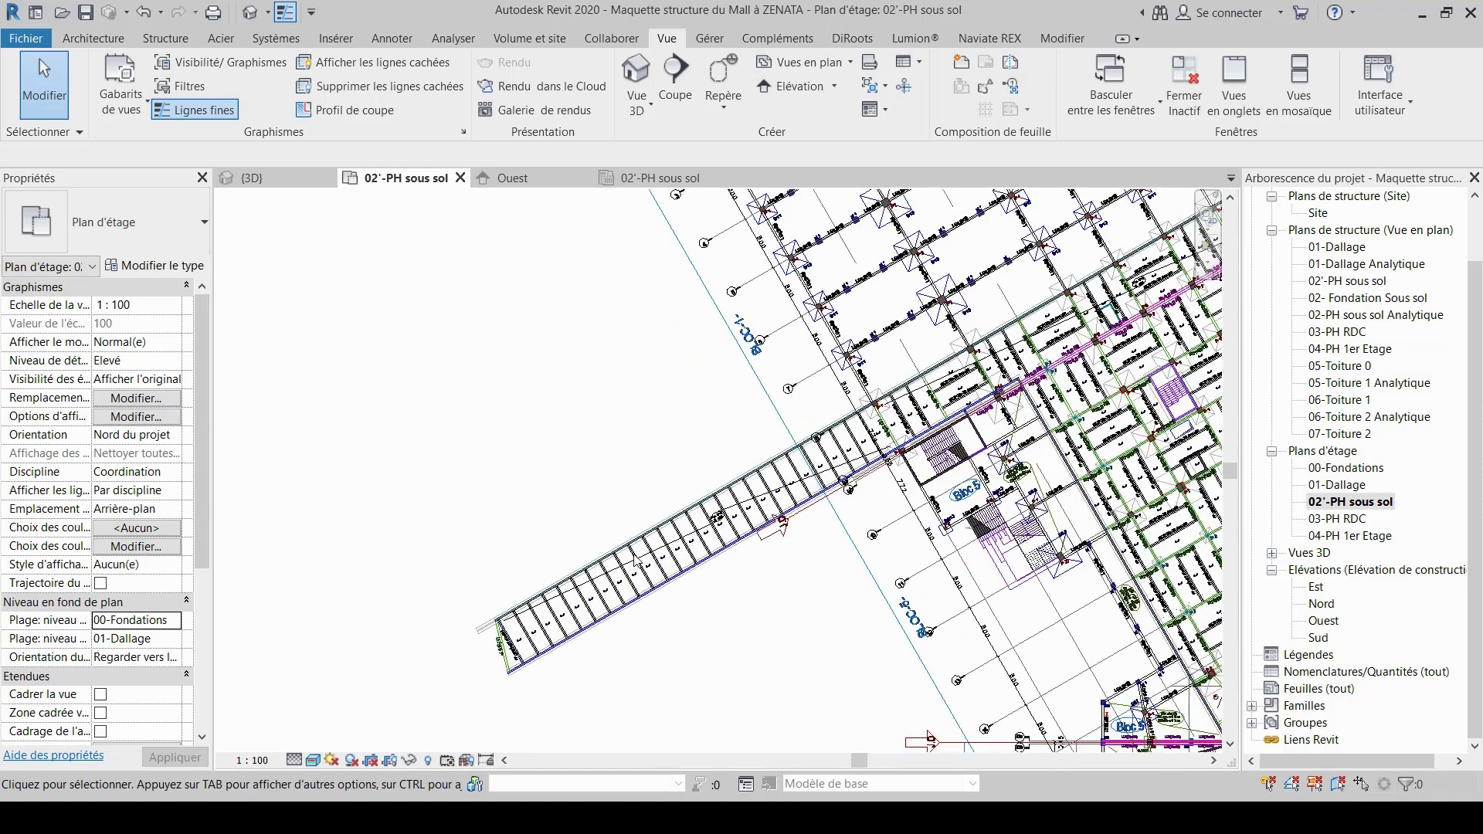
middle_click_drag(704, 436, 628, 534)
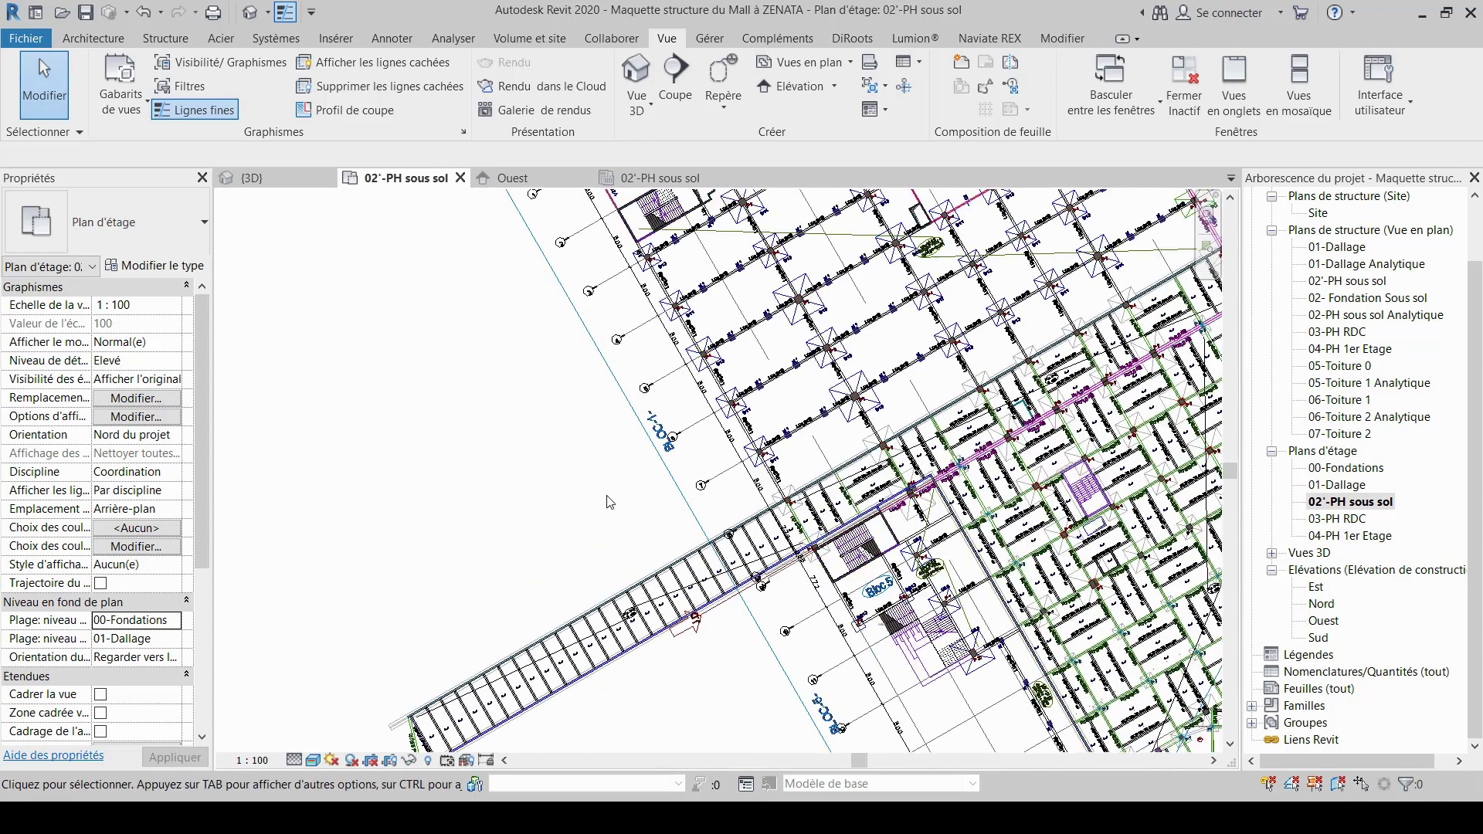
Set the floor plan's underlay base level to 01-Dallage.
scroll(608, 502, "down", 1)
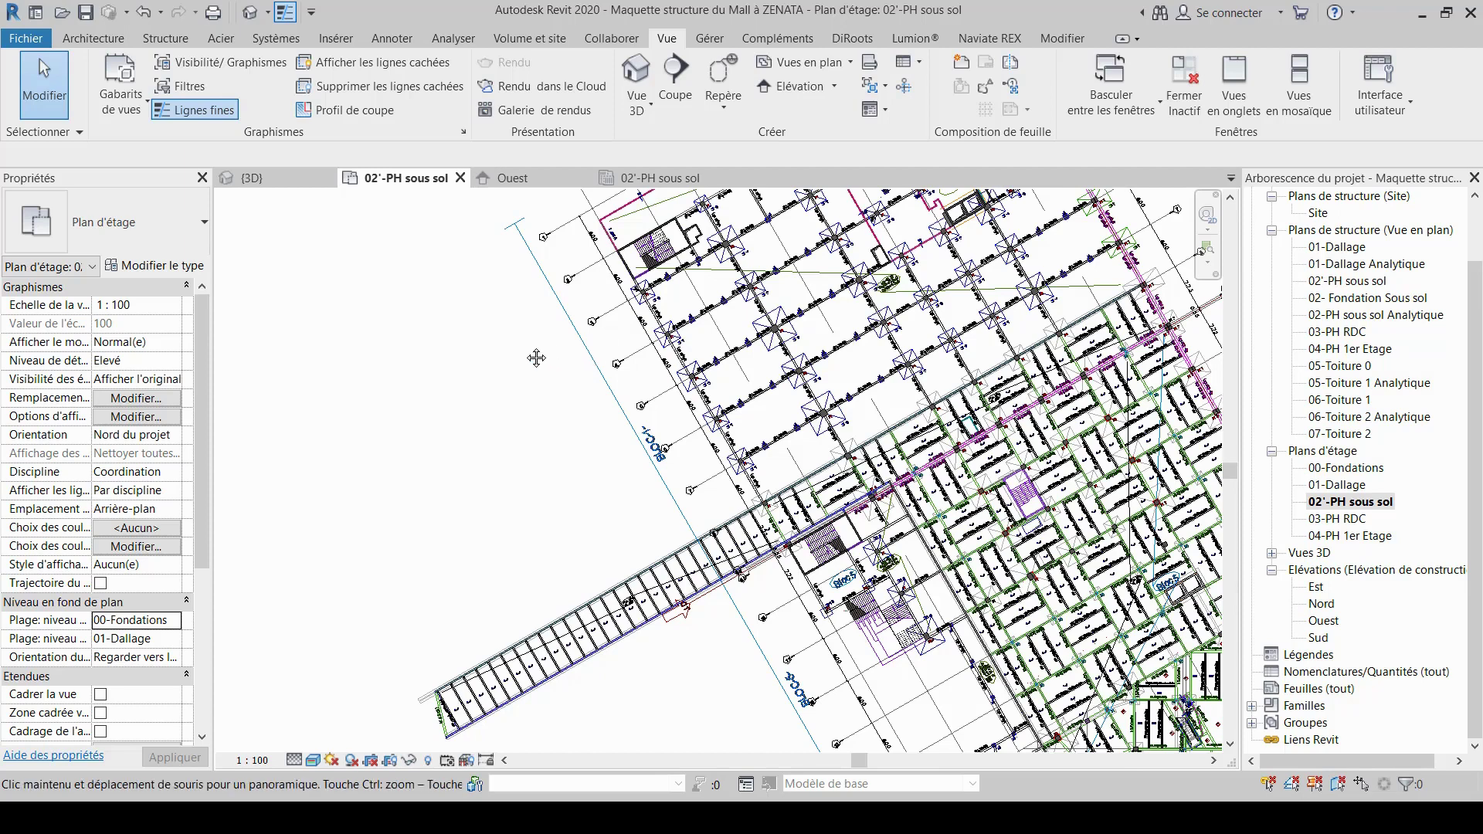
left_click(169, 624)
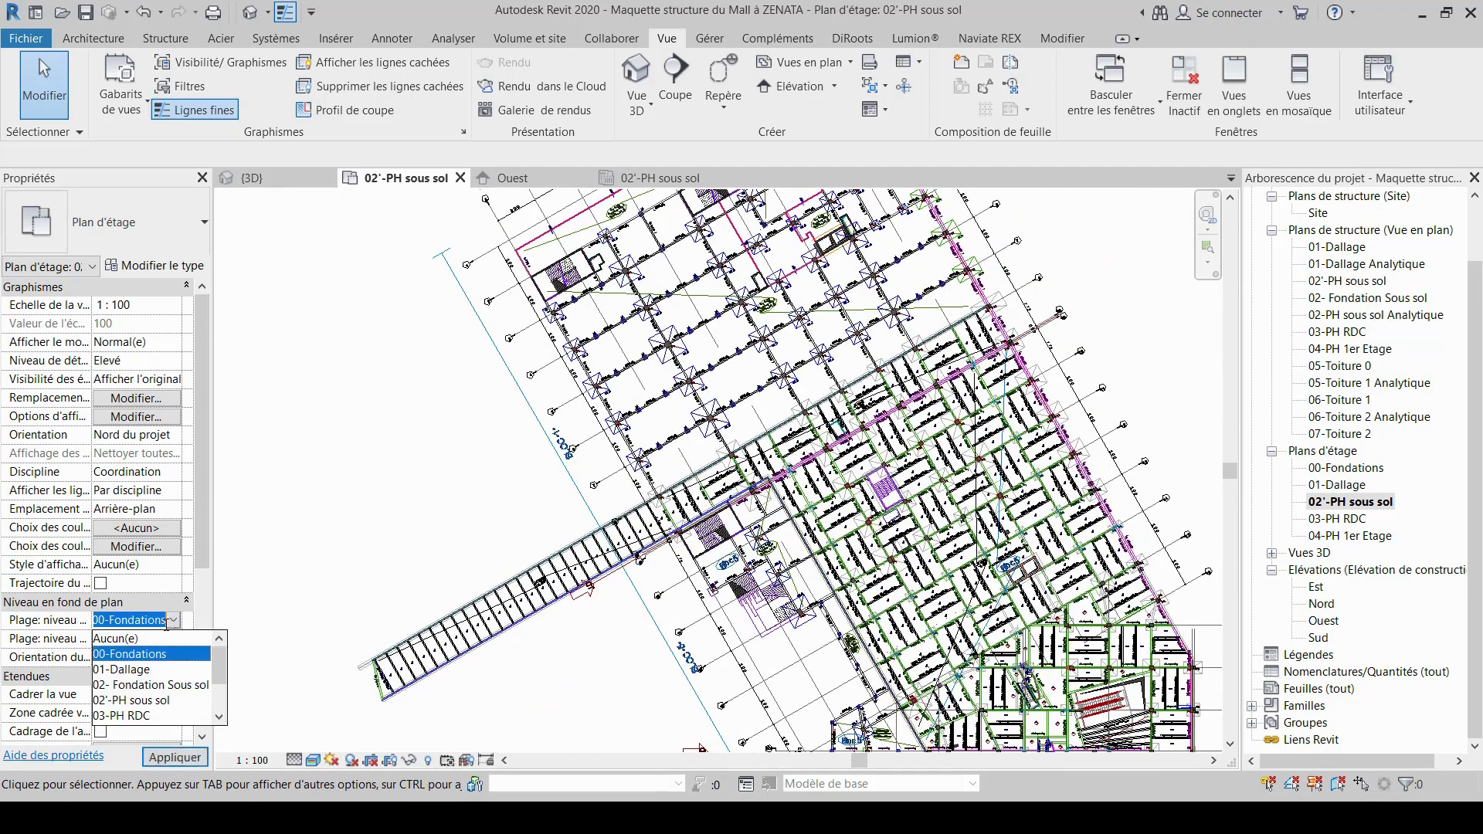
left_click(148, 670)
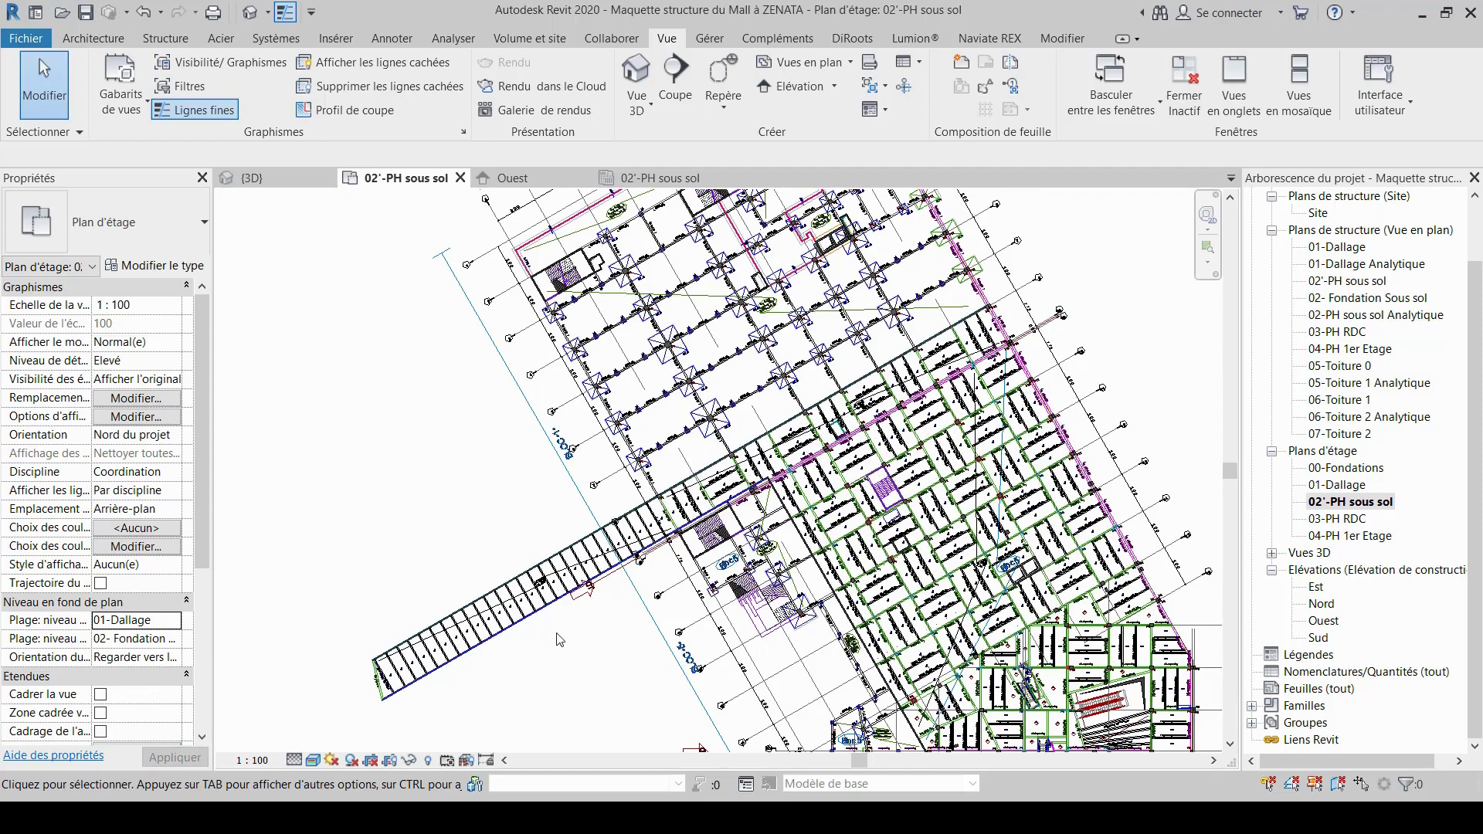
Set the underlay base level of the 02'-PH sous sol floor plan back to 00-Fondations.
left_click(174, 620)
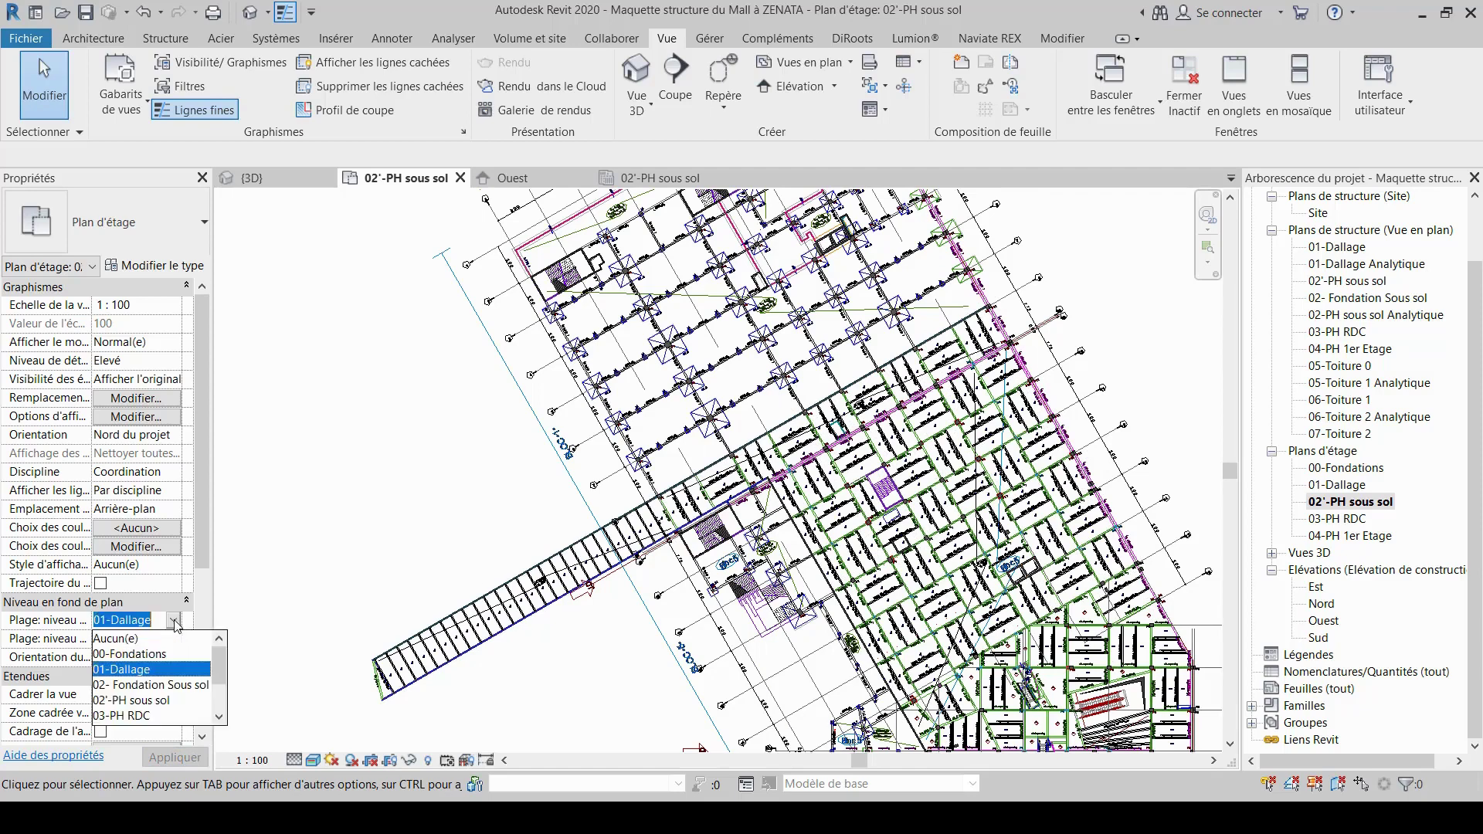
left_click(149, 654)
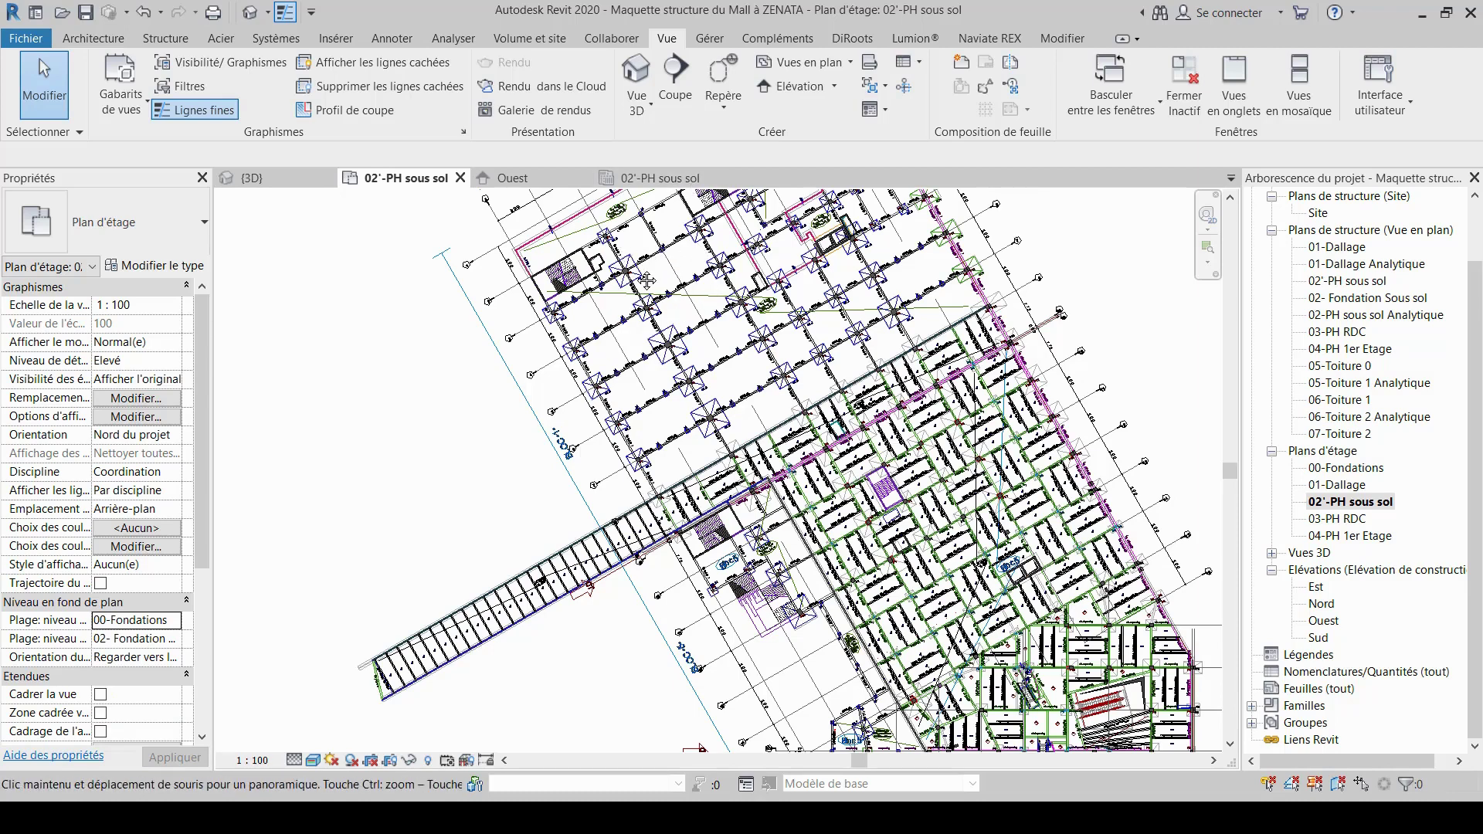
Examine the 00-Fondations underlay beneath the beams, the ramp and the Bloc 5 area of the floor plan.
middle_click_drag(914, 482, 862, 502)
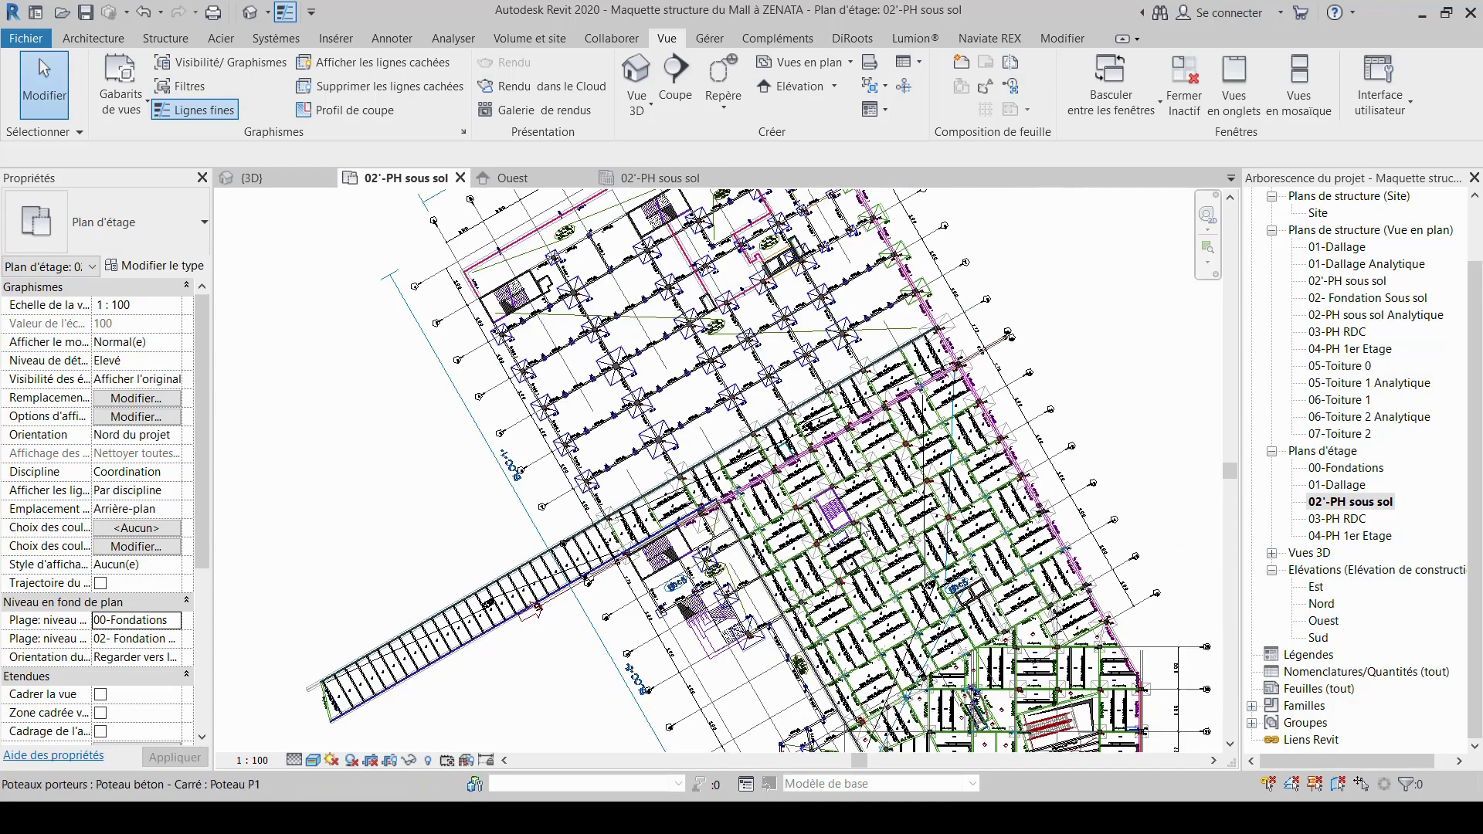
scroll(740, 436, "up", 1)
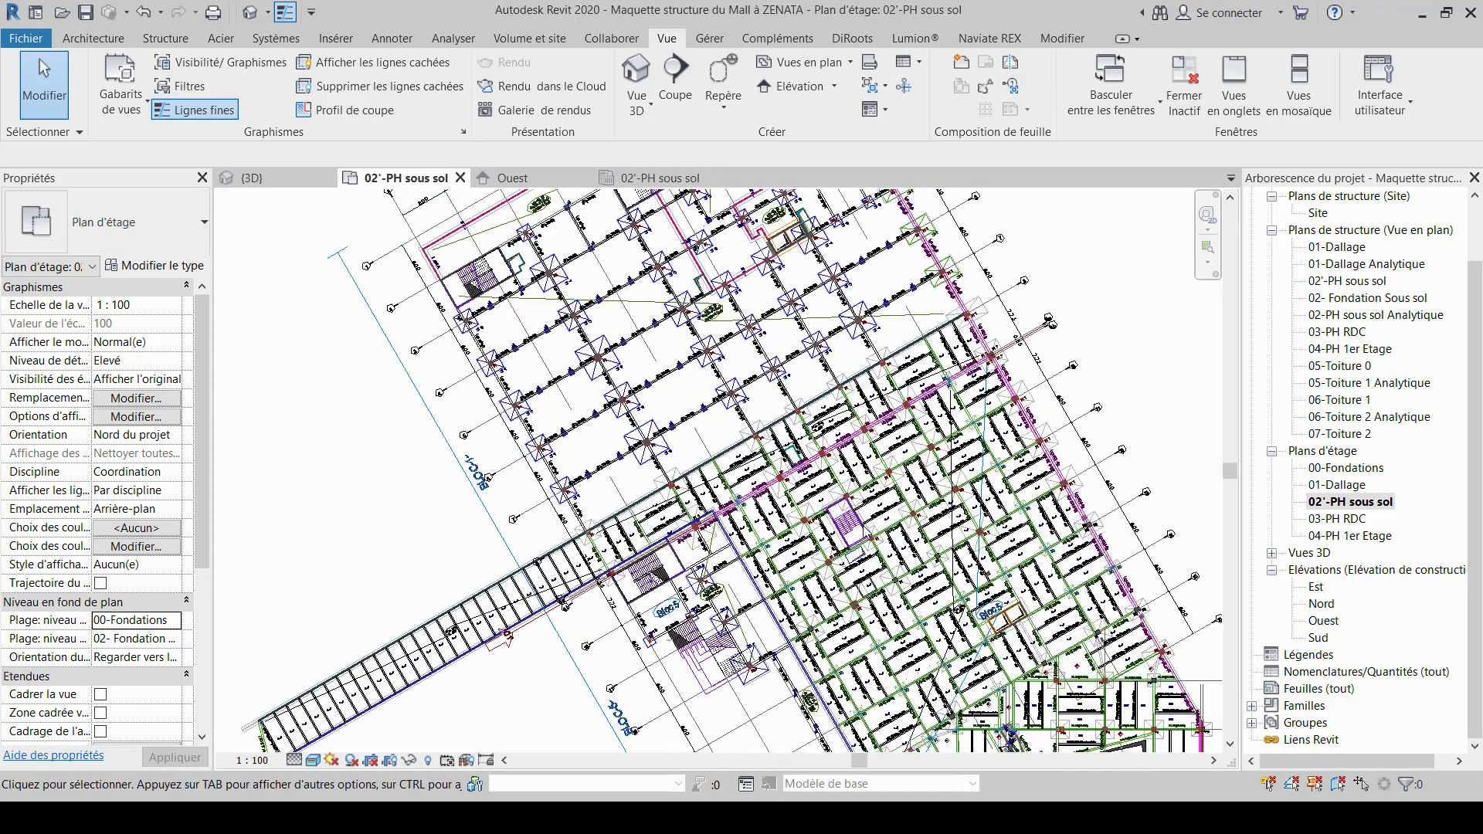
scroll(739, 440, "up", 3)
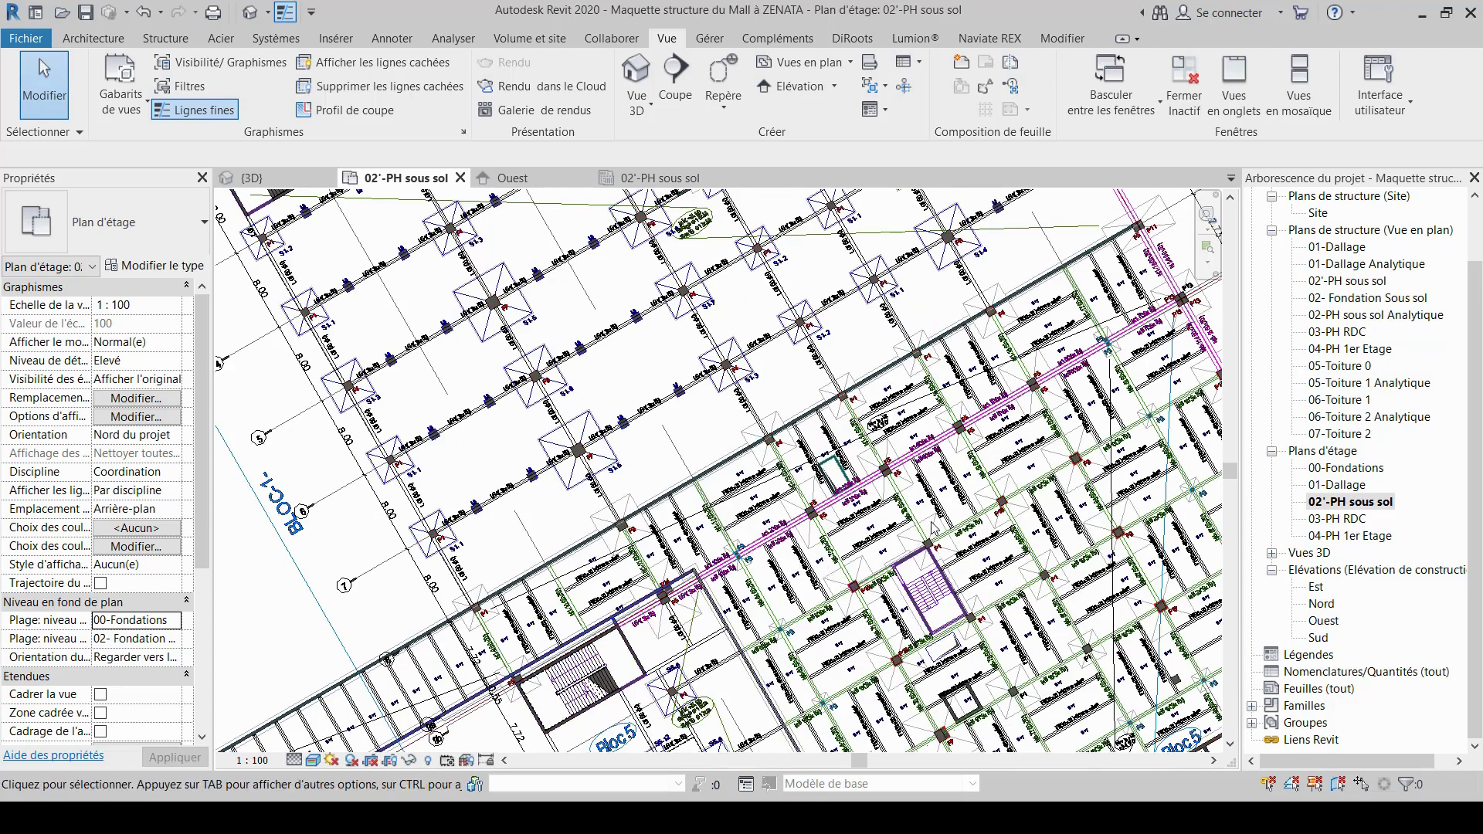
scroll(932, 528, "up", 1)
scroll(925, 543, "up", 1)
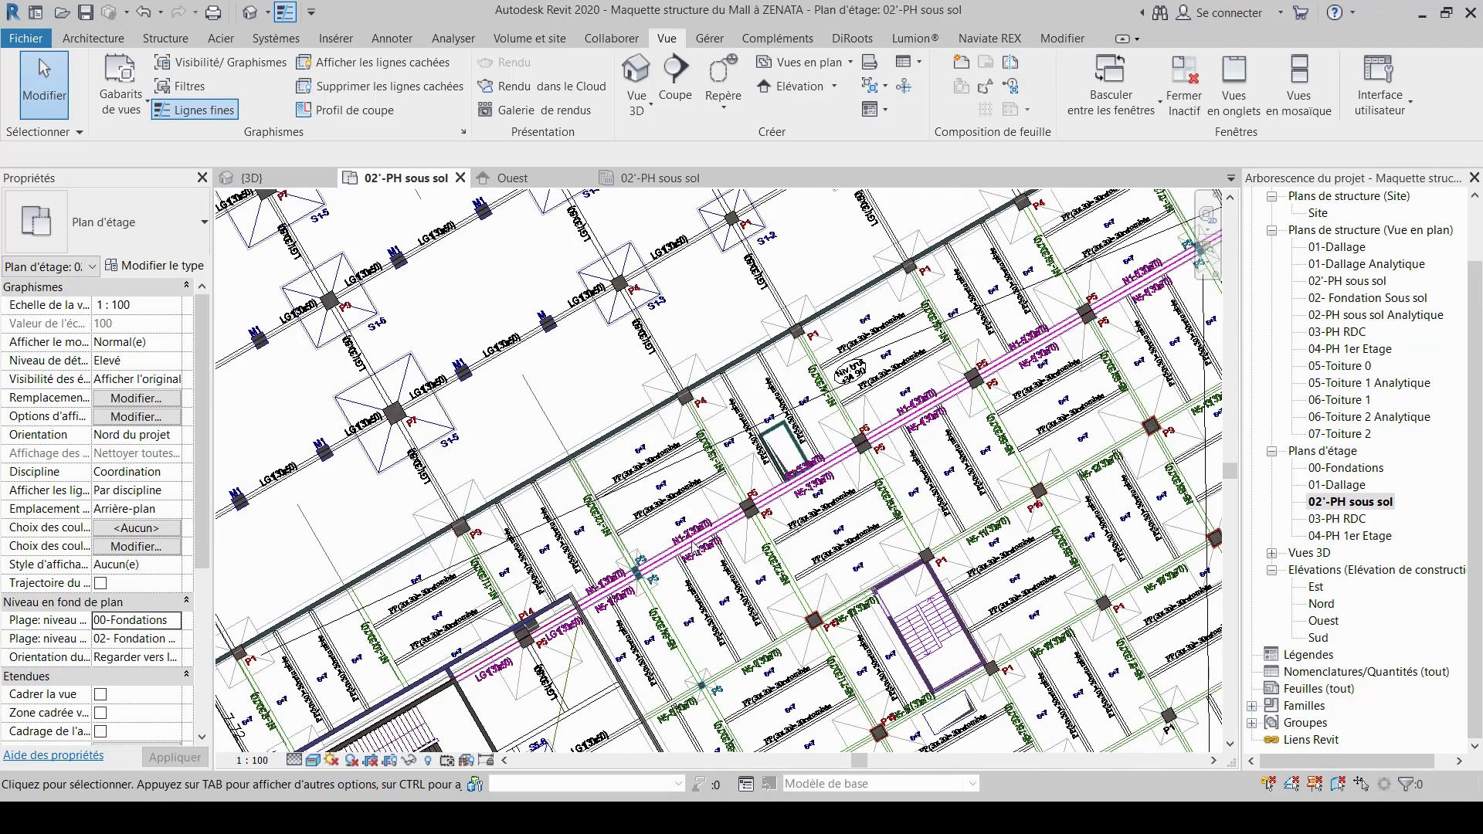
scroll(679, 533, "down", 1)
scroll(413, 603, "down", 1)
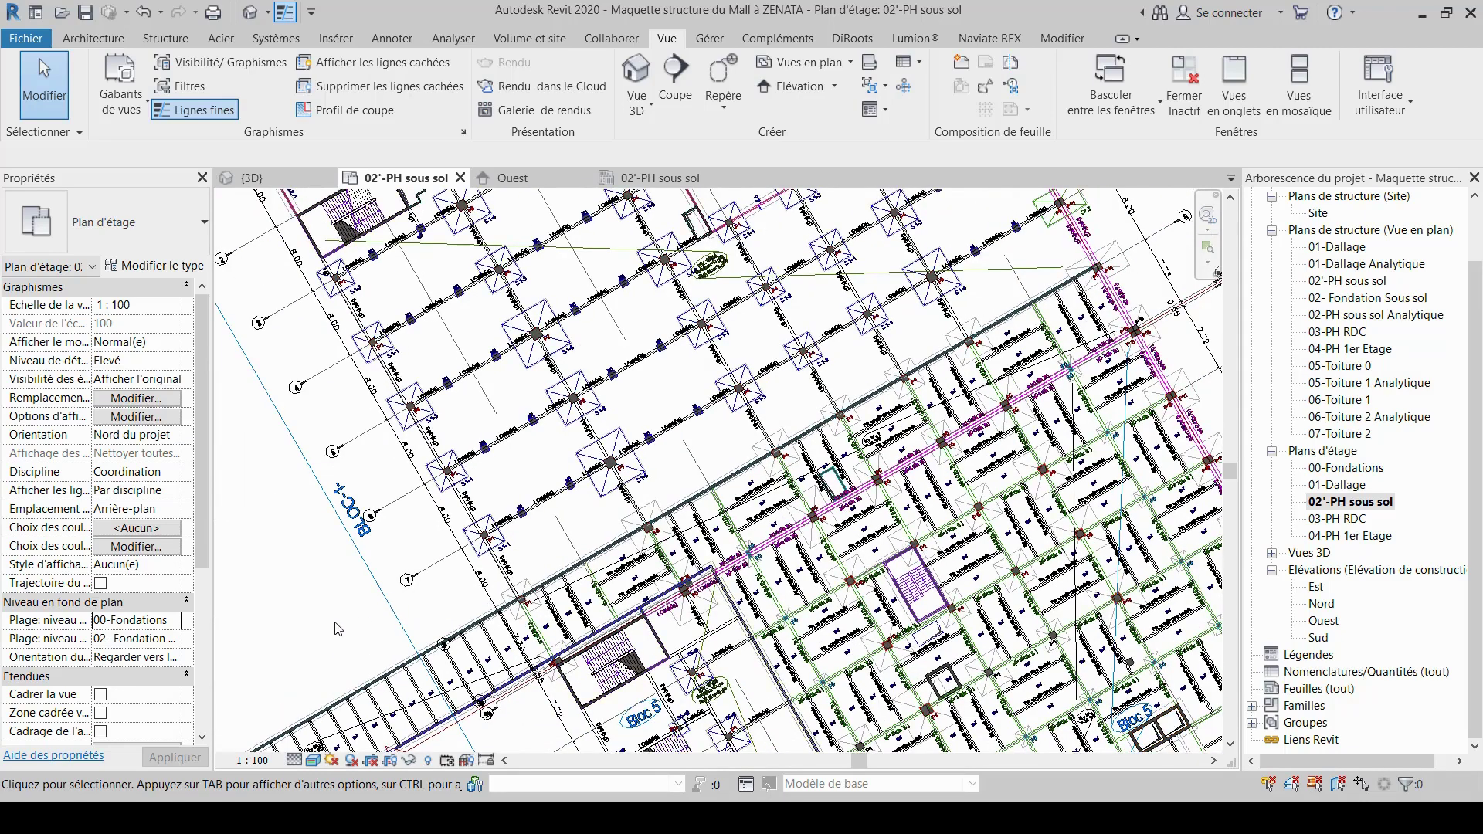
middle_click_drag(336, 629, 547, 553)
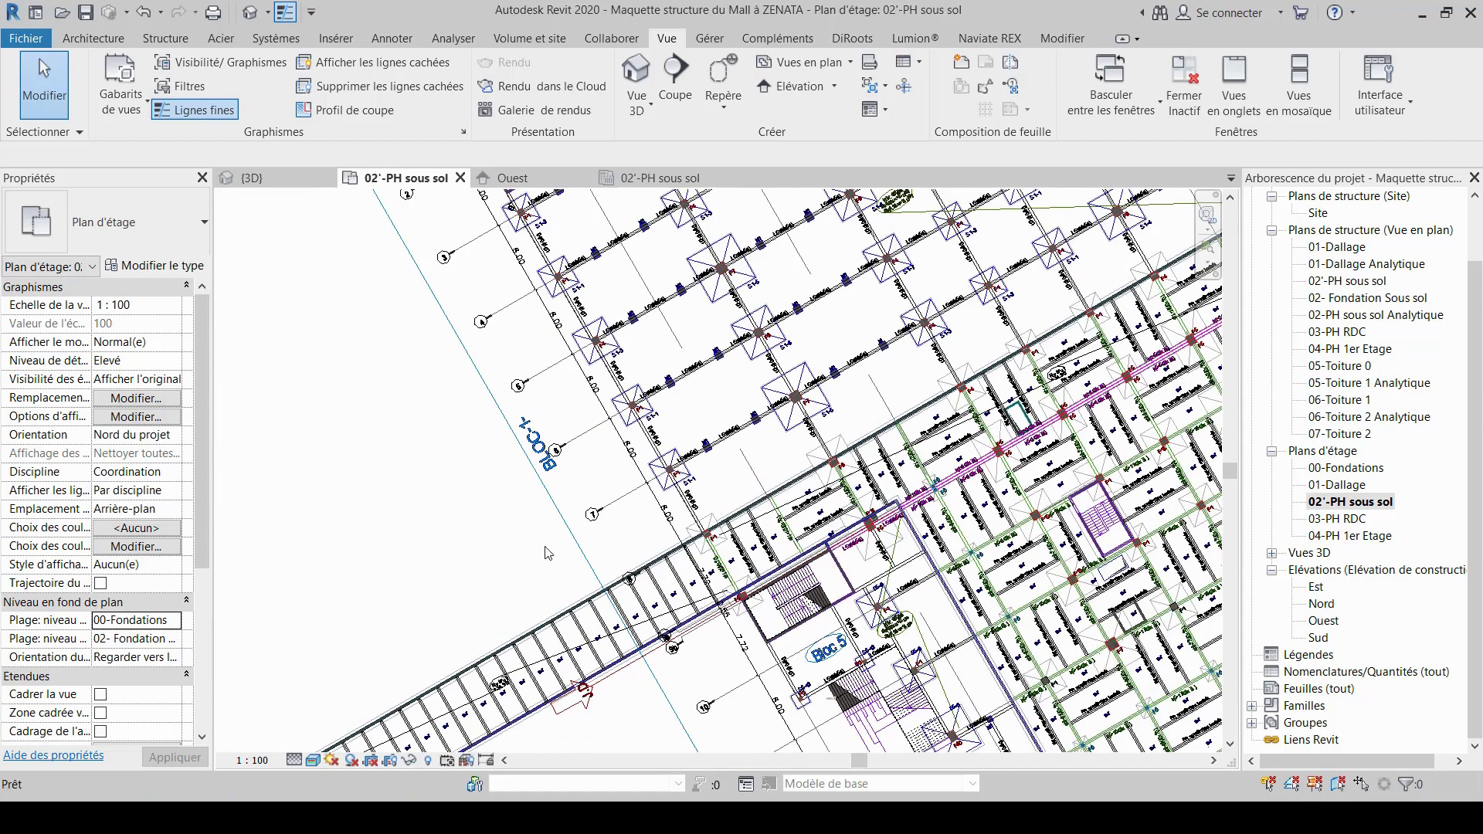
scroll(547, 536, "down", 2)
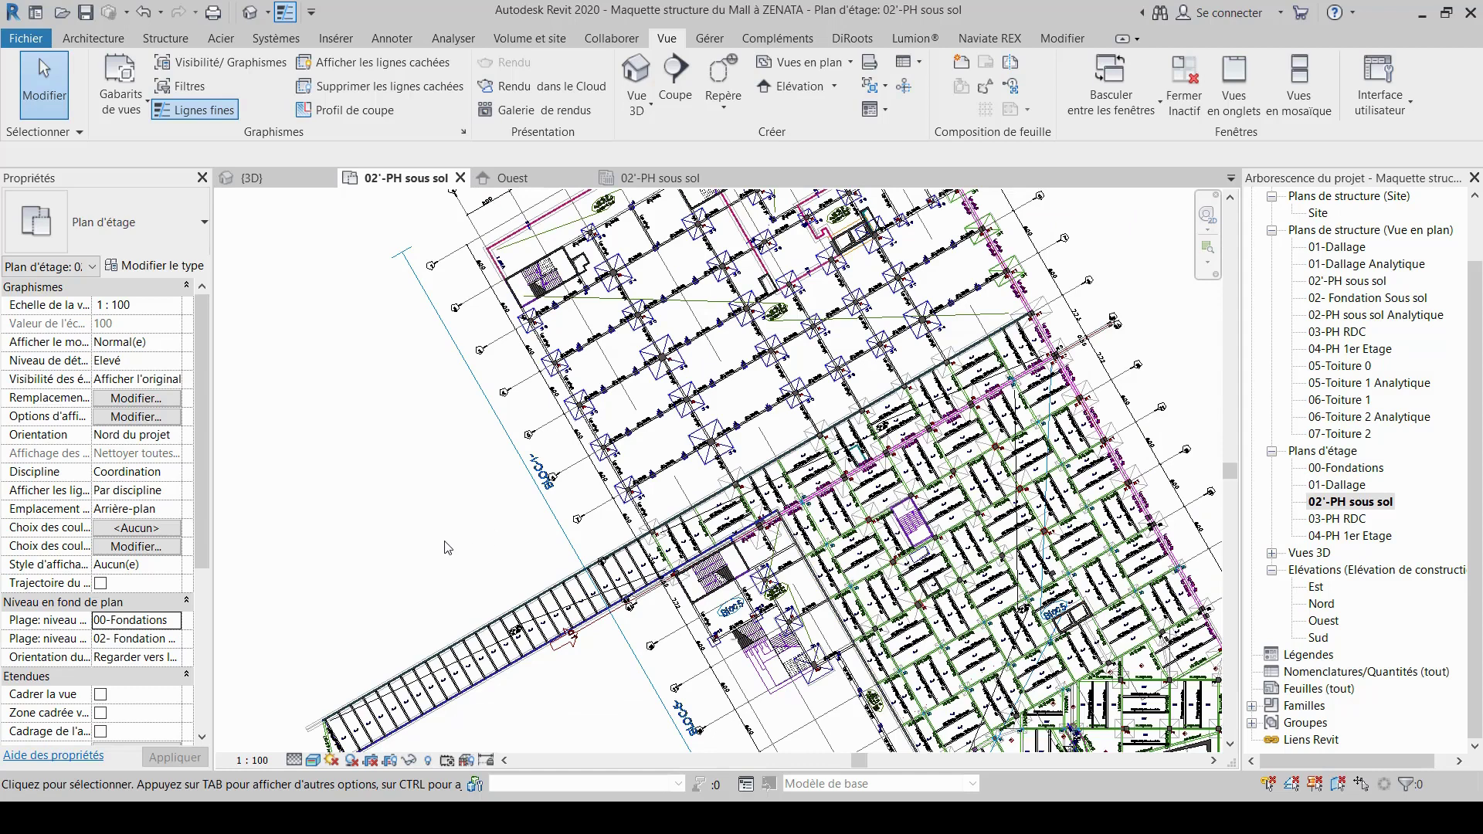
middle_click_drag(488, 531, 493, 537)
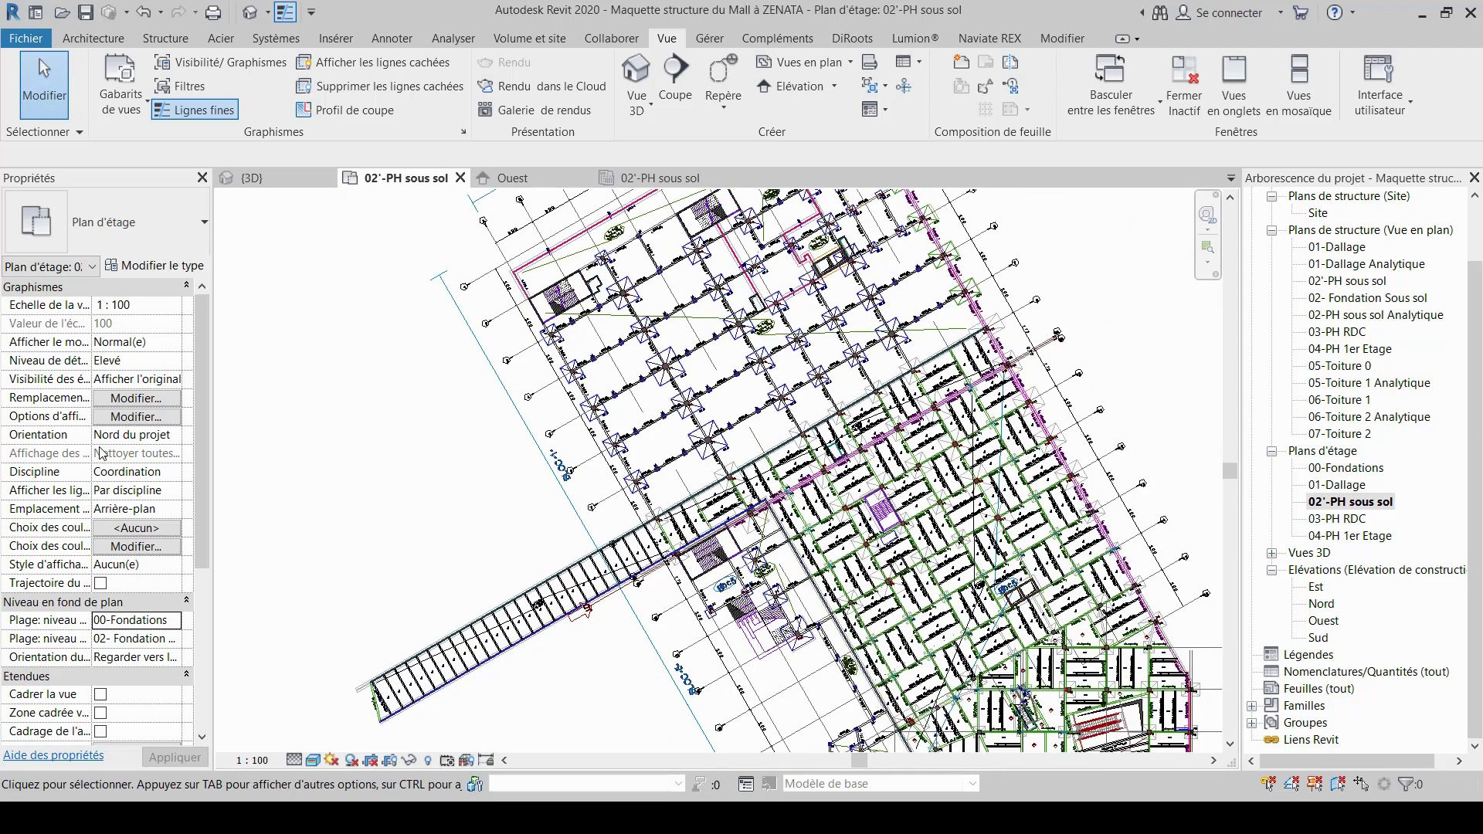
Set the view depth level in the floor plan's view range to Sans limite and apply it.
scroll(100, 479, "down", 5)
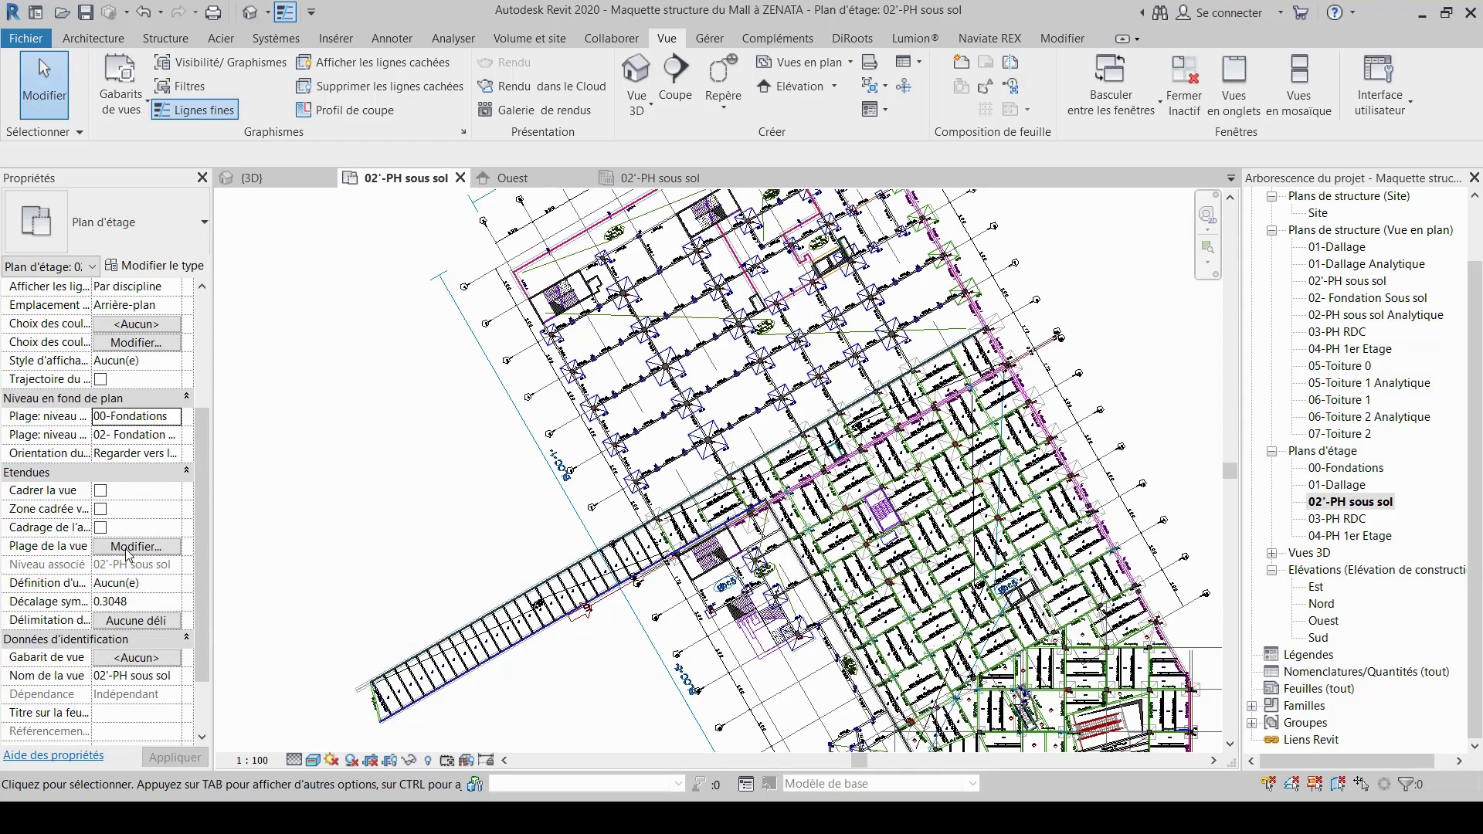
left_click(127, 546)
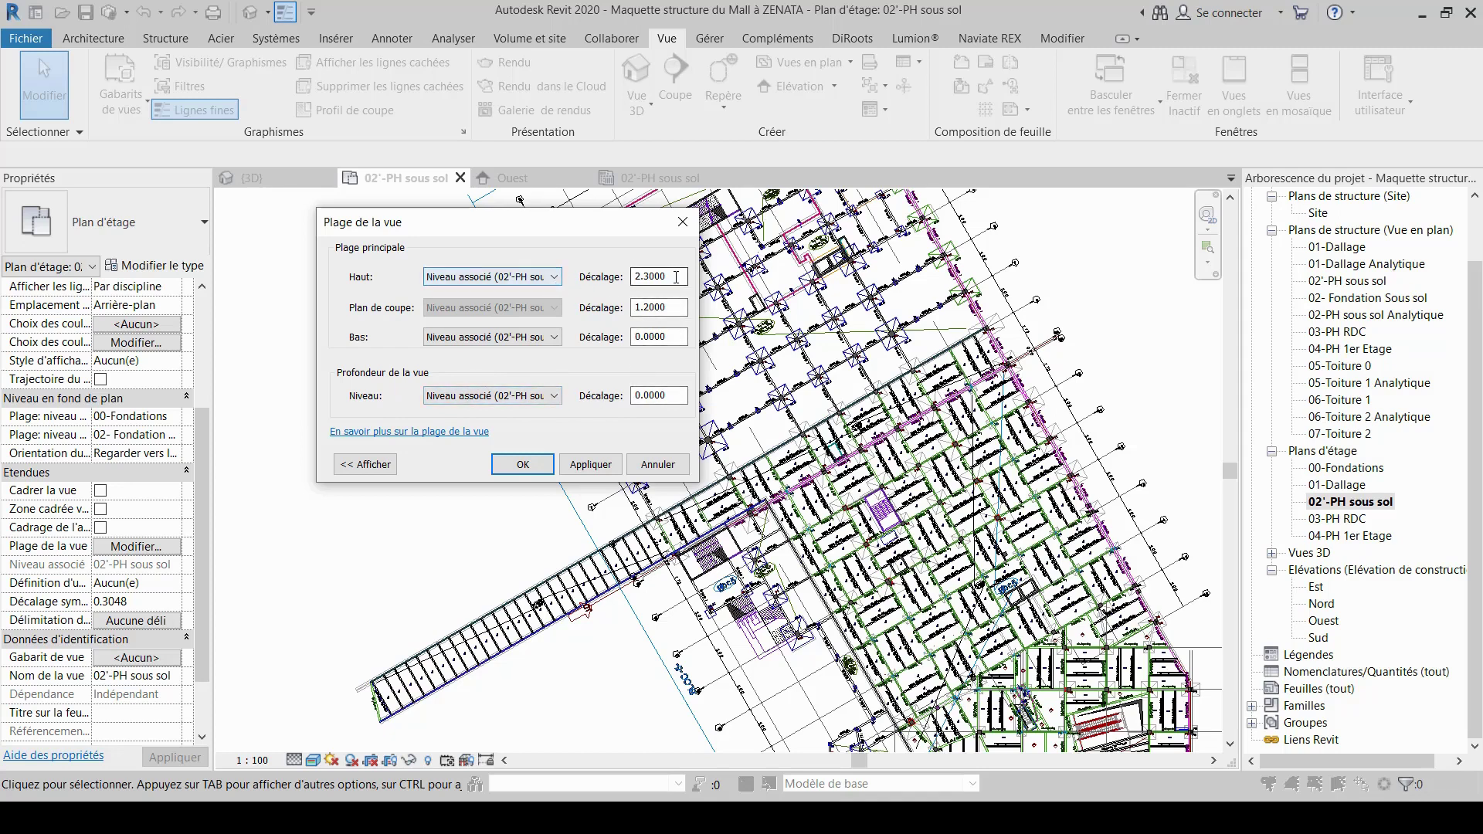
left_click(553, 395)
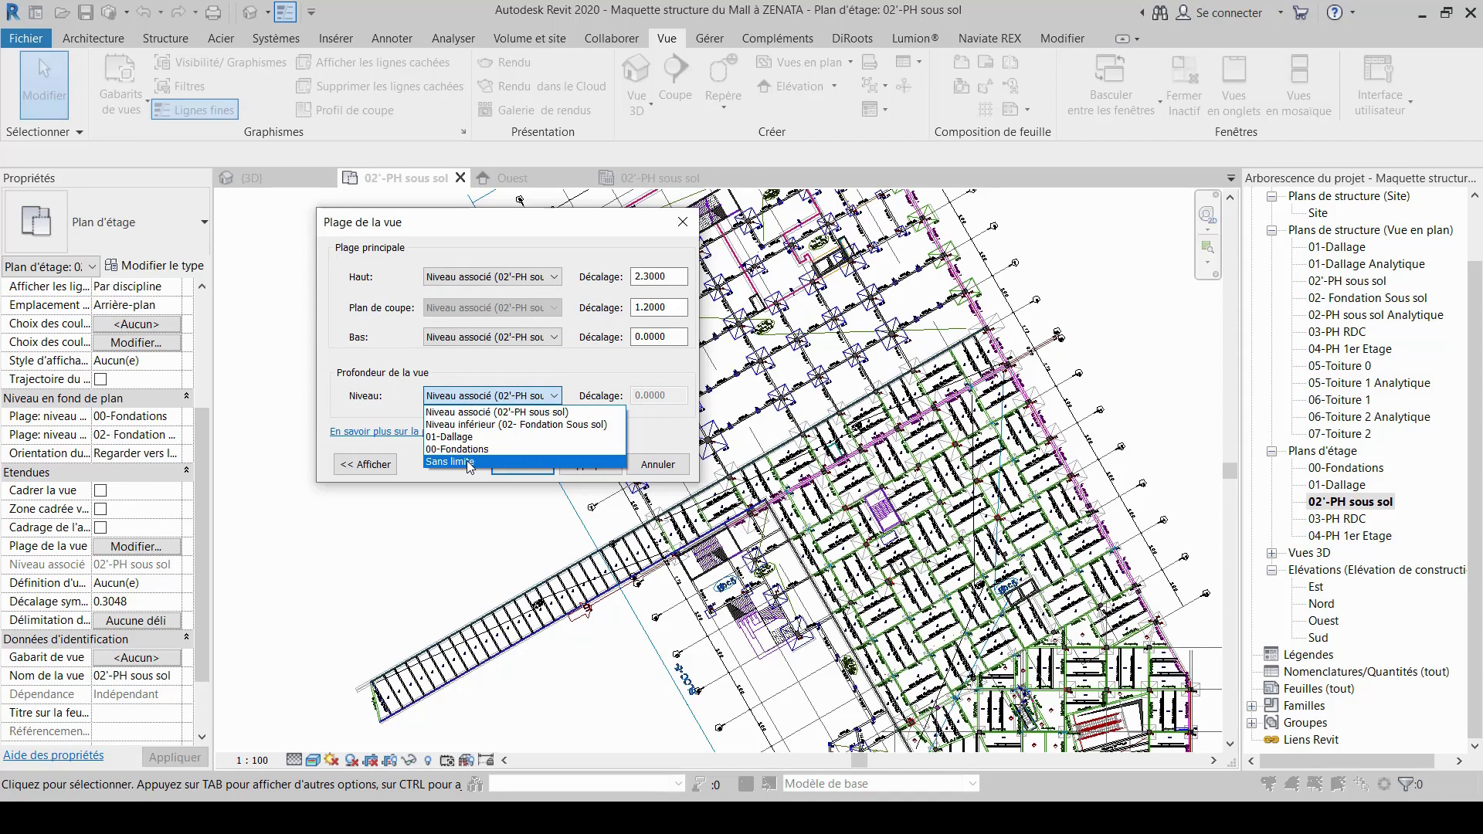
left_click(470, 462)
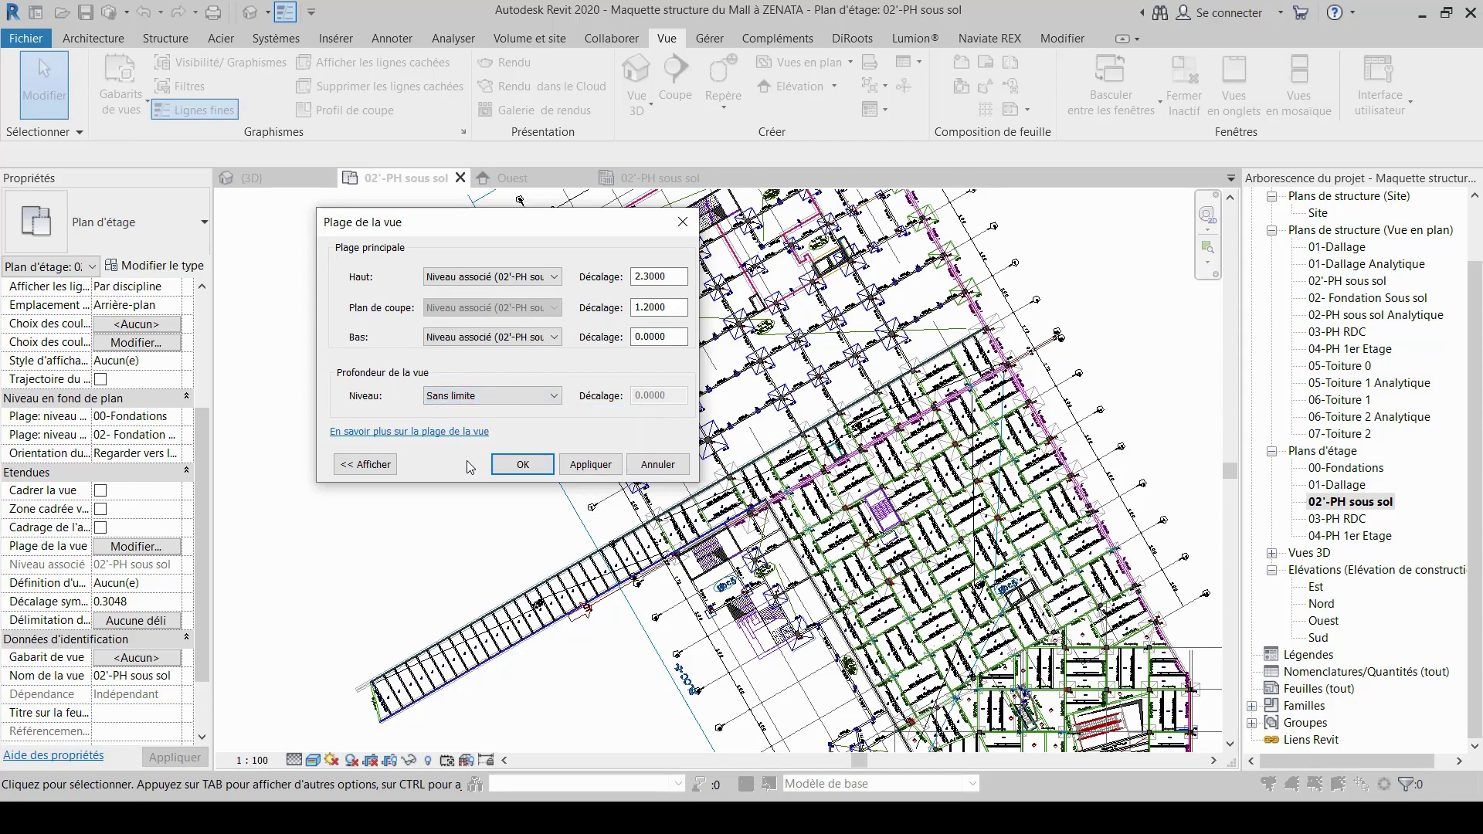
left_click(525, 395)
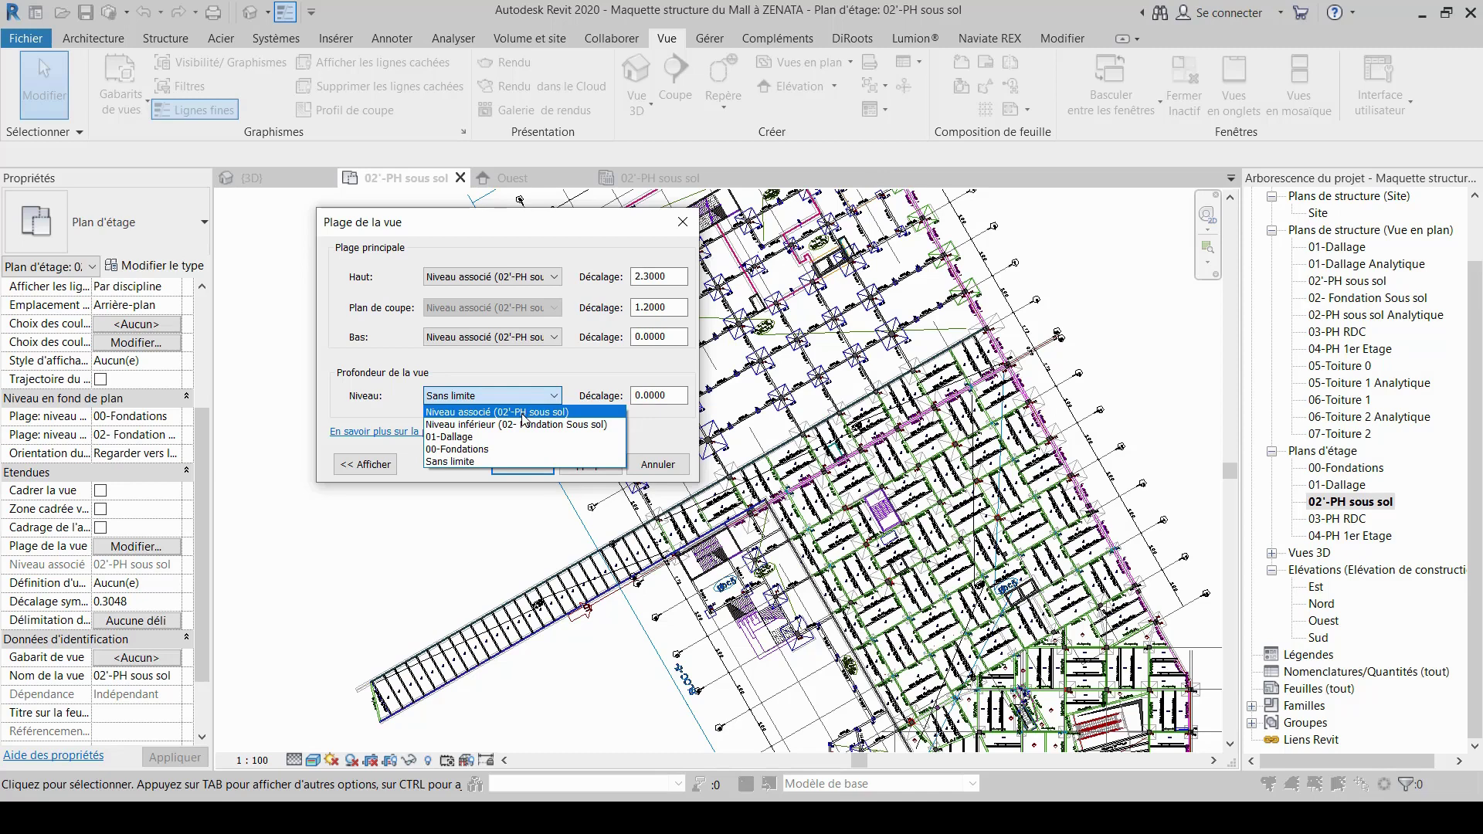
left_click(462, 462)
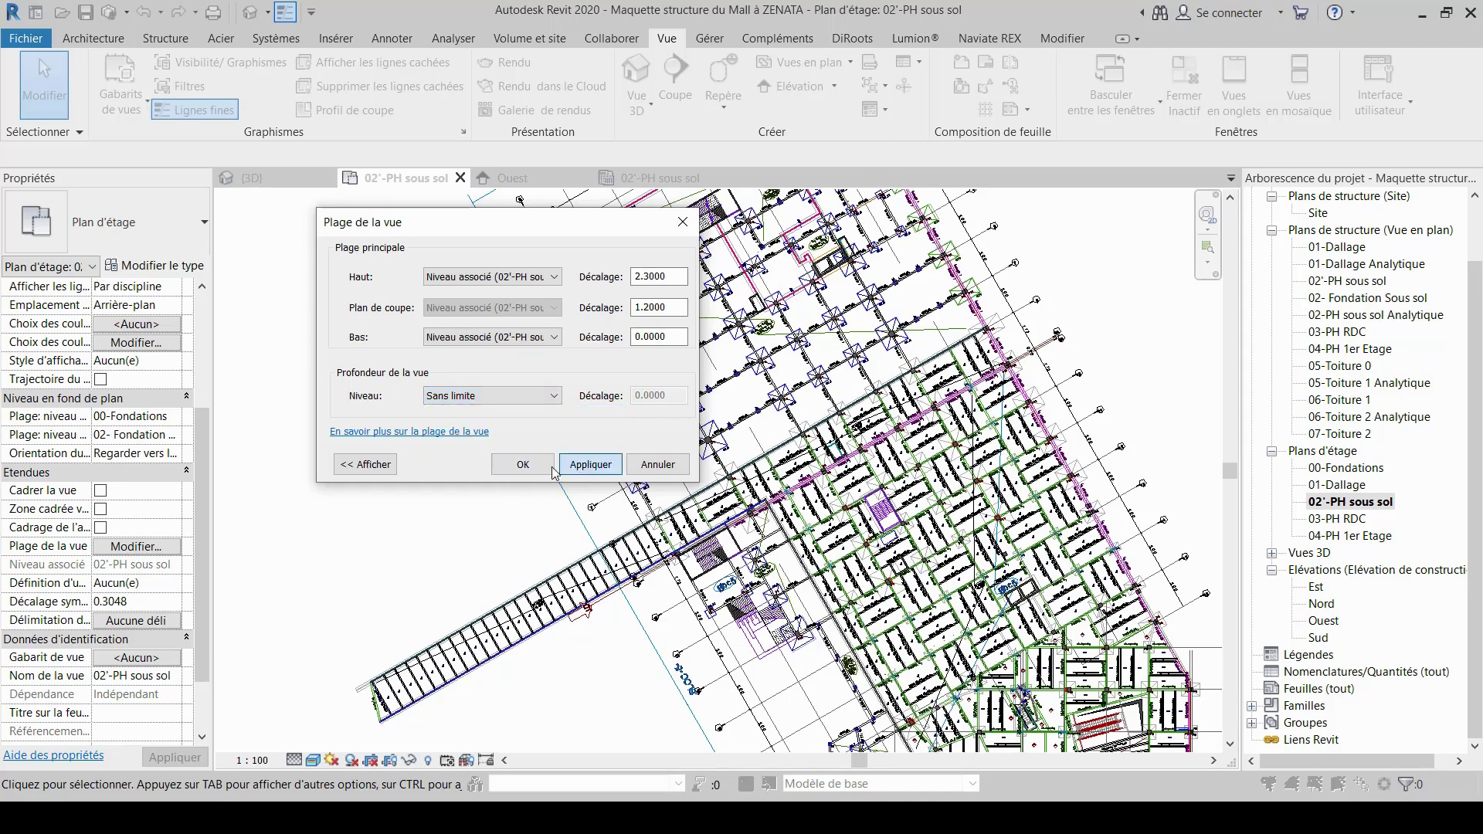
left_click(523, 464)
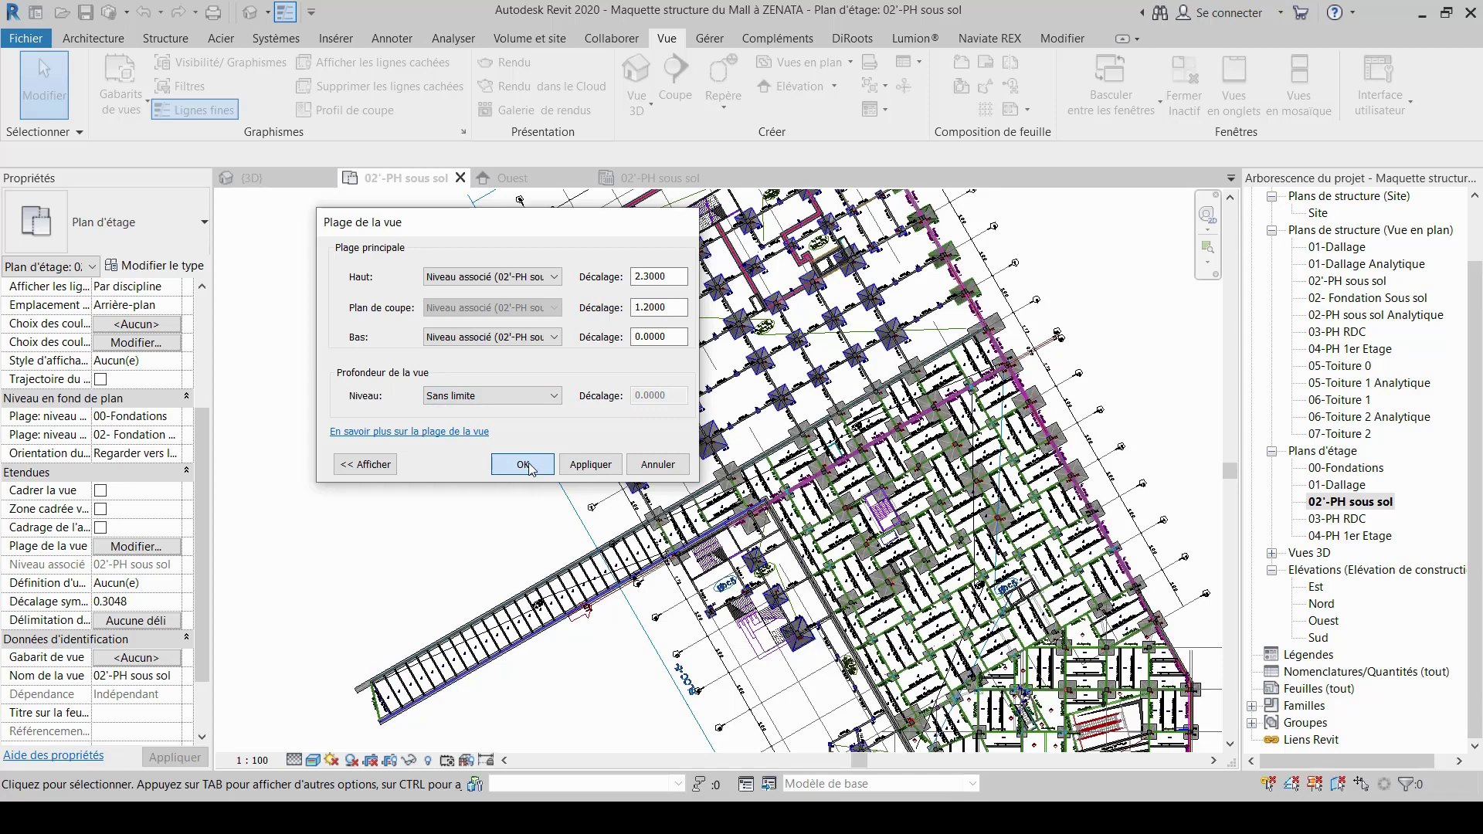
Examine the foundations along the ramp and across the blocks, checking the properties of the foundation slab at column P1 near the stair.
middle_click_drag(501, 403, 491, 585)
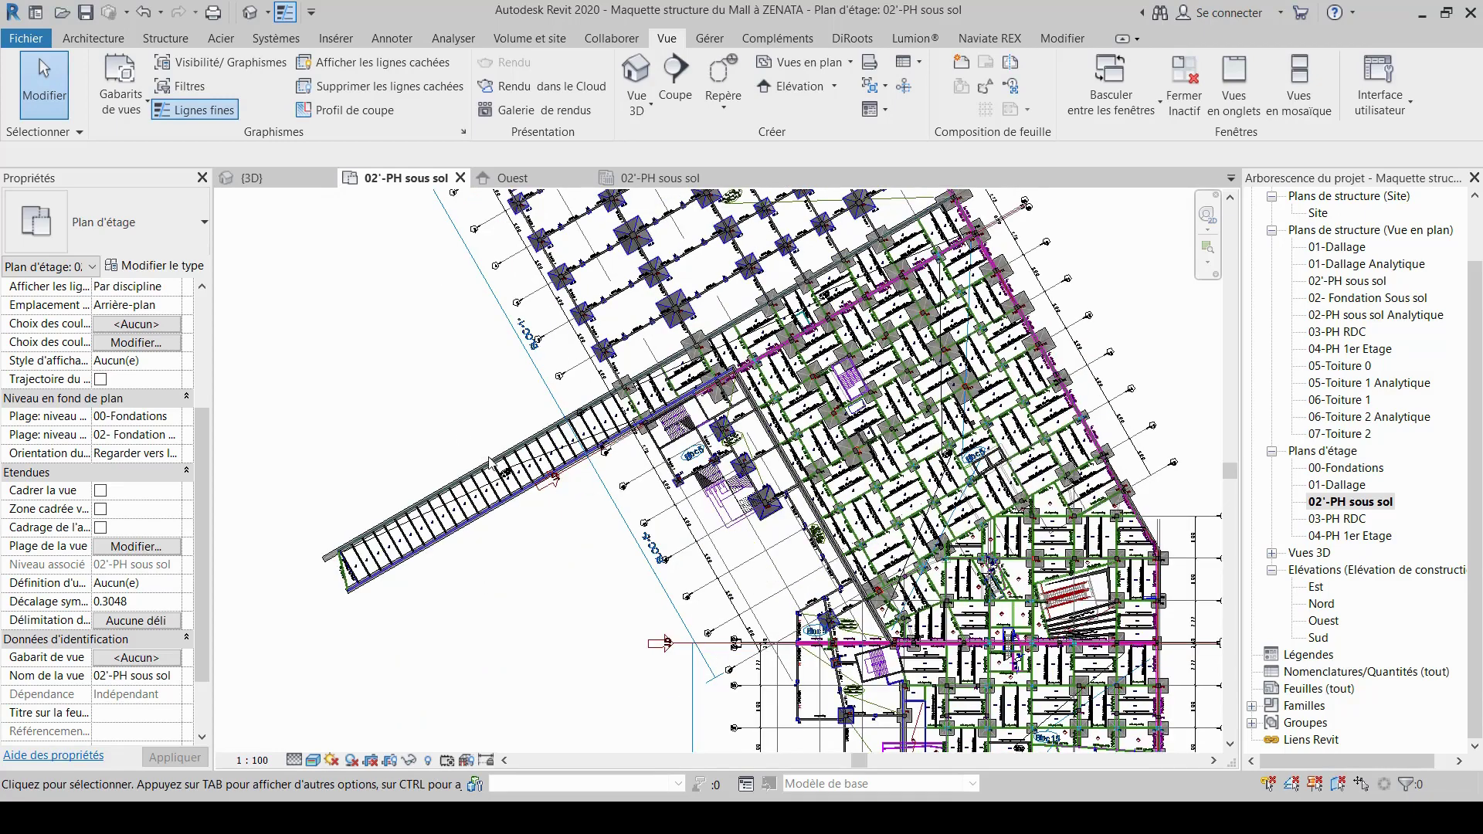
scroll(490, 462, "up", 2)
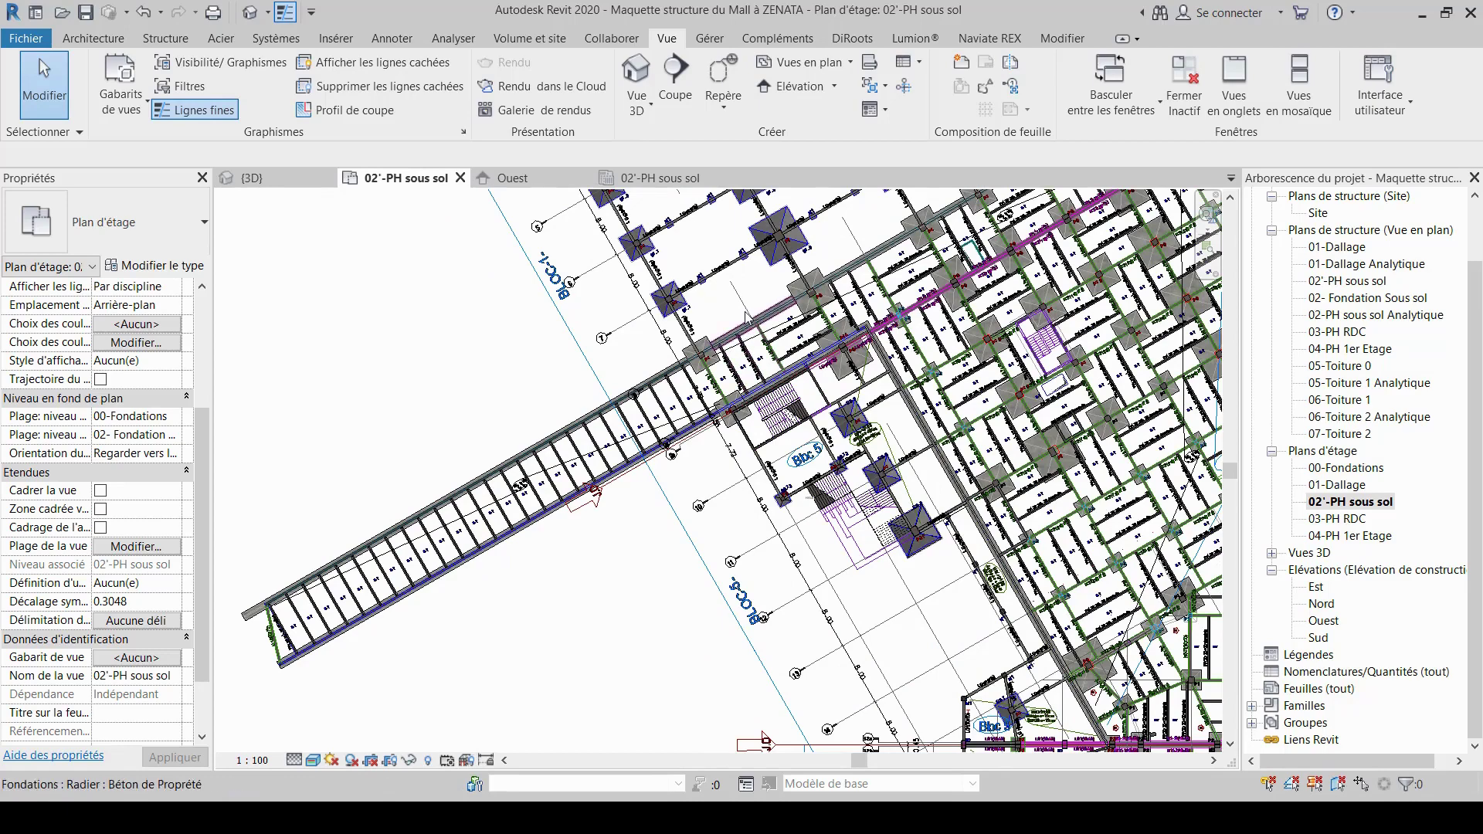
scroll(746, 317, "up", 4)
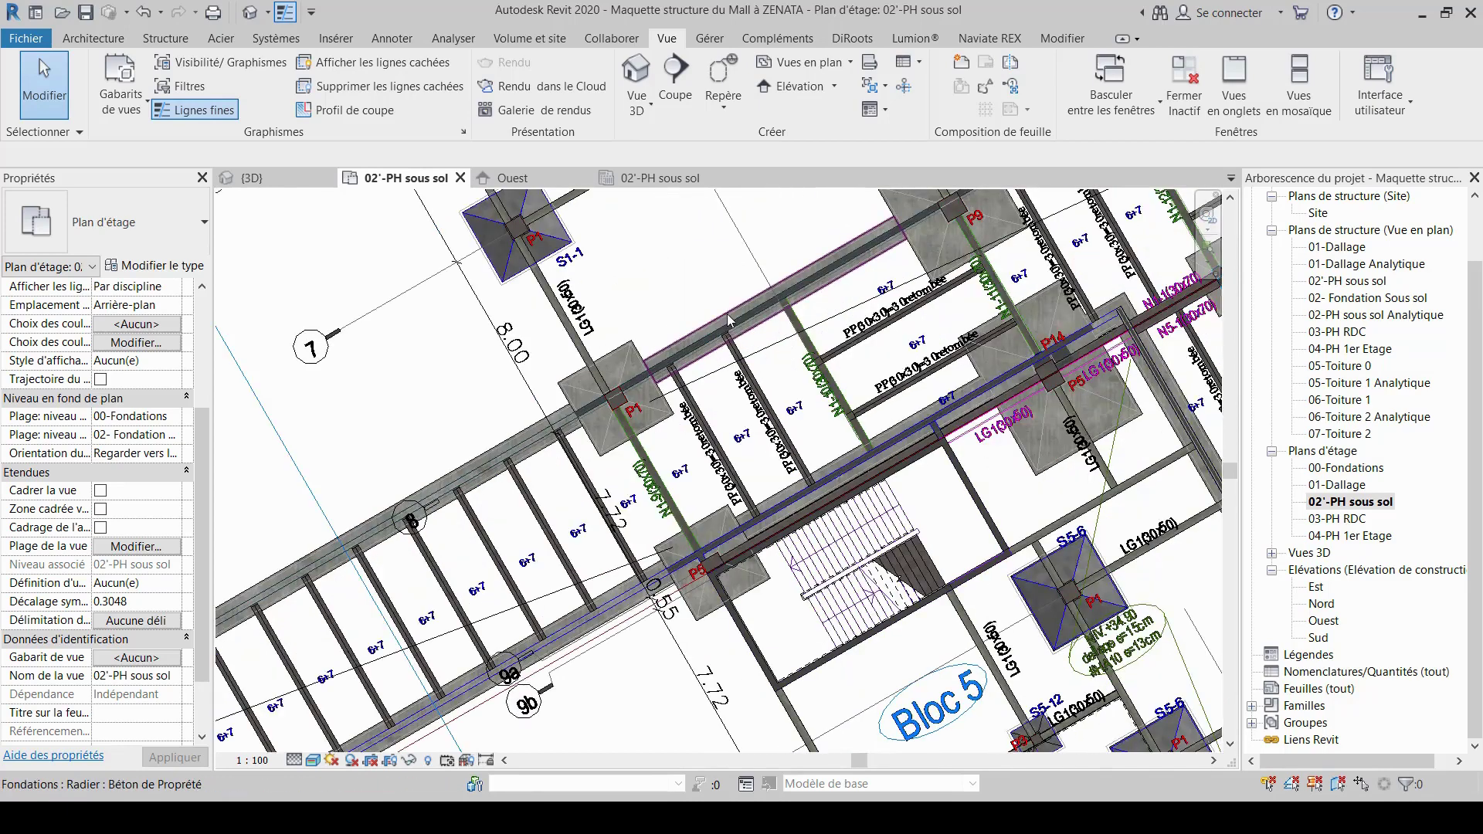
left_click(729, 319)
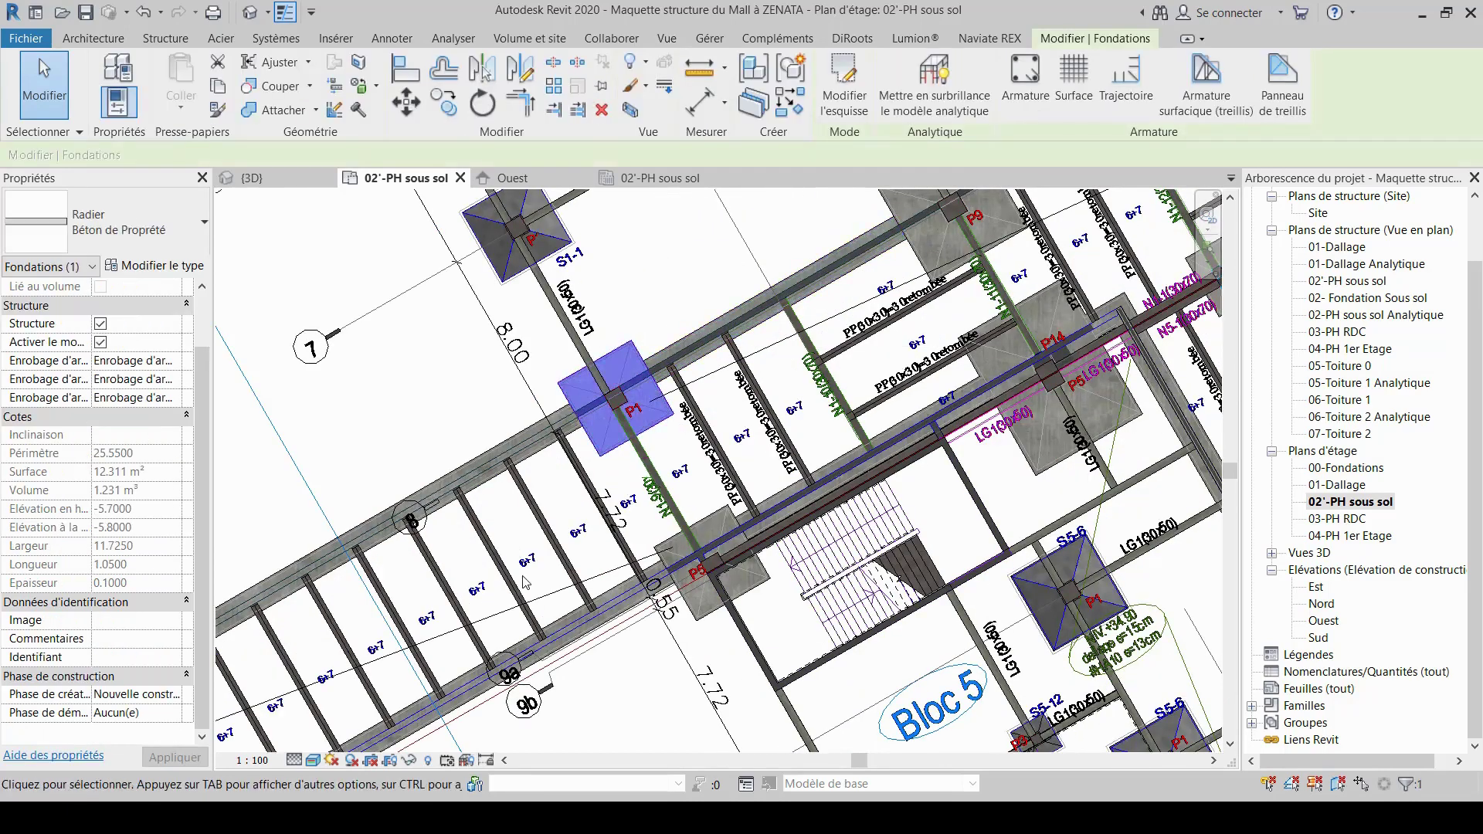
scroll(525, 582, "down", 3)
scroll(559, 299, "down", 2)
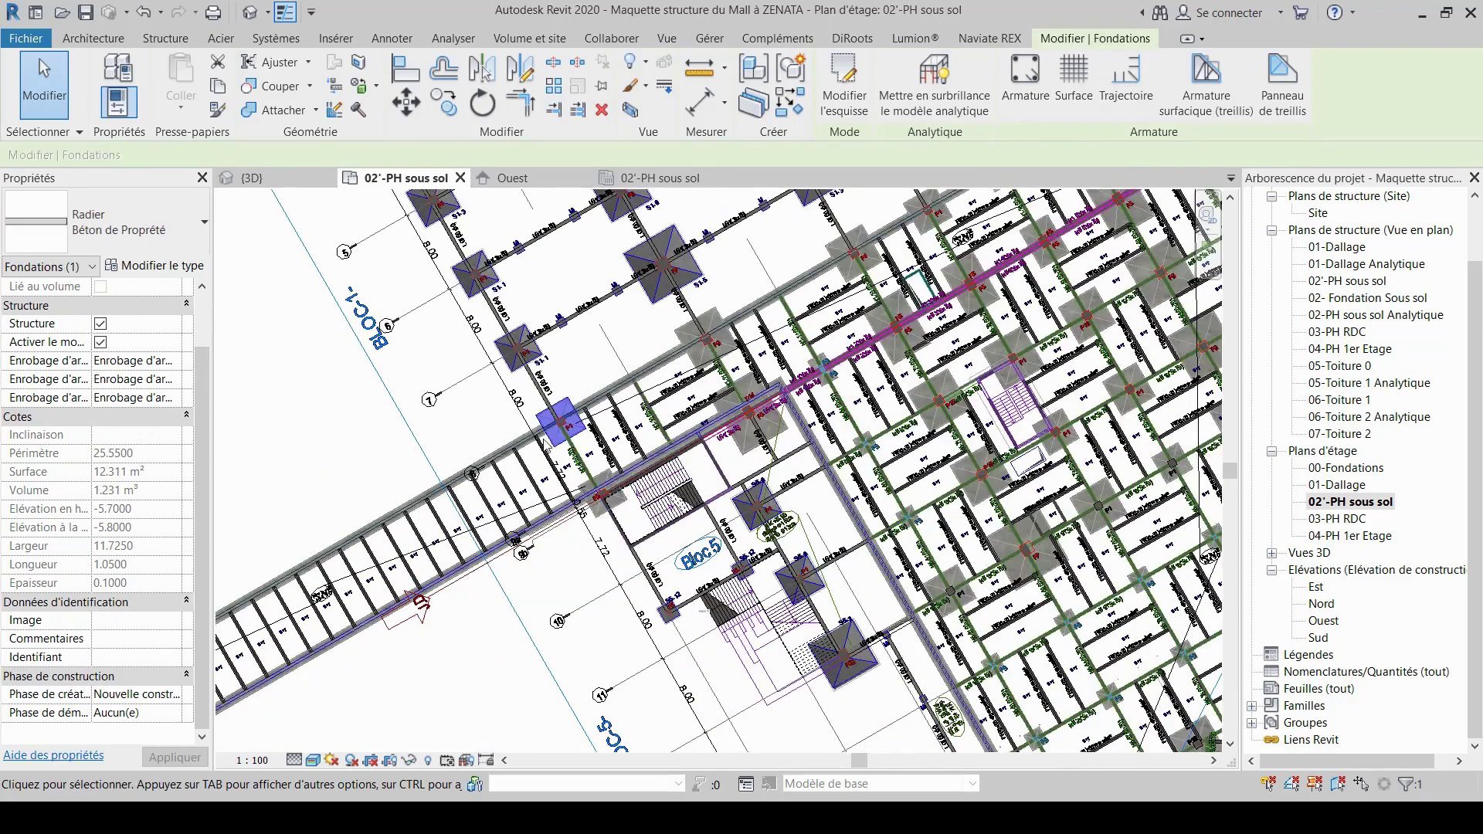
scroll(494, 425, "down", 2)
middle_click_drag(615, 612, 530, 573)
scroll(523, 556, "down", 5)
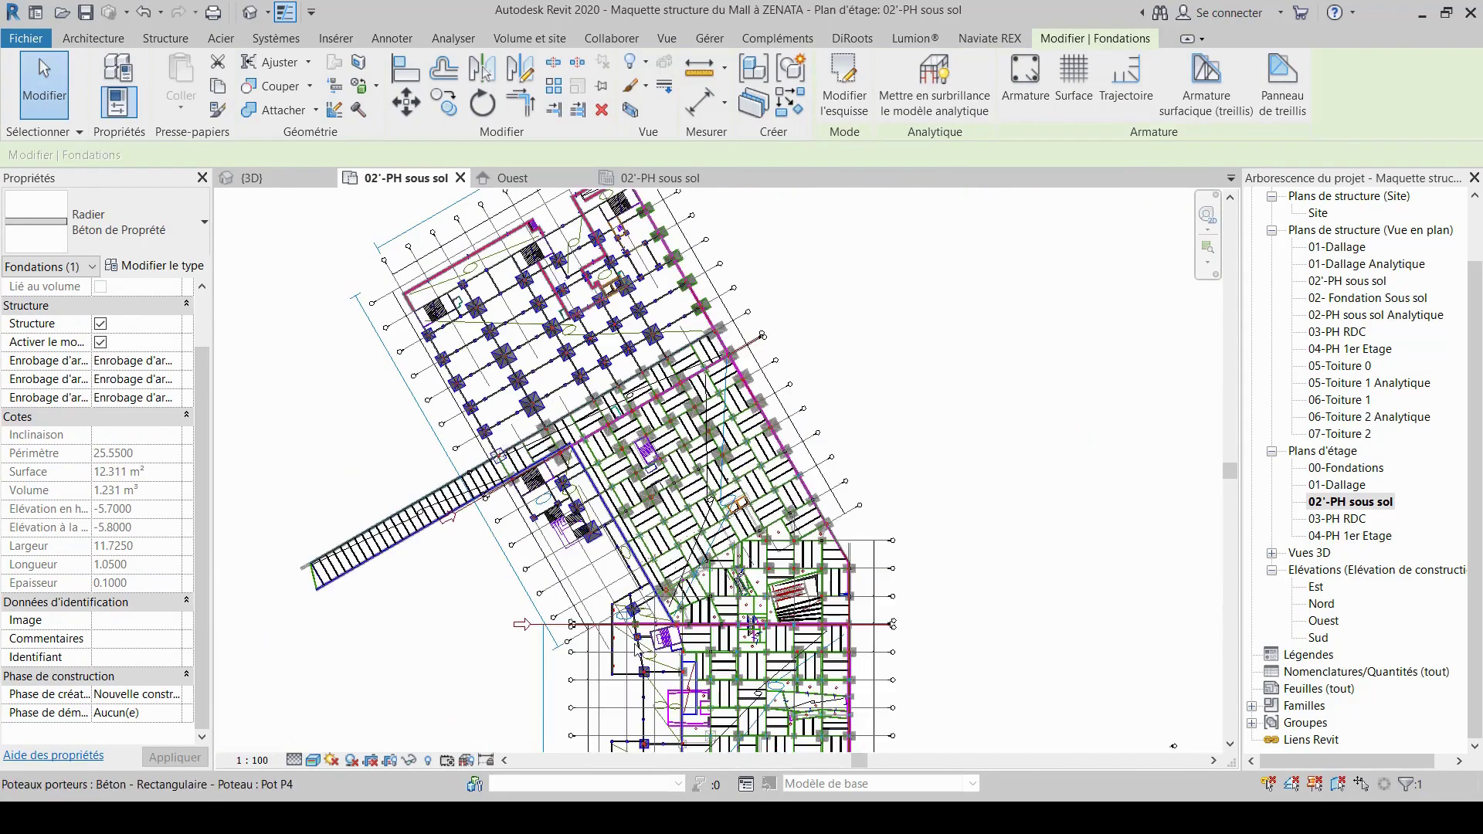
scroll(516, 505, "up", 2)
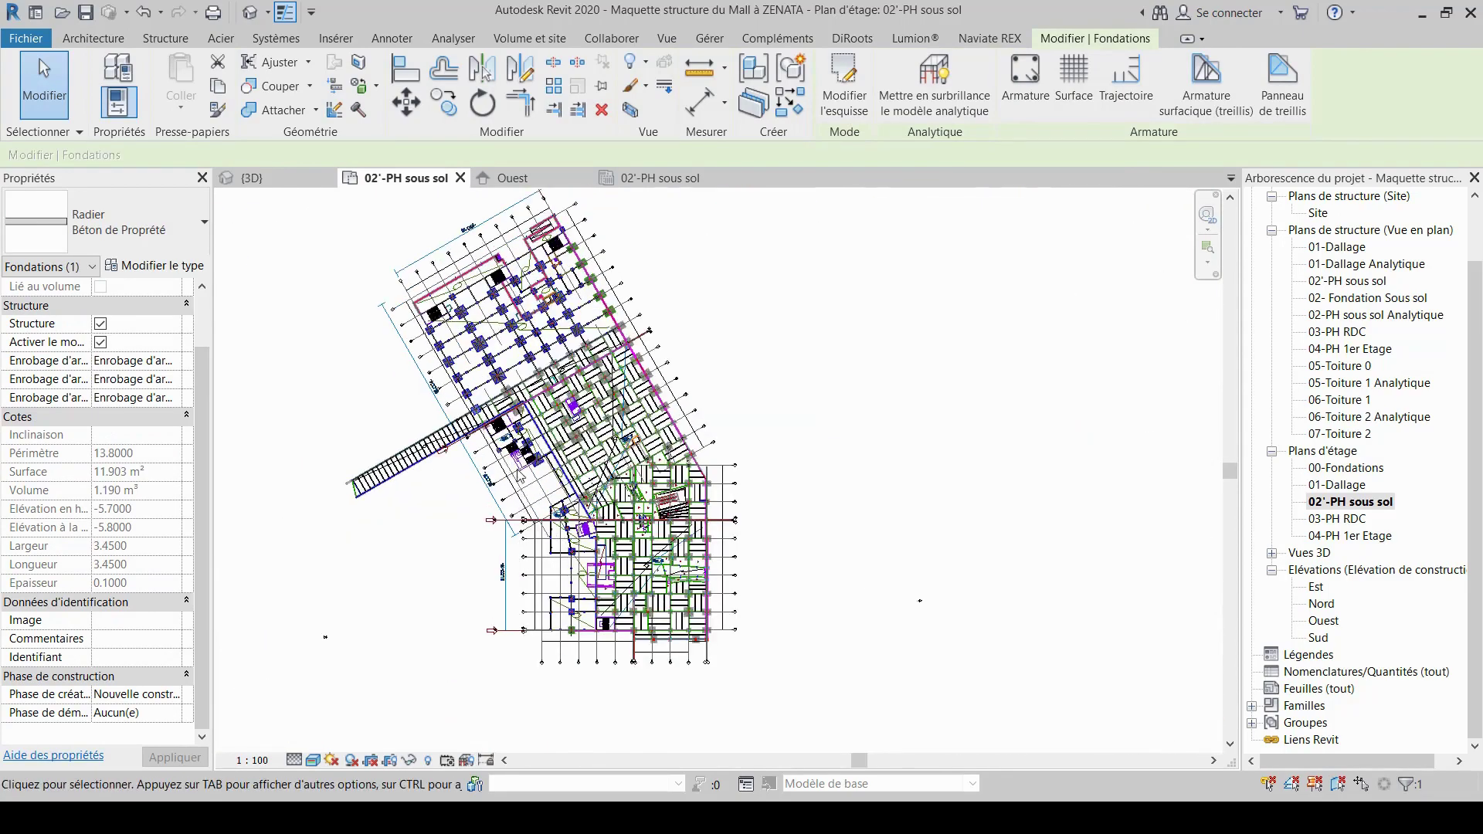
scroll(494, 467, "up", 3)
scroll(480, 469, "up", 1)
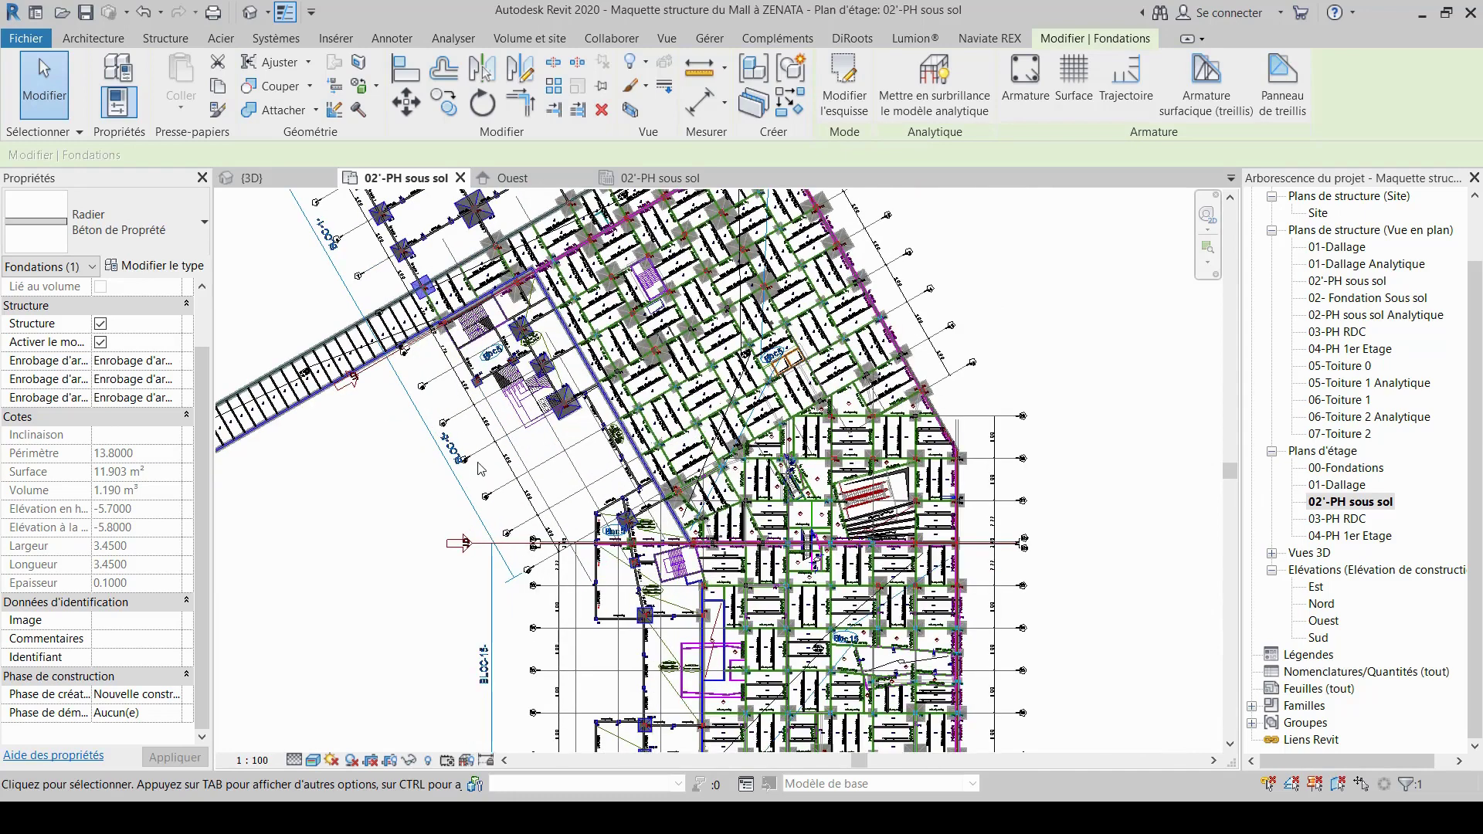
middle_click_drag(574, 507, 743, 545)
key("Escape")
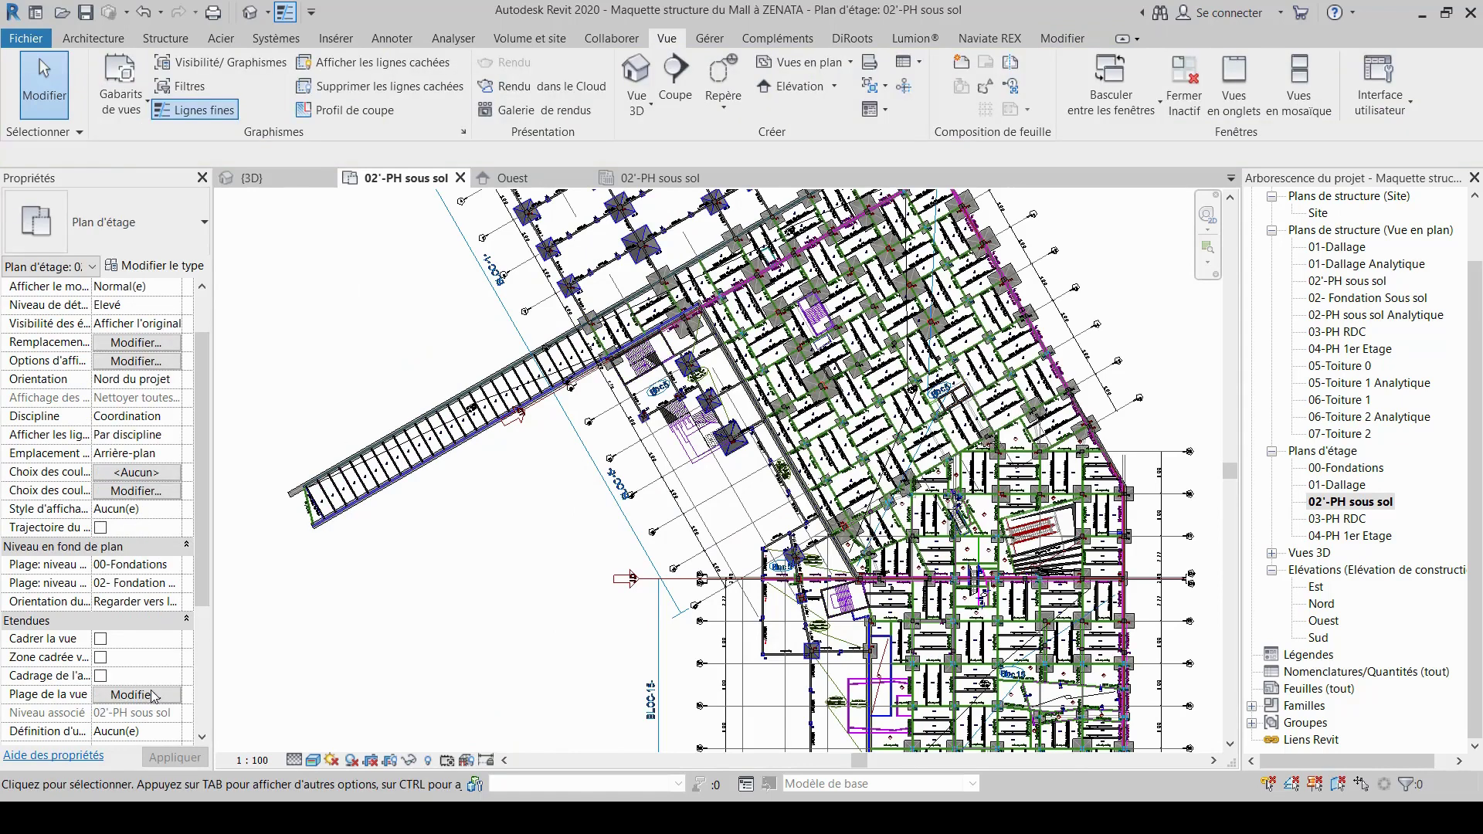
Set the view range's depth level to Niveau associé (02'-PH sous sol) and its top level to Sans limite.
scroll(116, 593, "down", 3)
left_click(143, 530)
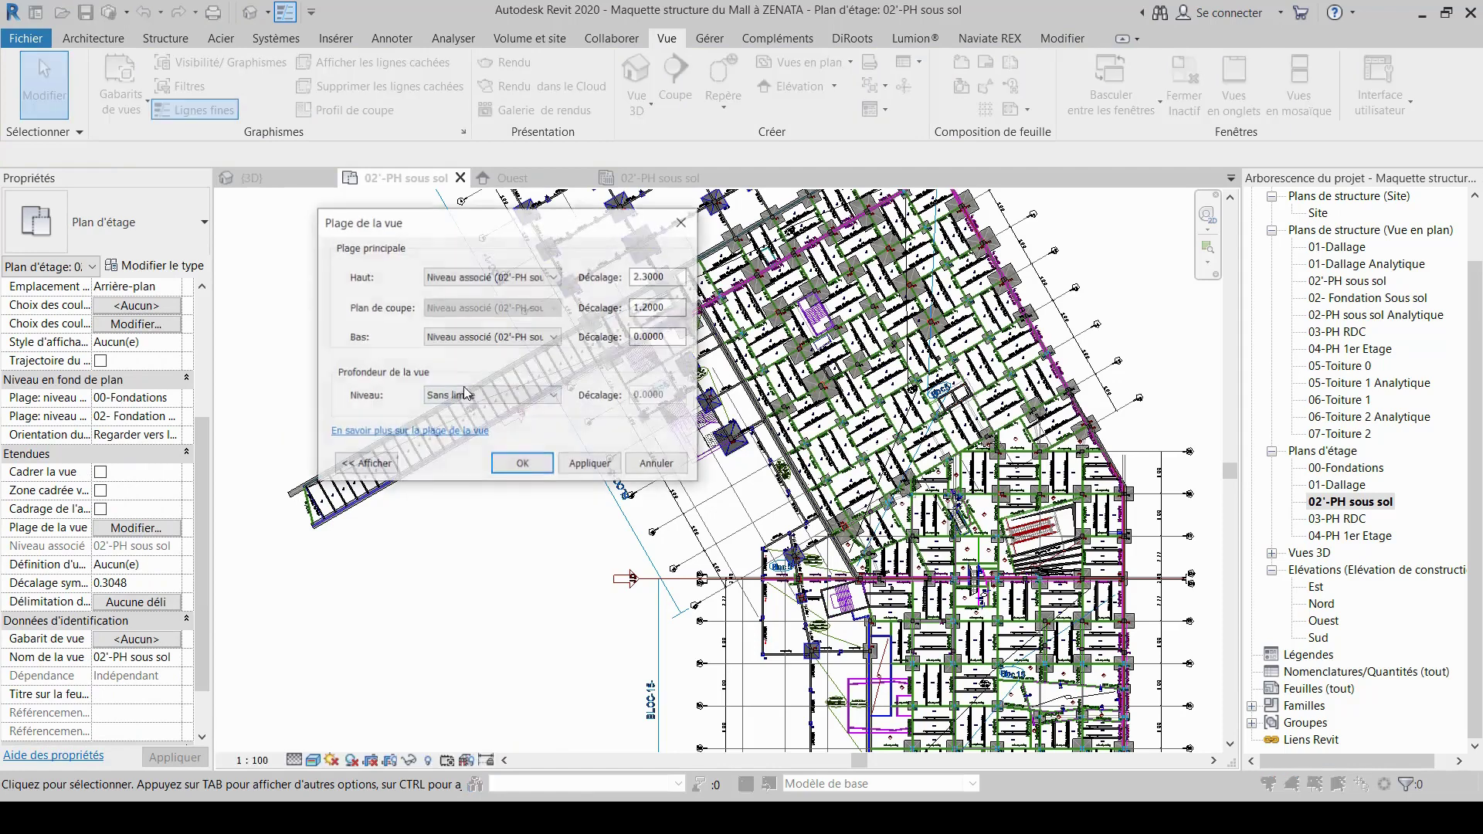
left_click(554, 396)
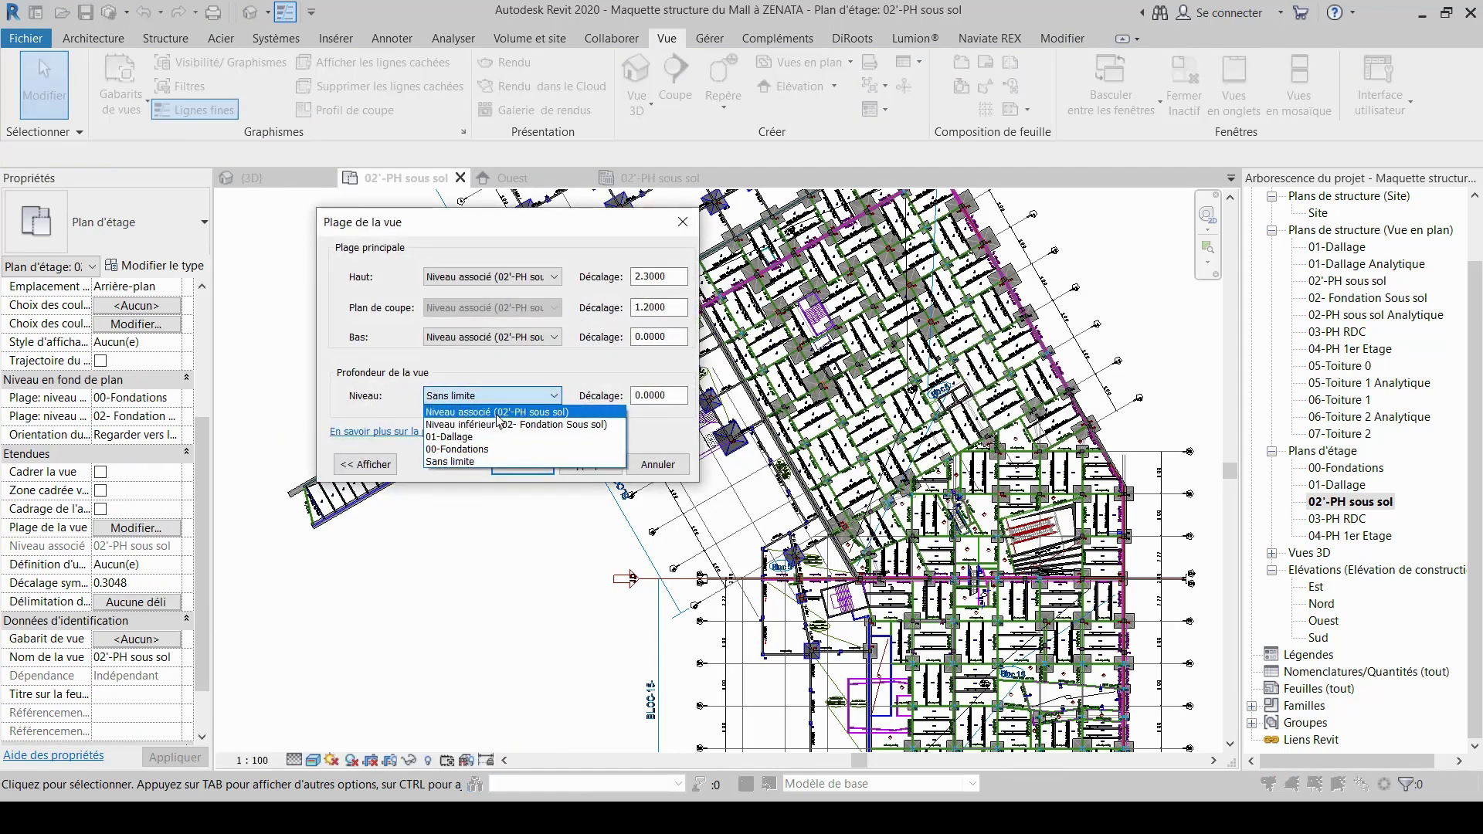
left_click(501, 413)
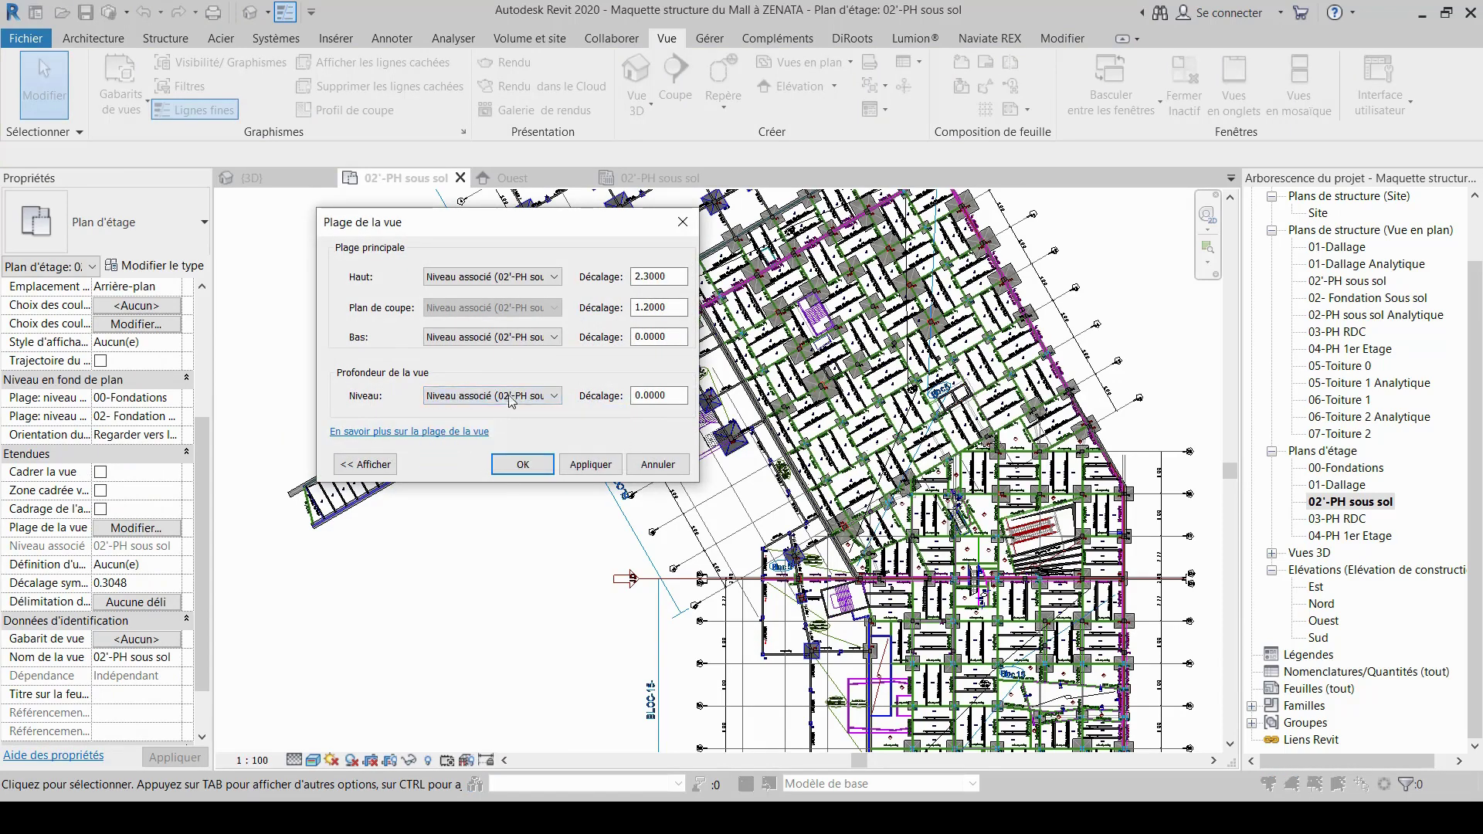
left_click(547, 278)
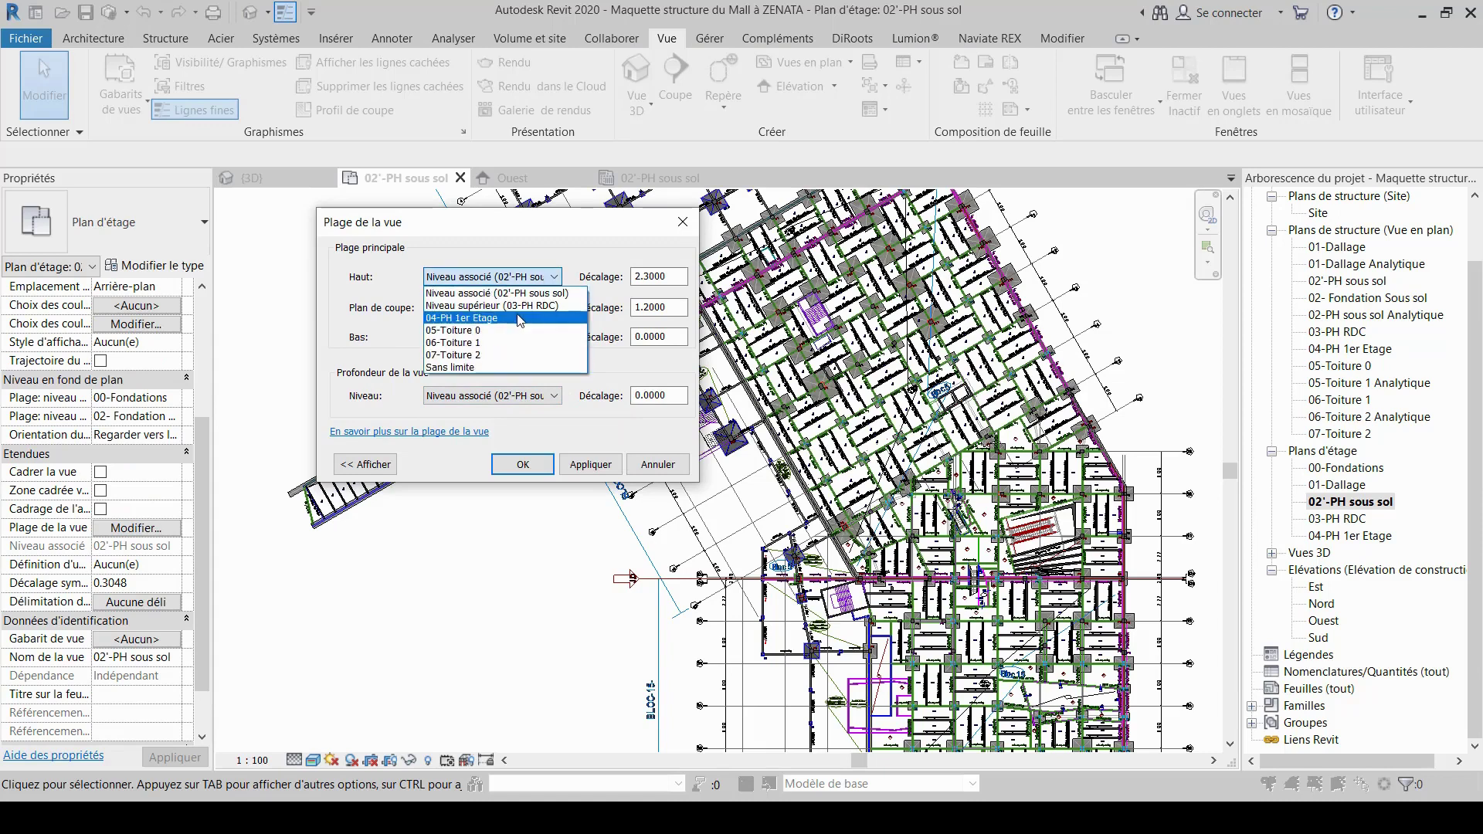
left_click(448, 367)
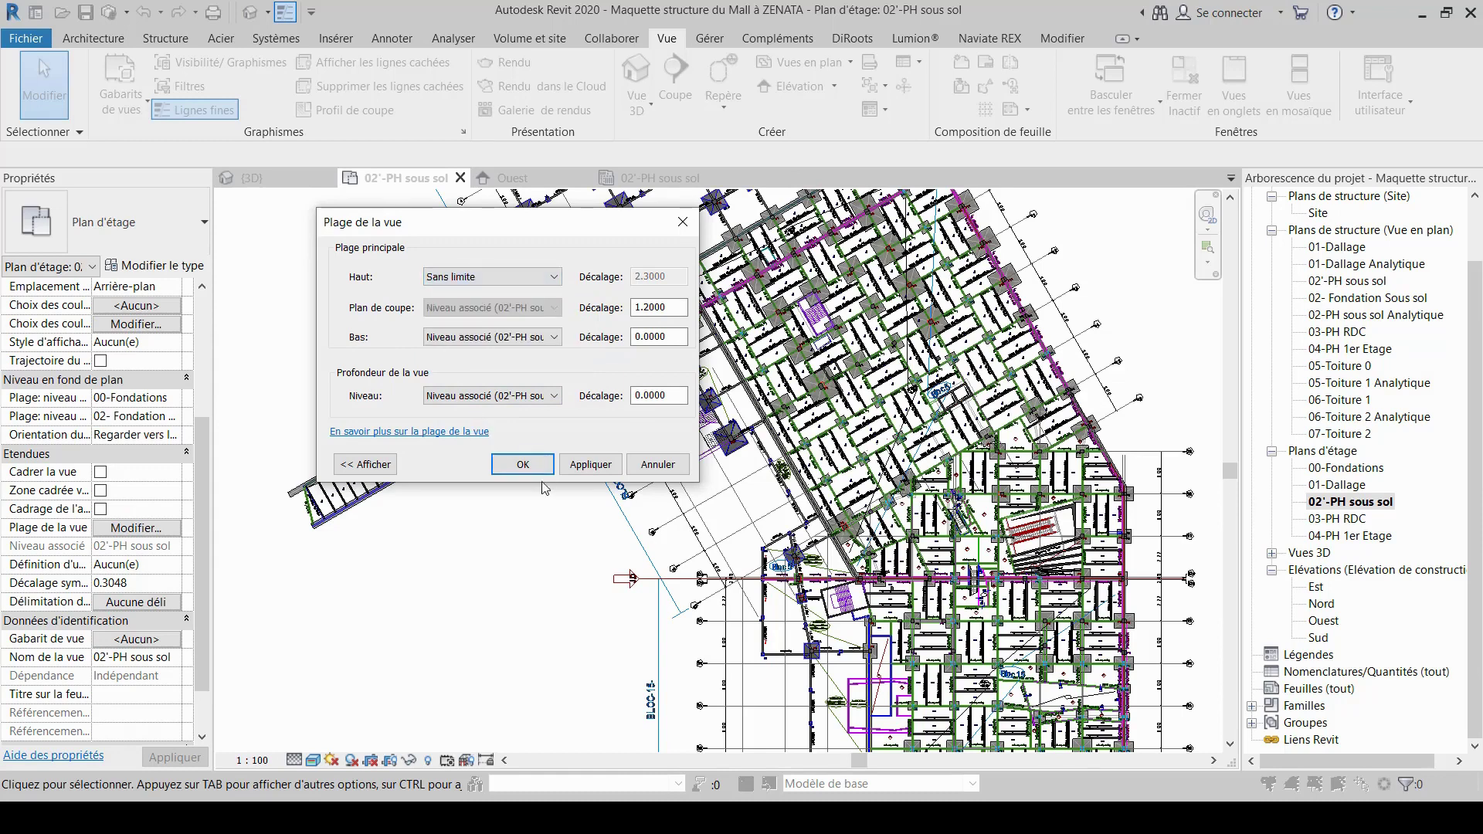
left_click(523, 464)
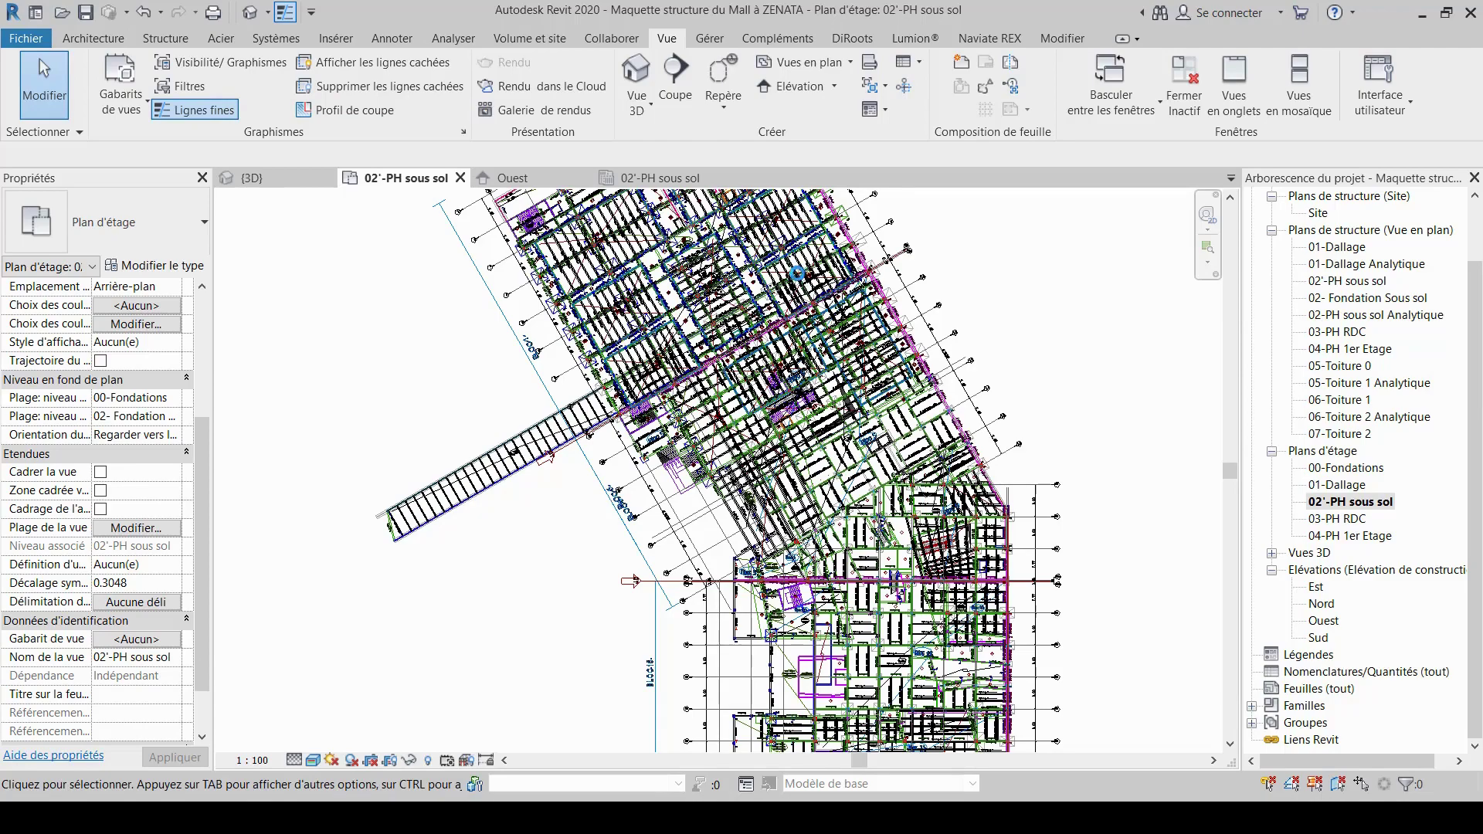
scroll(797, 272, "up", 2)
scroll(624, 264, "up", 2)
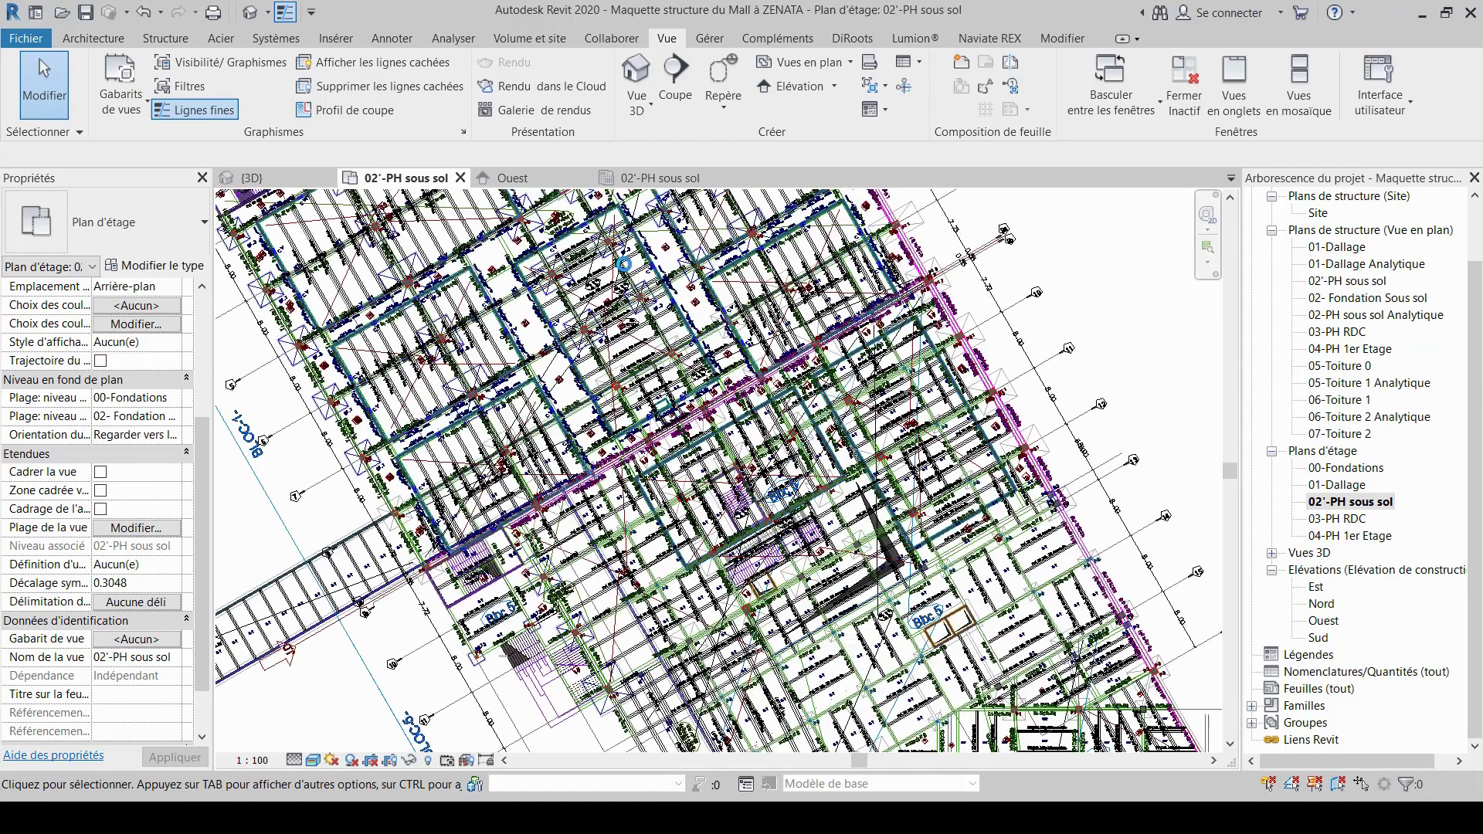
scroll(624, 264, "up", 1)
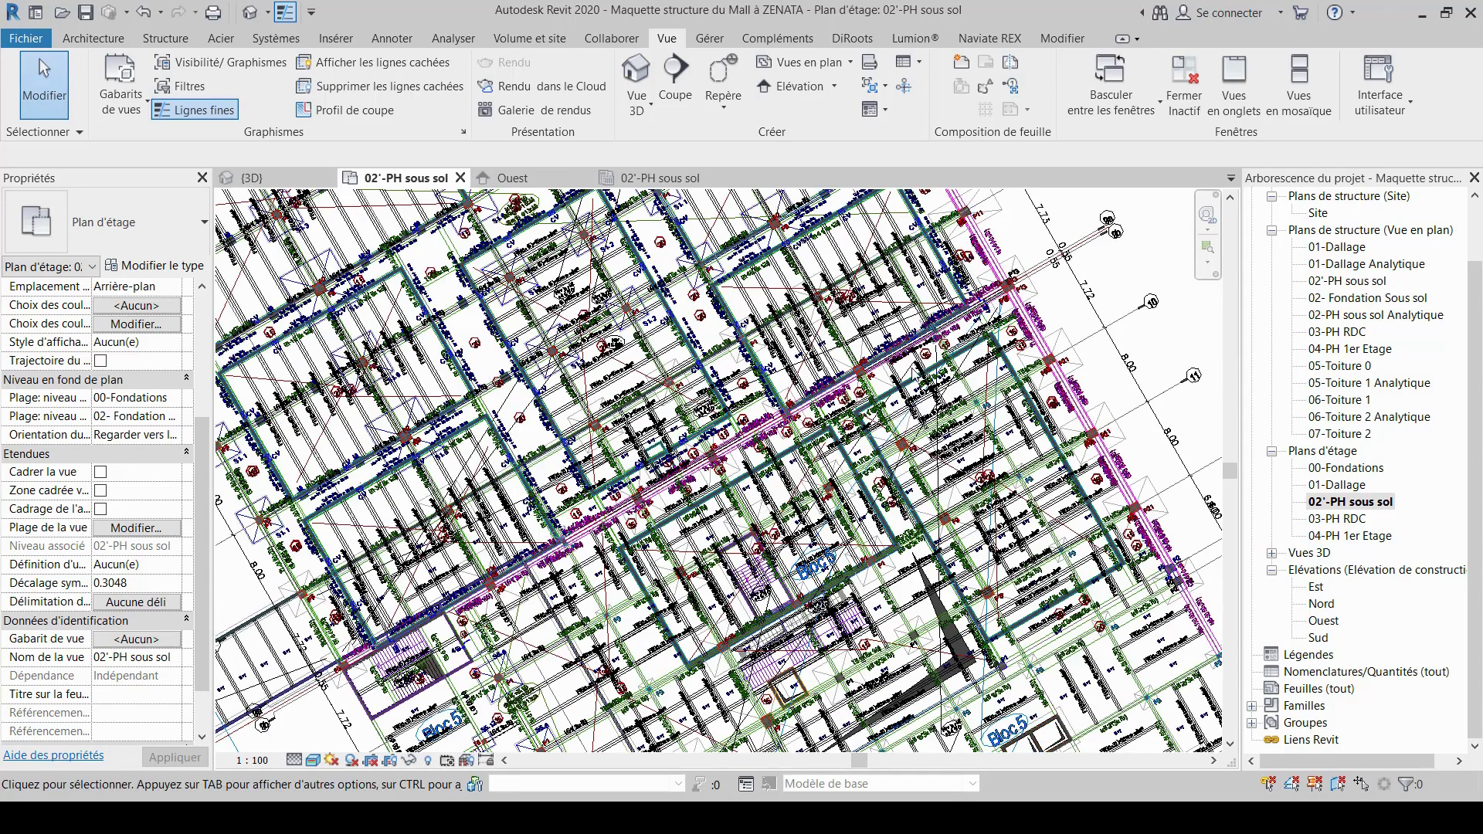
scroll(904, 376, "down", 1)
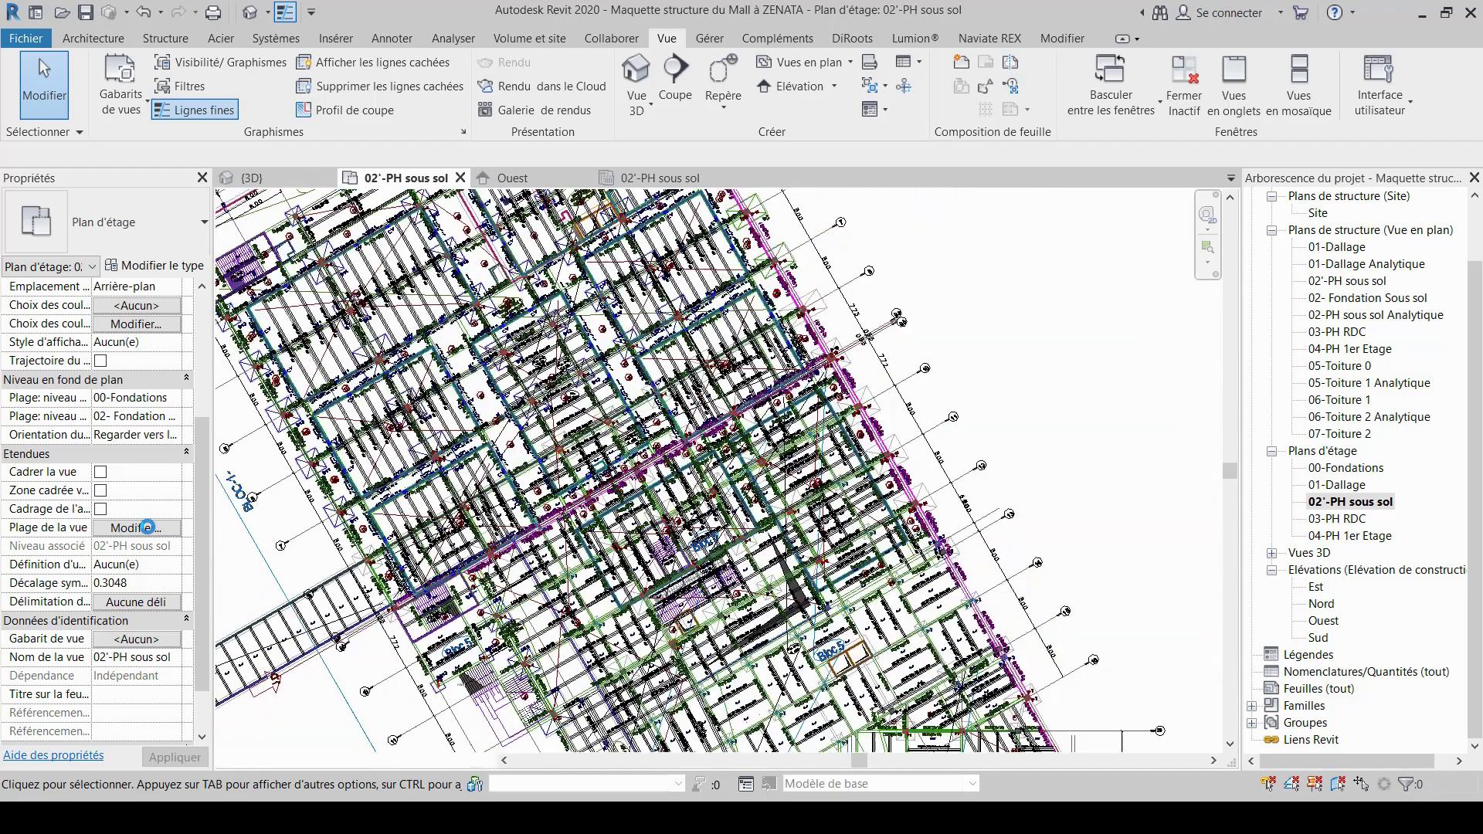
Set the top level of the floor plan's view range to Niveau associé (02'-PH sous sol).
left_click(146, 528)
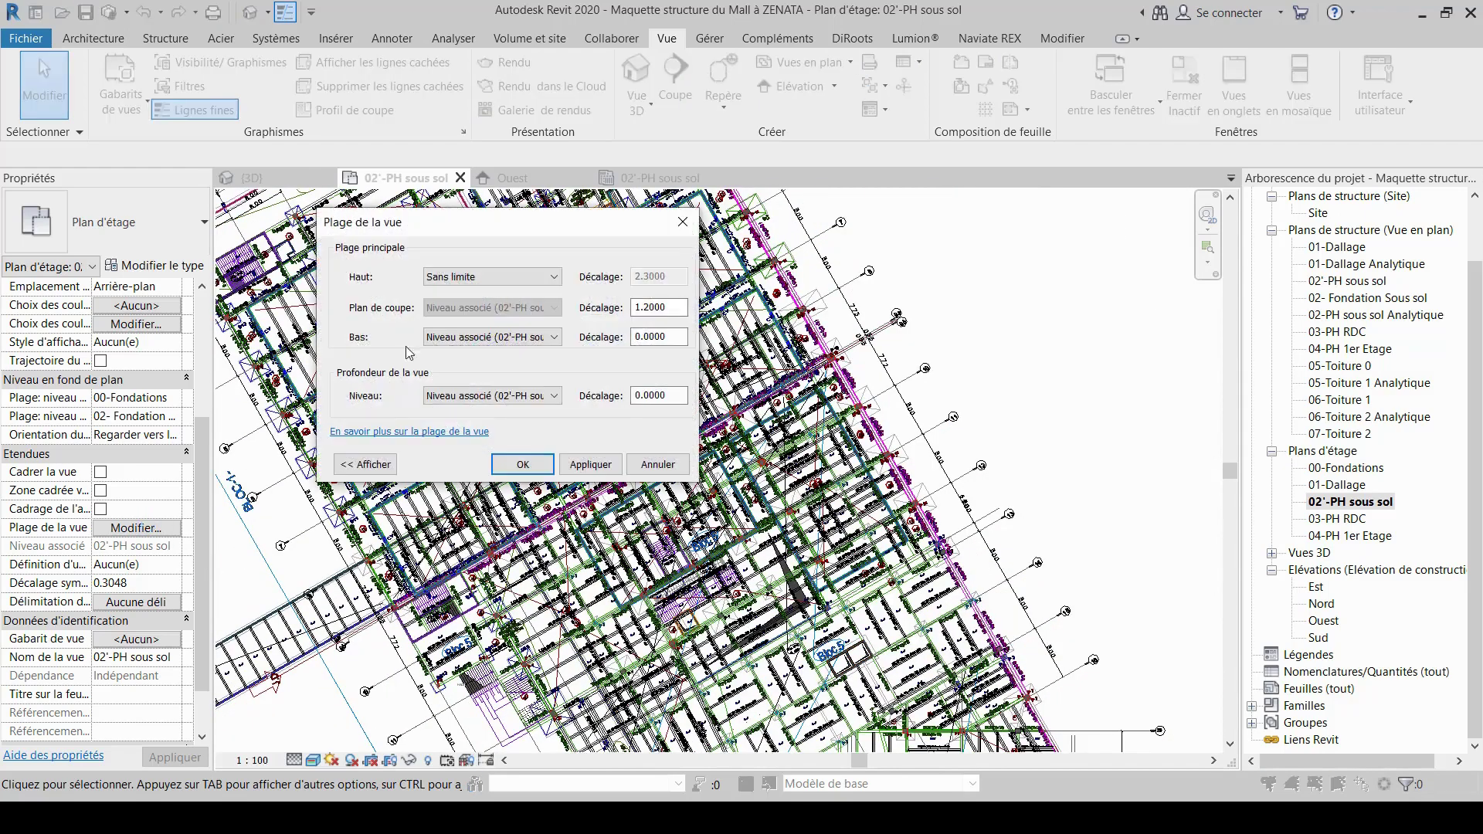
left_click(535, 280)
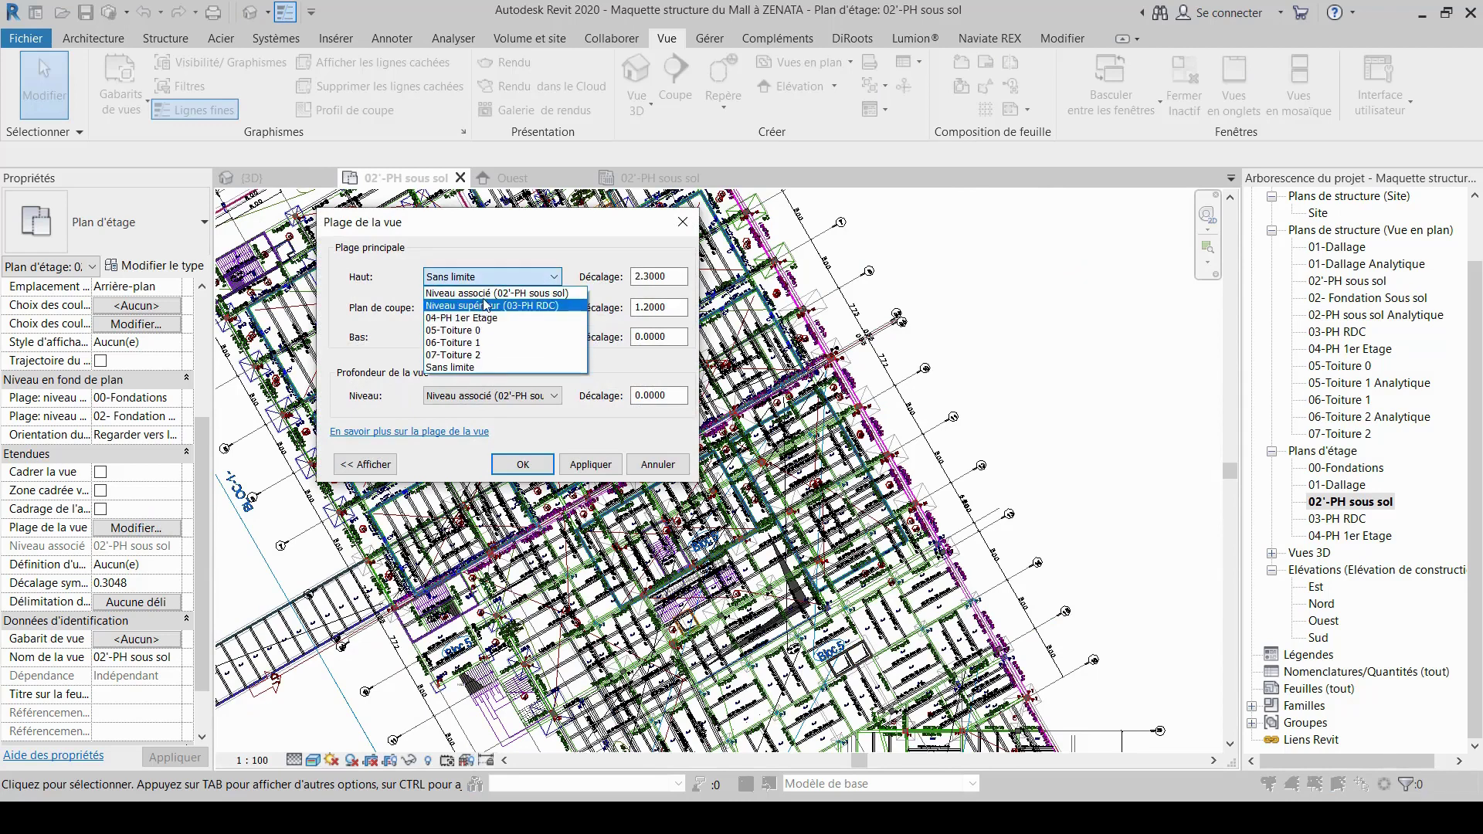
left_click(485, 292)
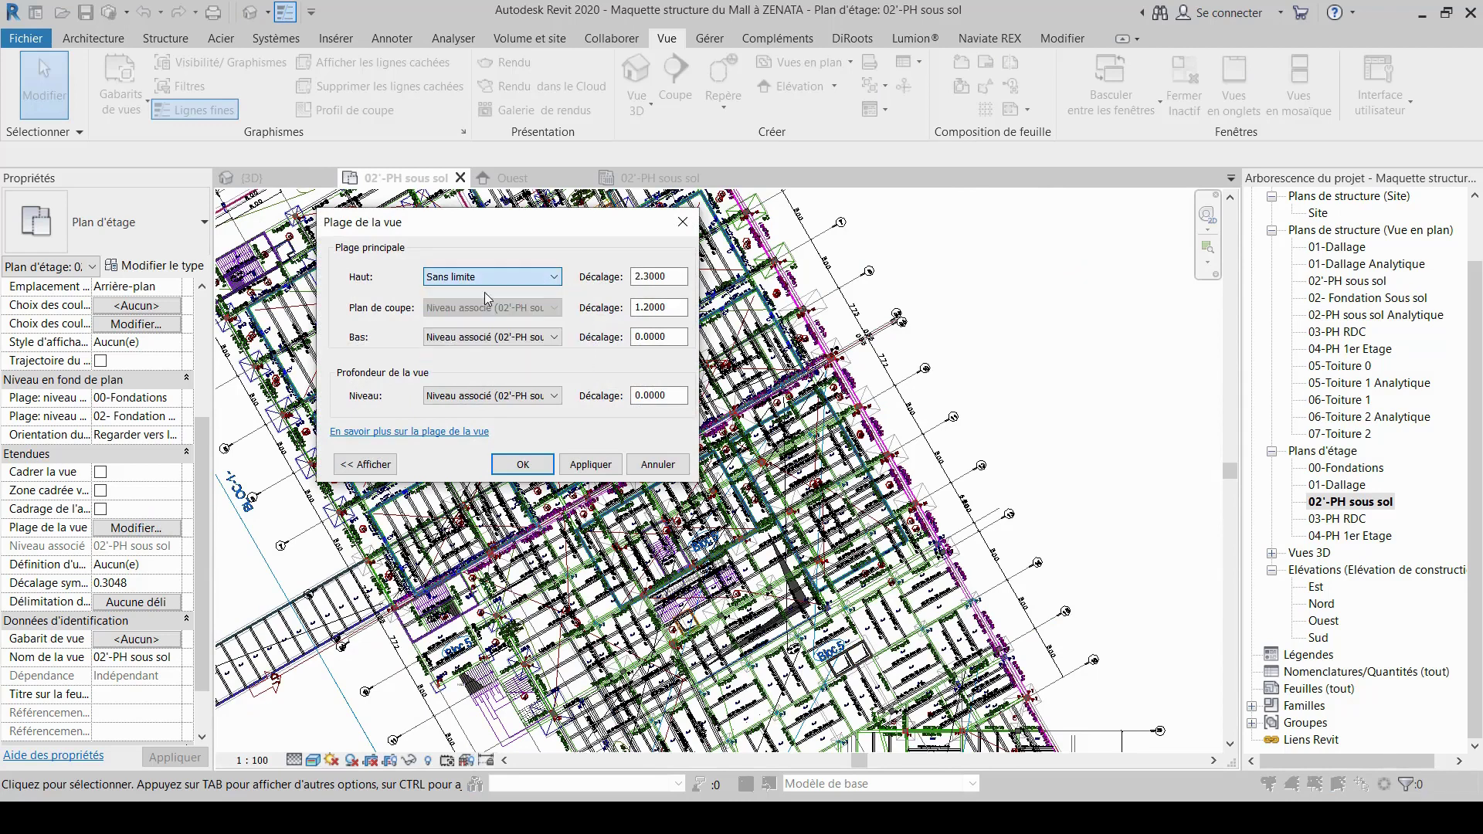
Try 01-Dallage as the view range's bottom level and restore it to Niveau associé (02'-PH sous sol).
left_click(554, 338)
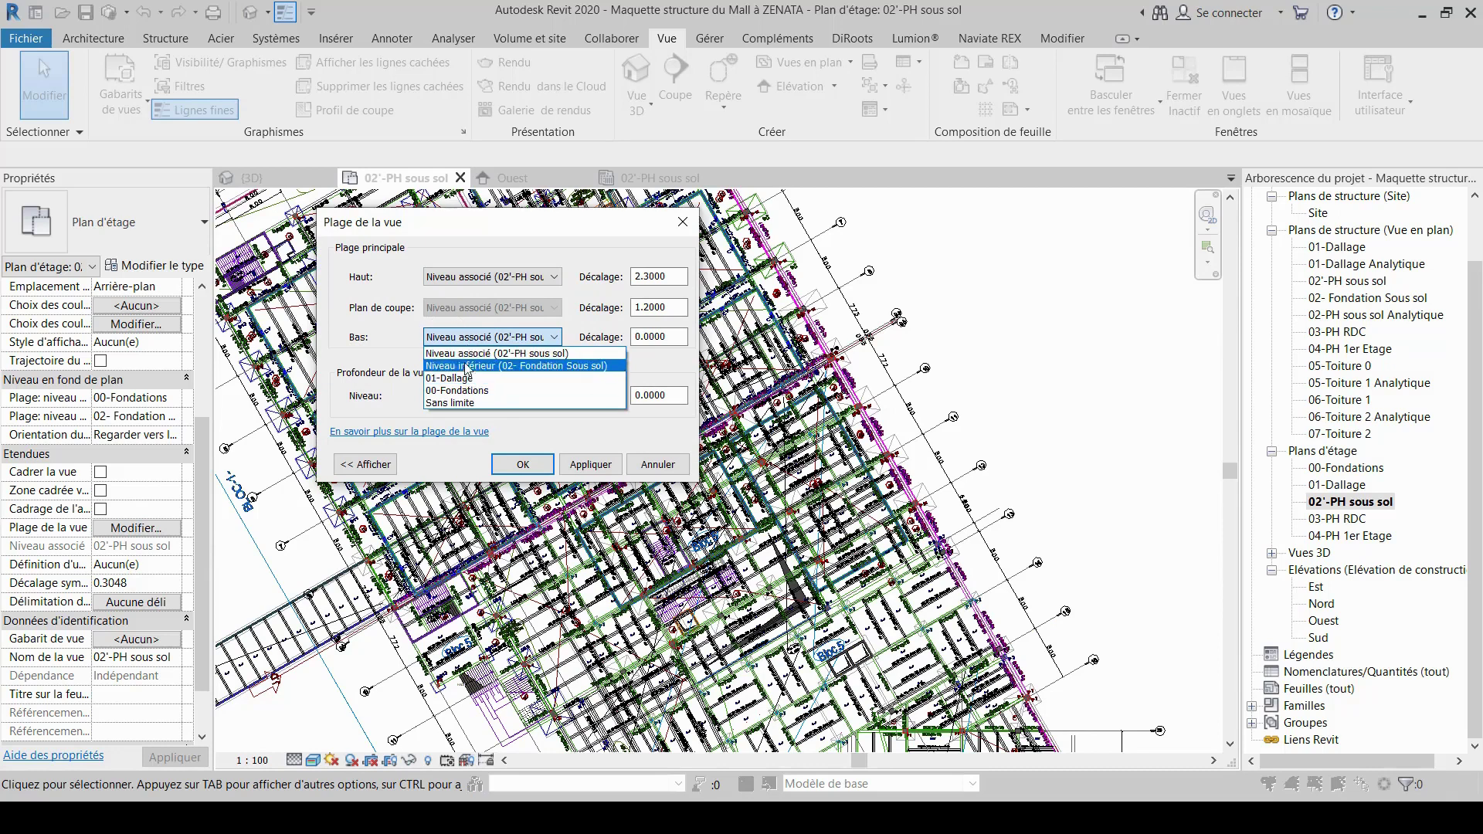
left_click(463, 378)
left_click(522, 463)
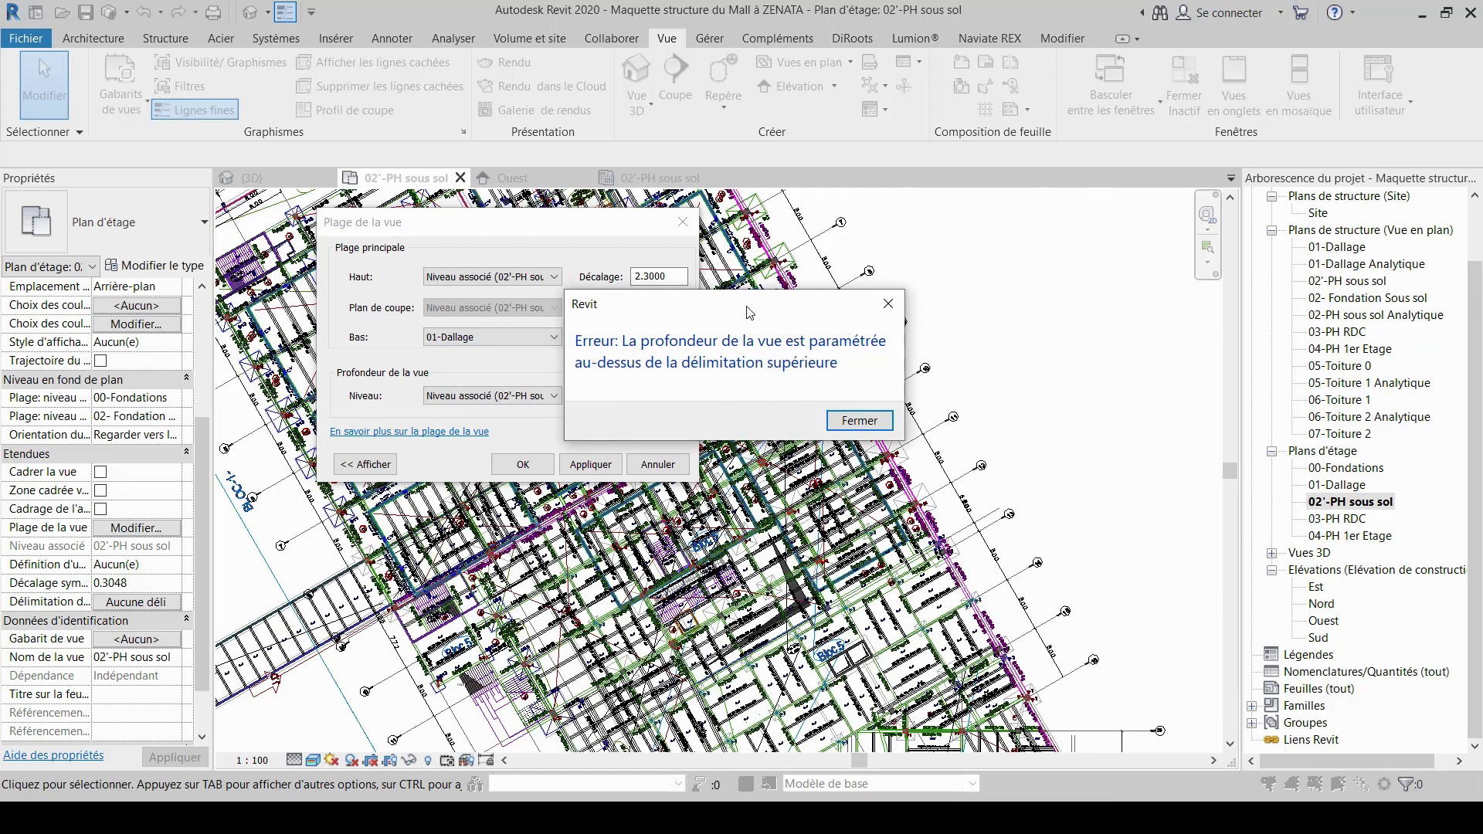
left_click_drag(747, 312, 882, 386)
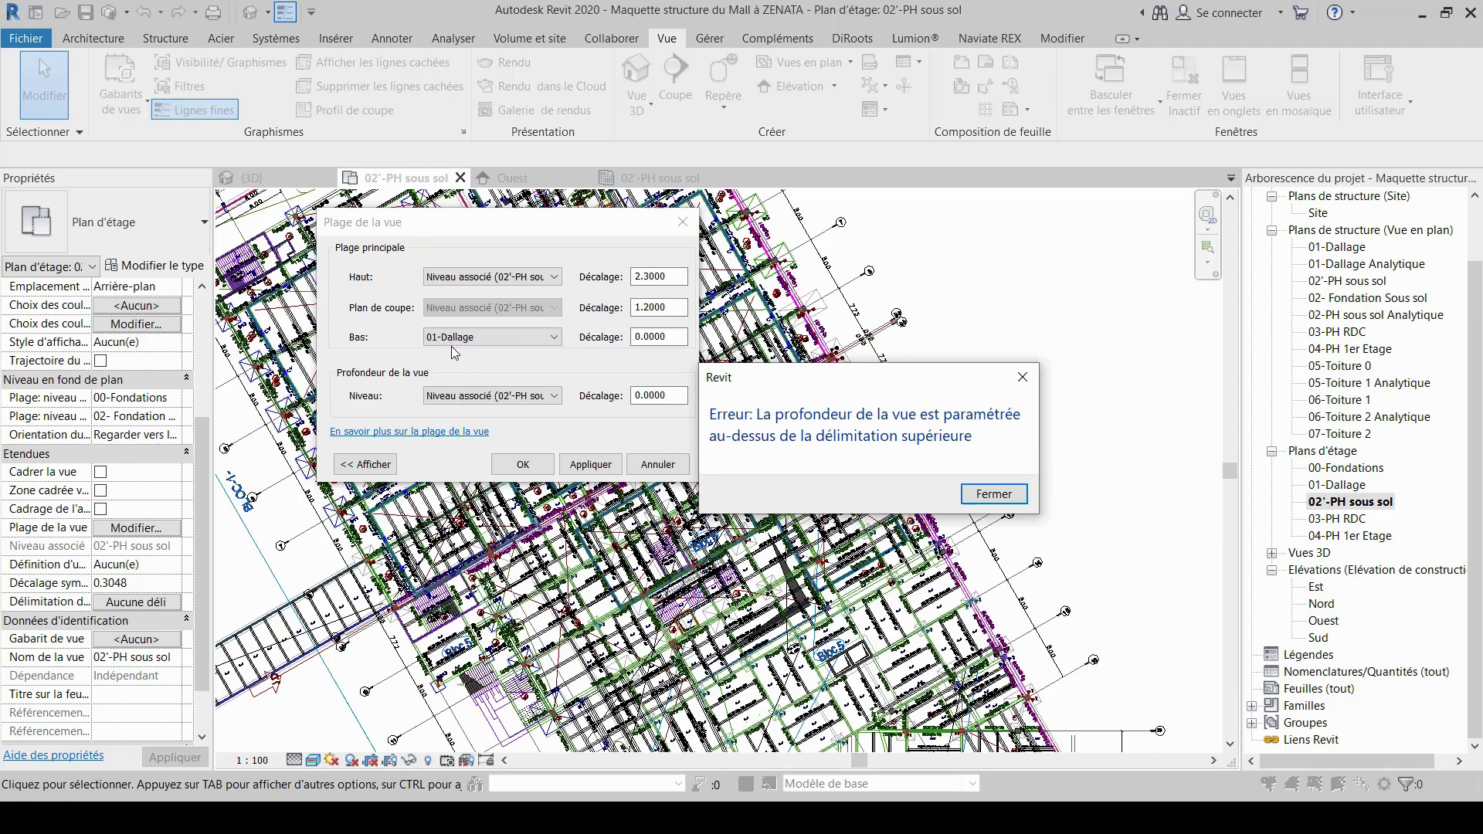
left_click(1022, 377)
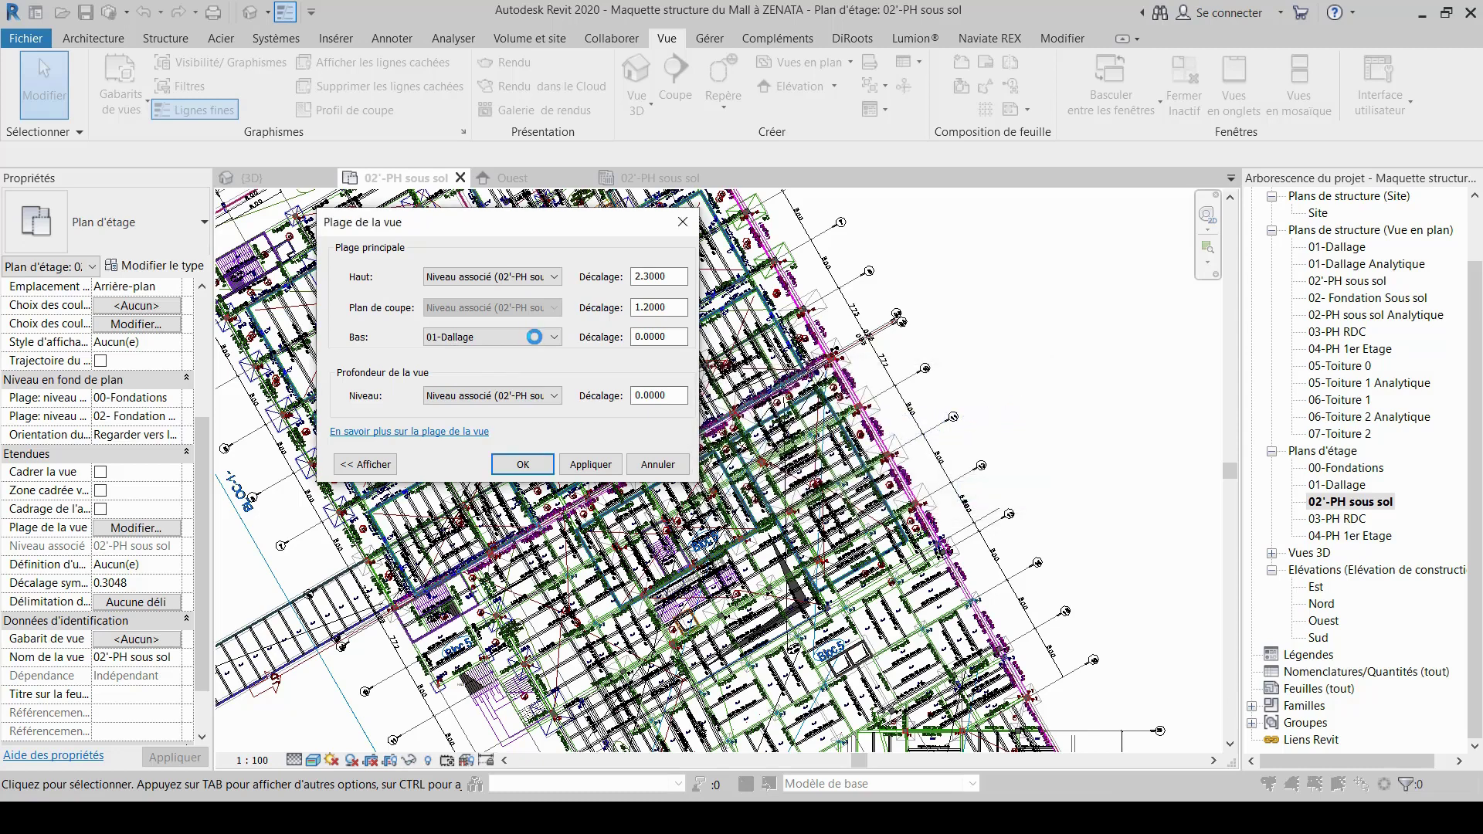
left_click(539, 342)
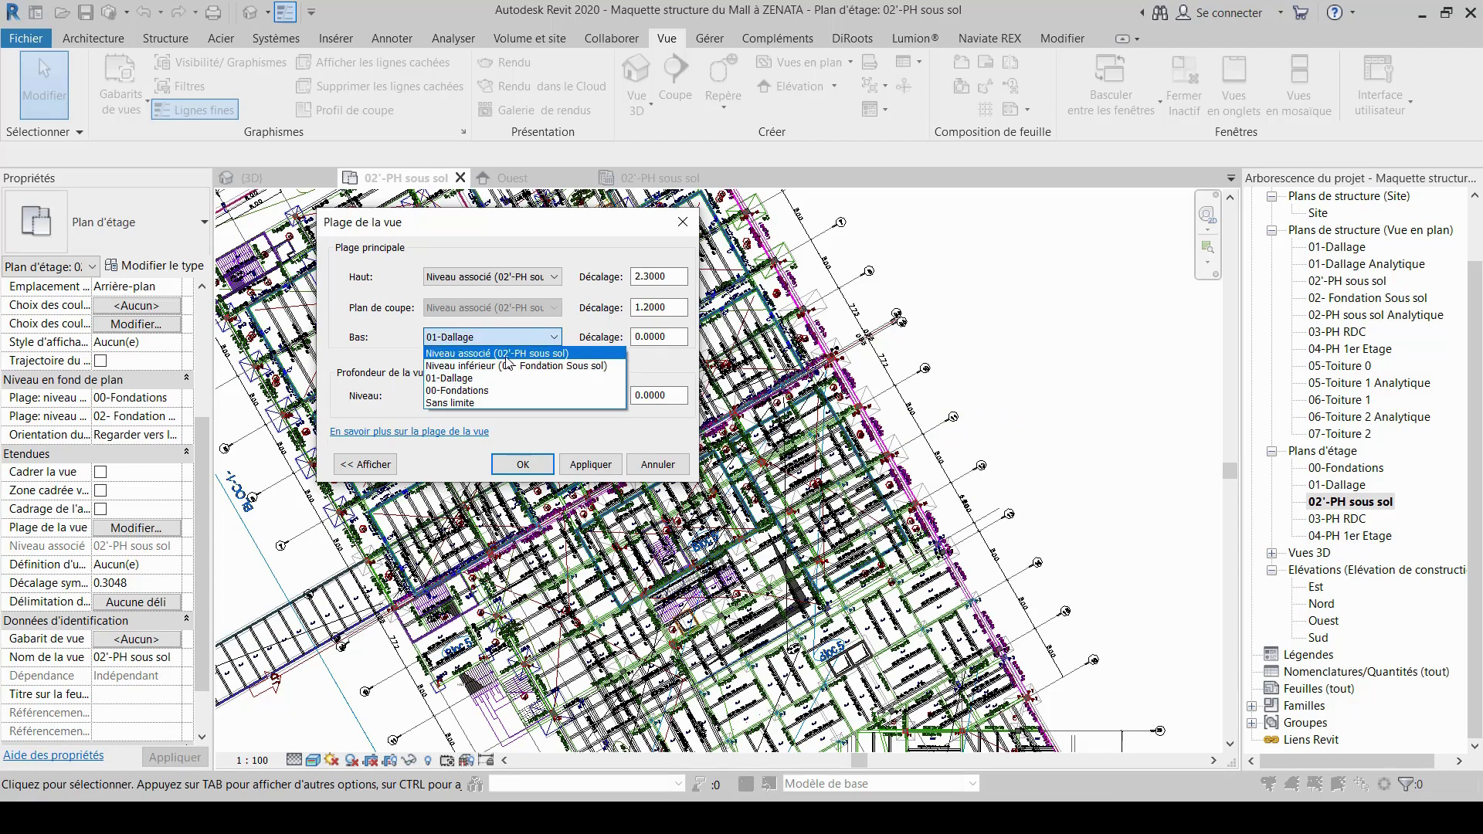
left_click(506, 354)
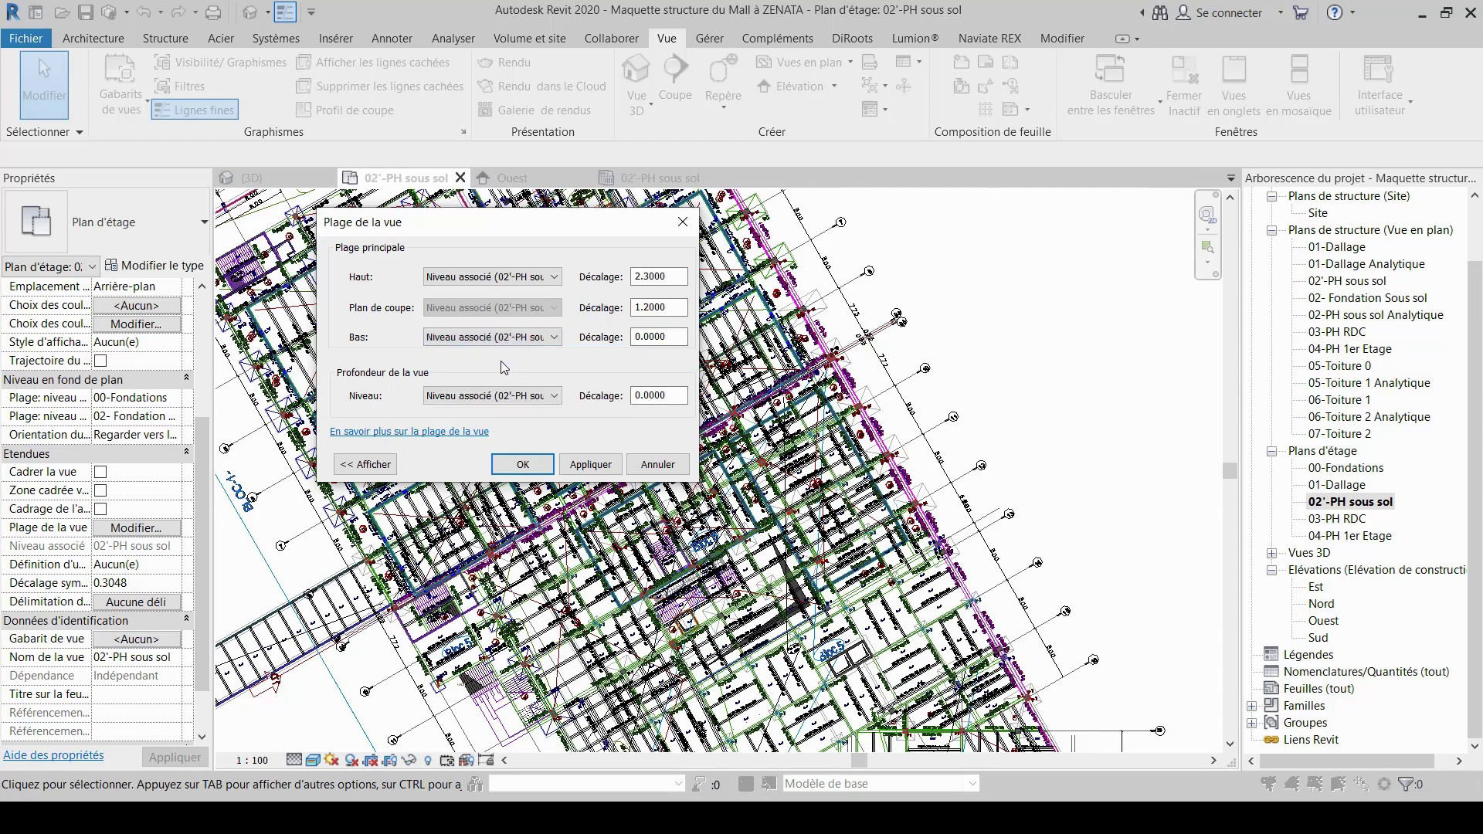
Set the view depth level of the view range to 01-Dallage and confirm the settings.
left_click_drag(400, 204, 523, 196)
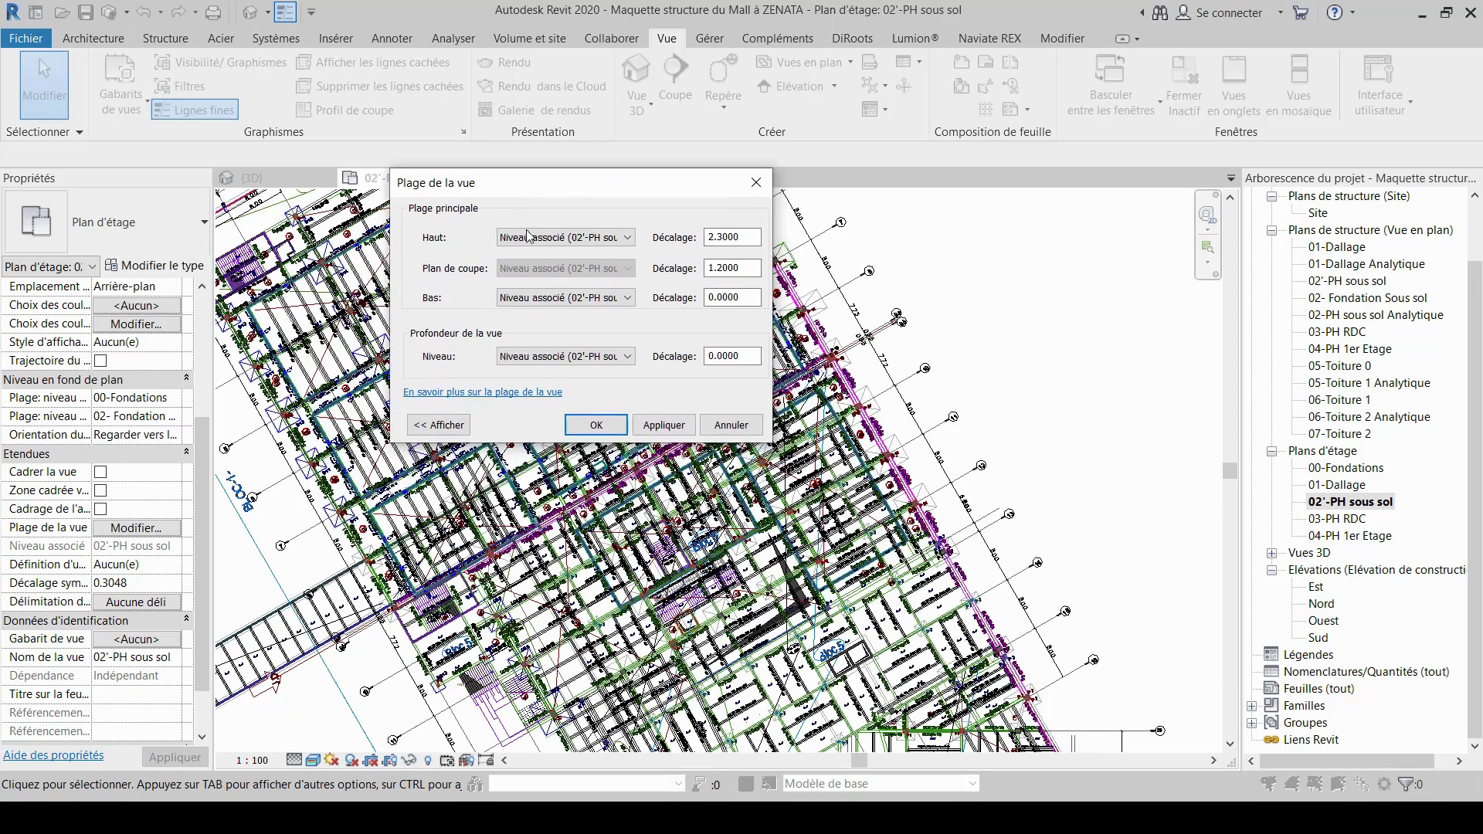
left_click(618, 356)
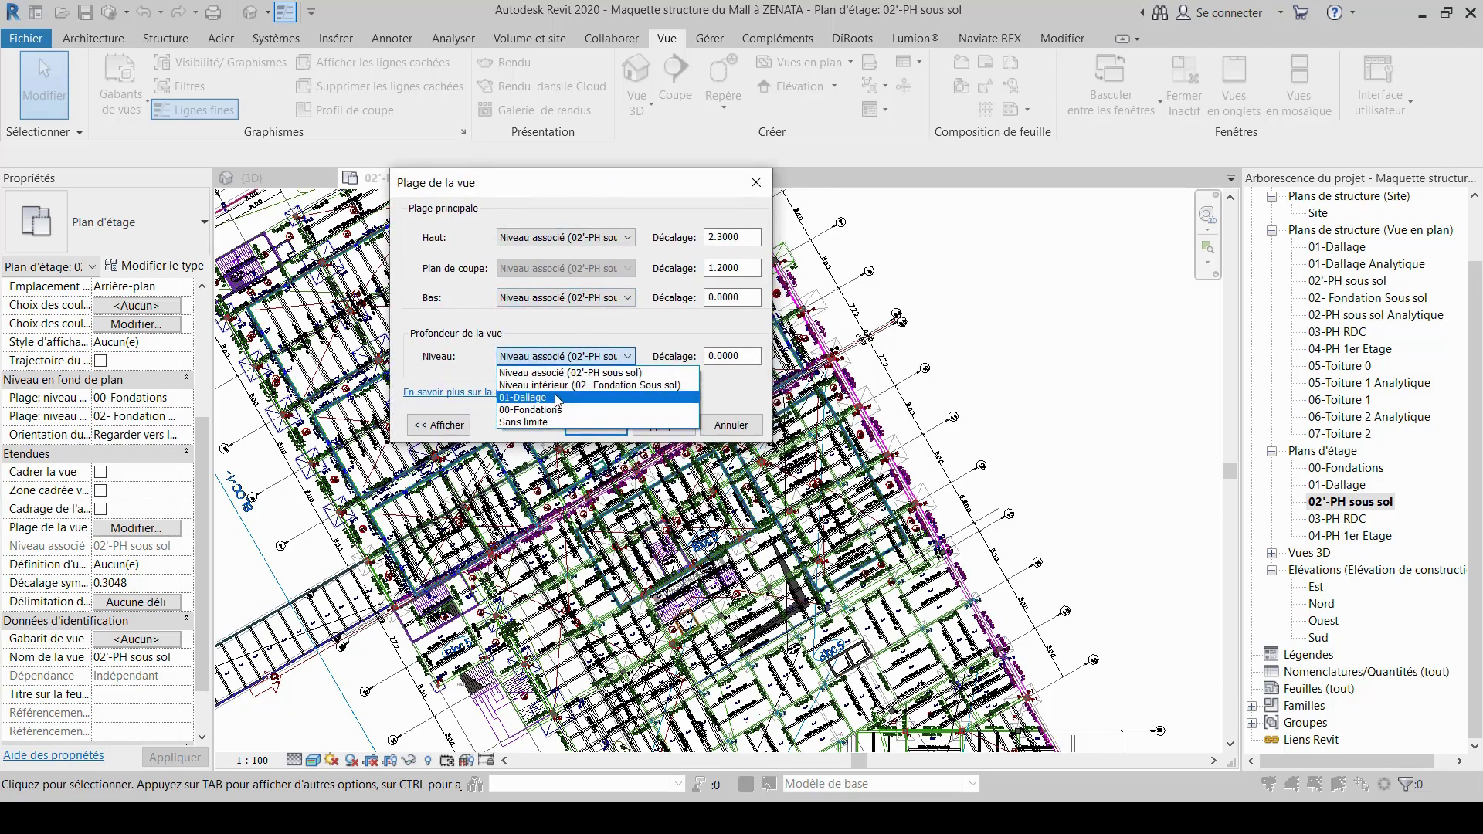
left_click(558, 398)
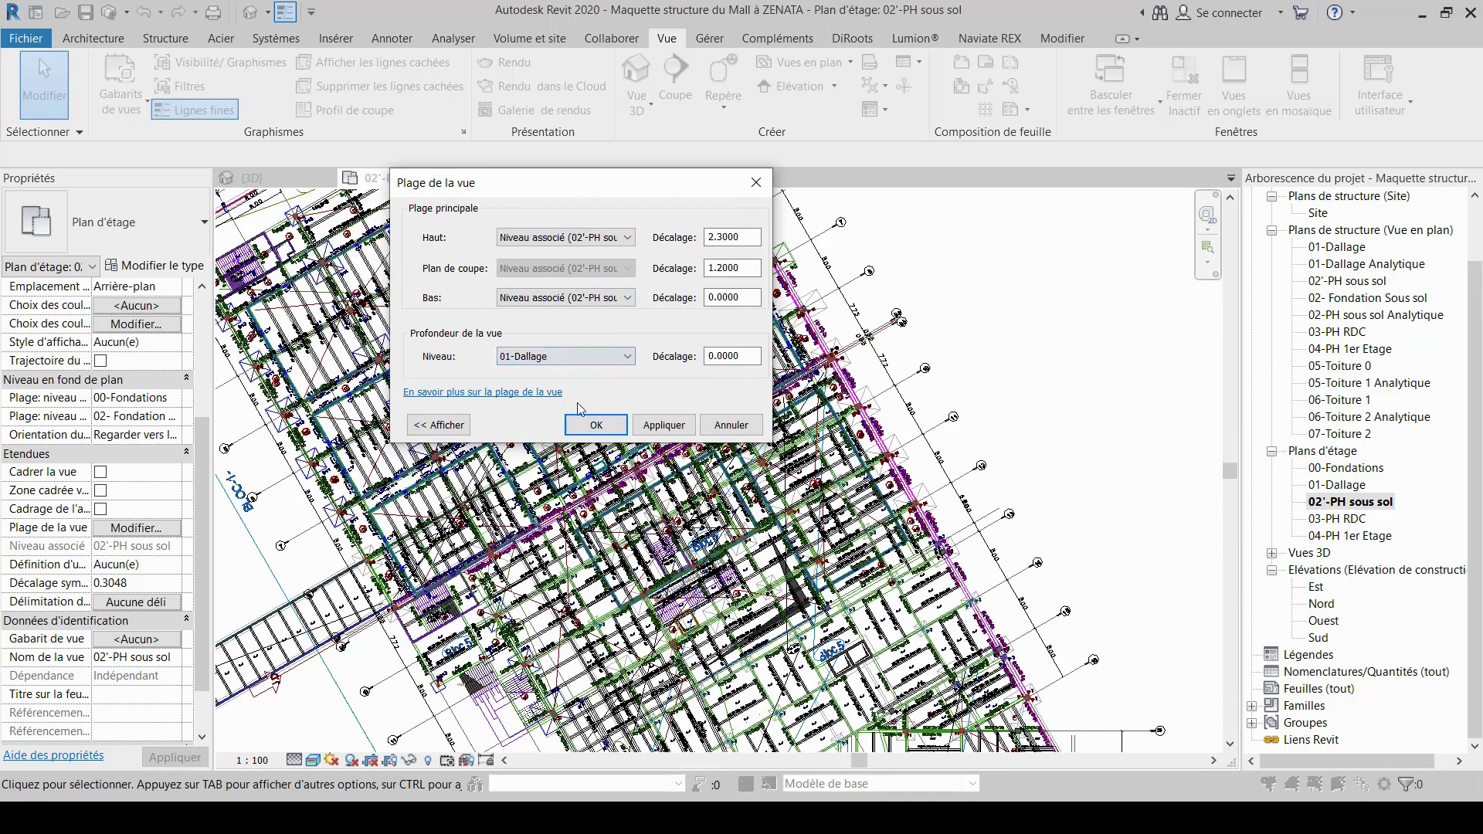
left_click(620, 427)
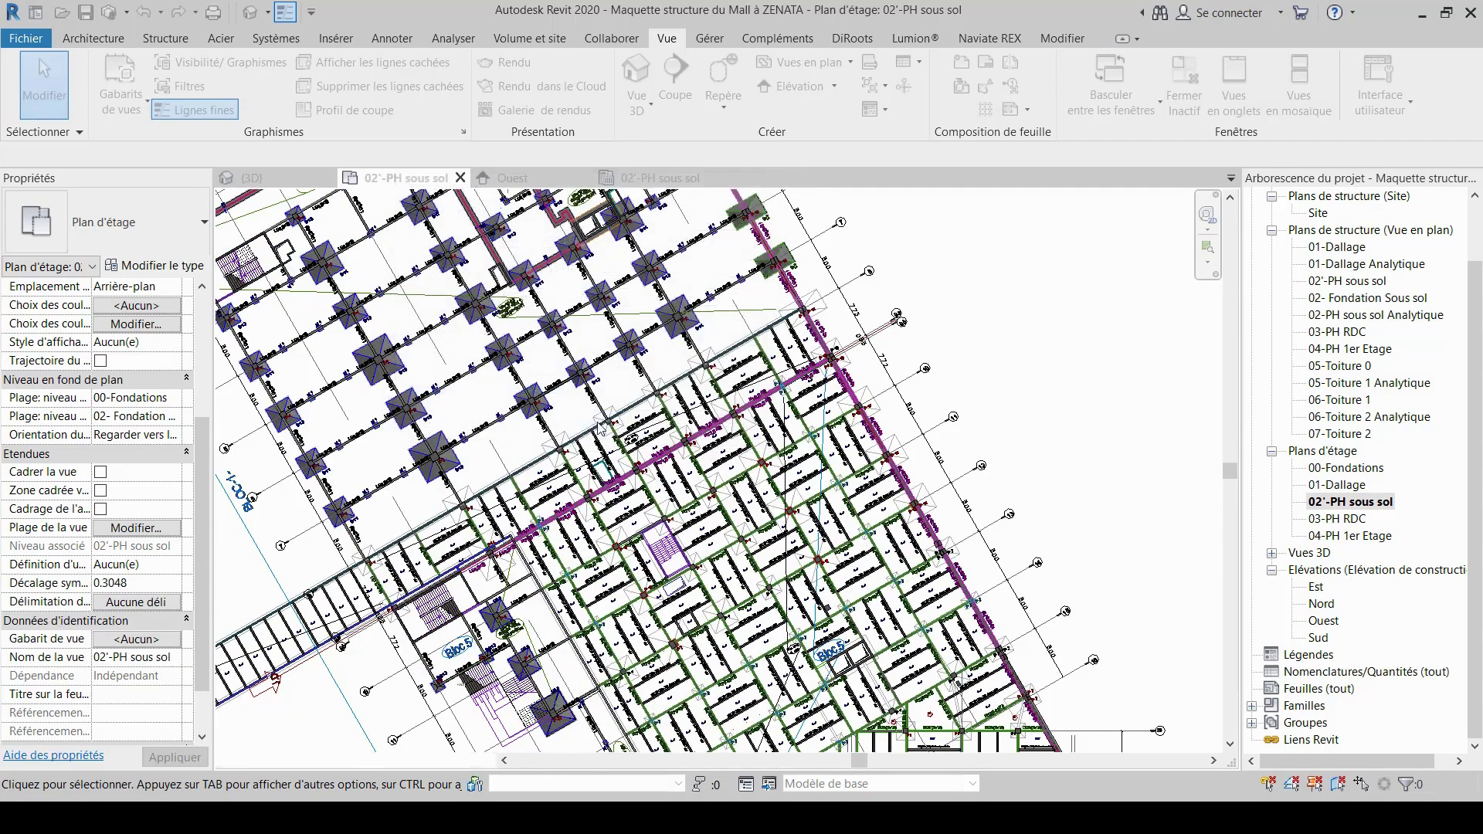
Examine the foundations displayed around Bloc 5 and Bloc 15 and the footings beneath columns P1, P2 and P3.
scroll(571, 433, "down", 2)
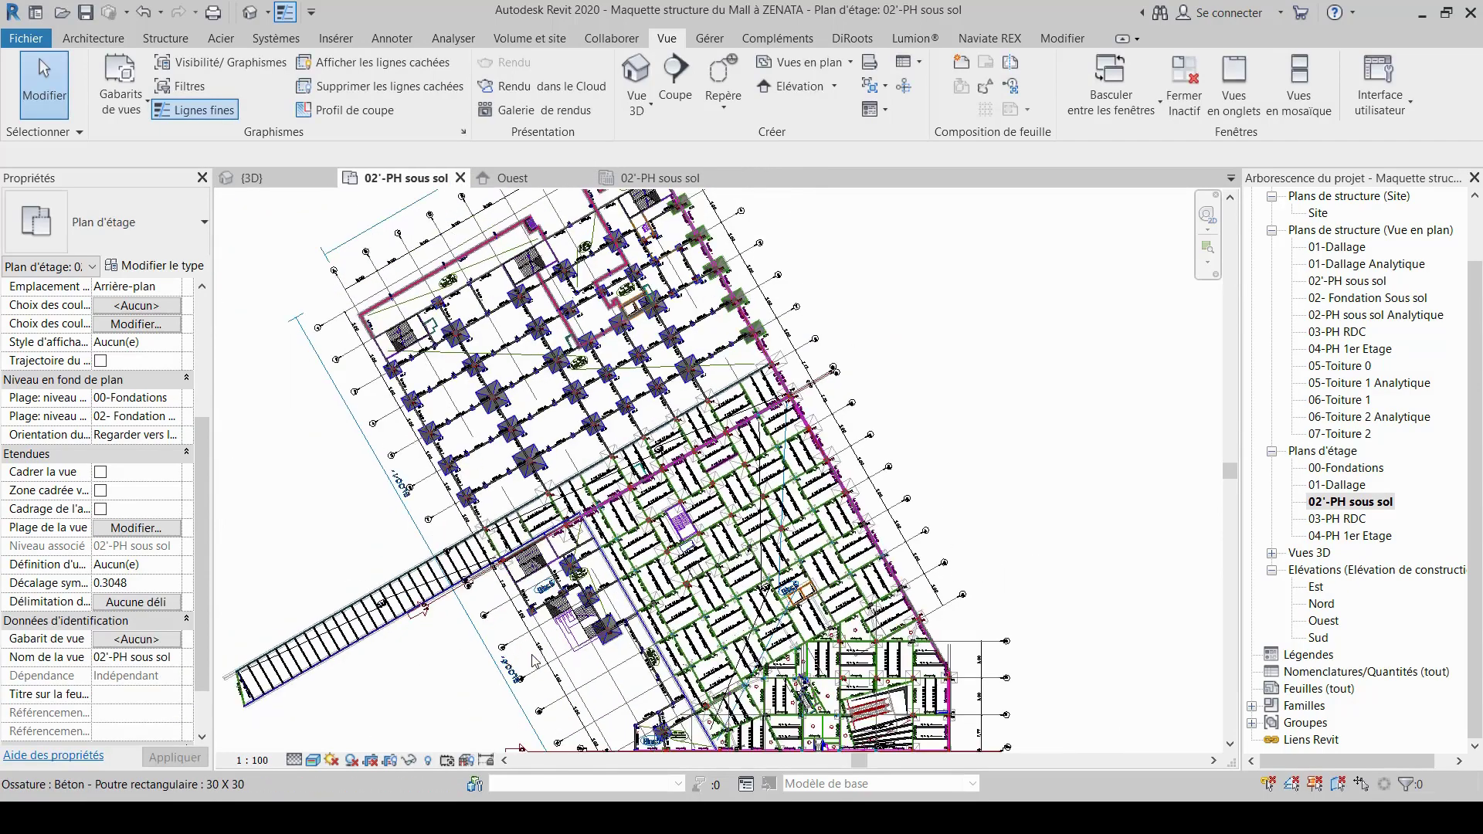
scroll(502, 544, "down", 1)
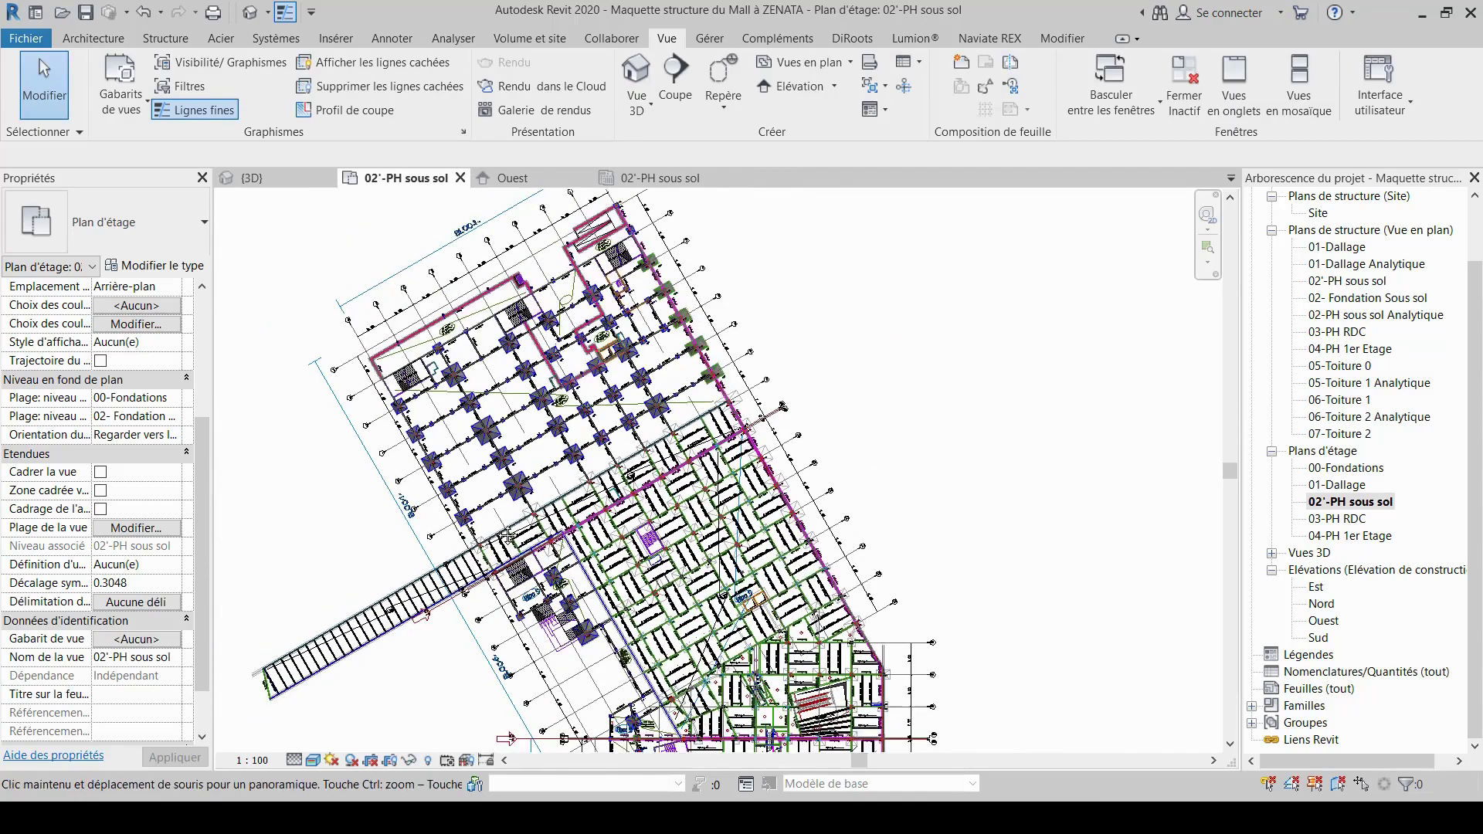
scroll(550, 312, "down", 1)
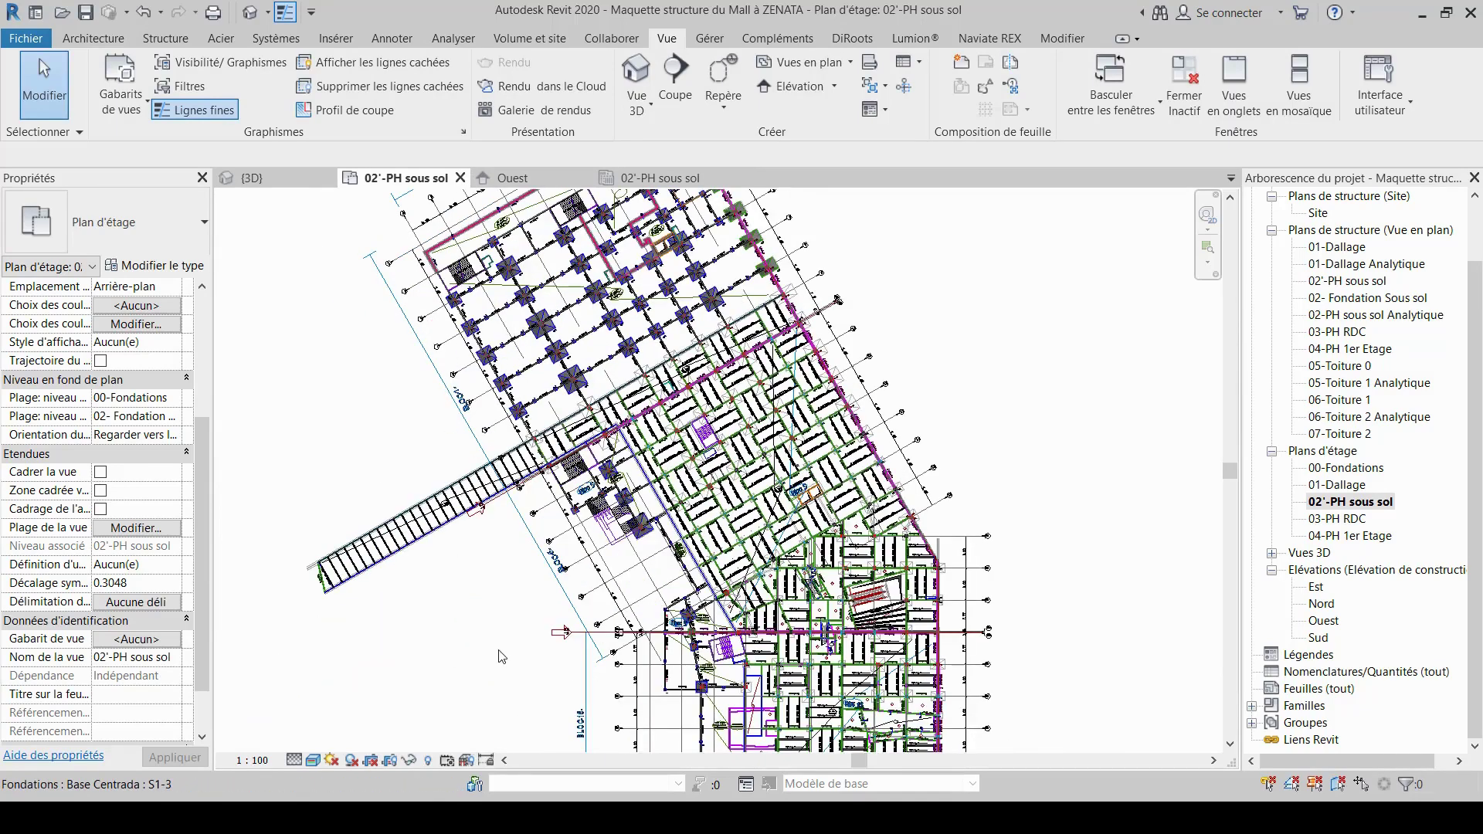
middle_click_drag(505, 646, 489, 559)
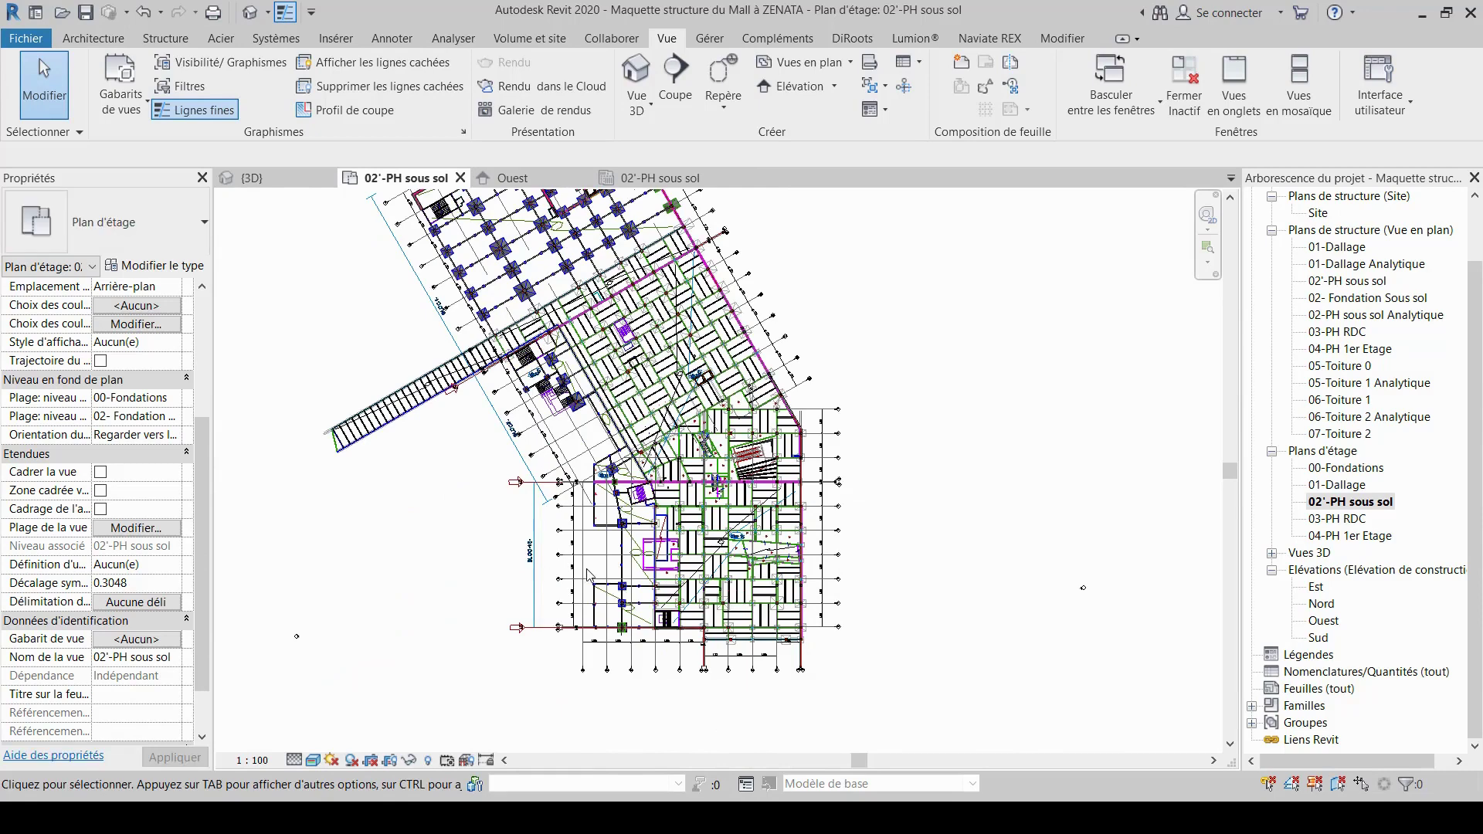
scroll(622, 589, "up", 1)
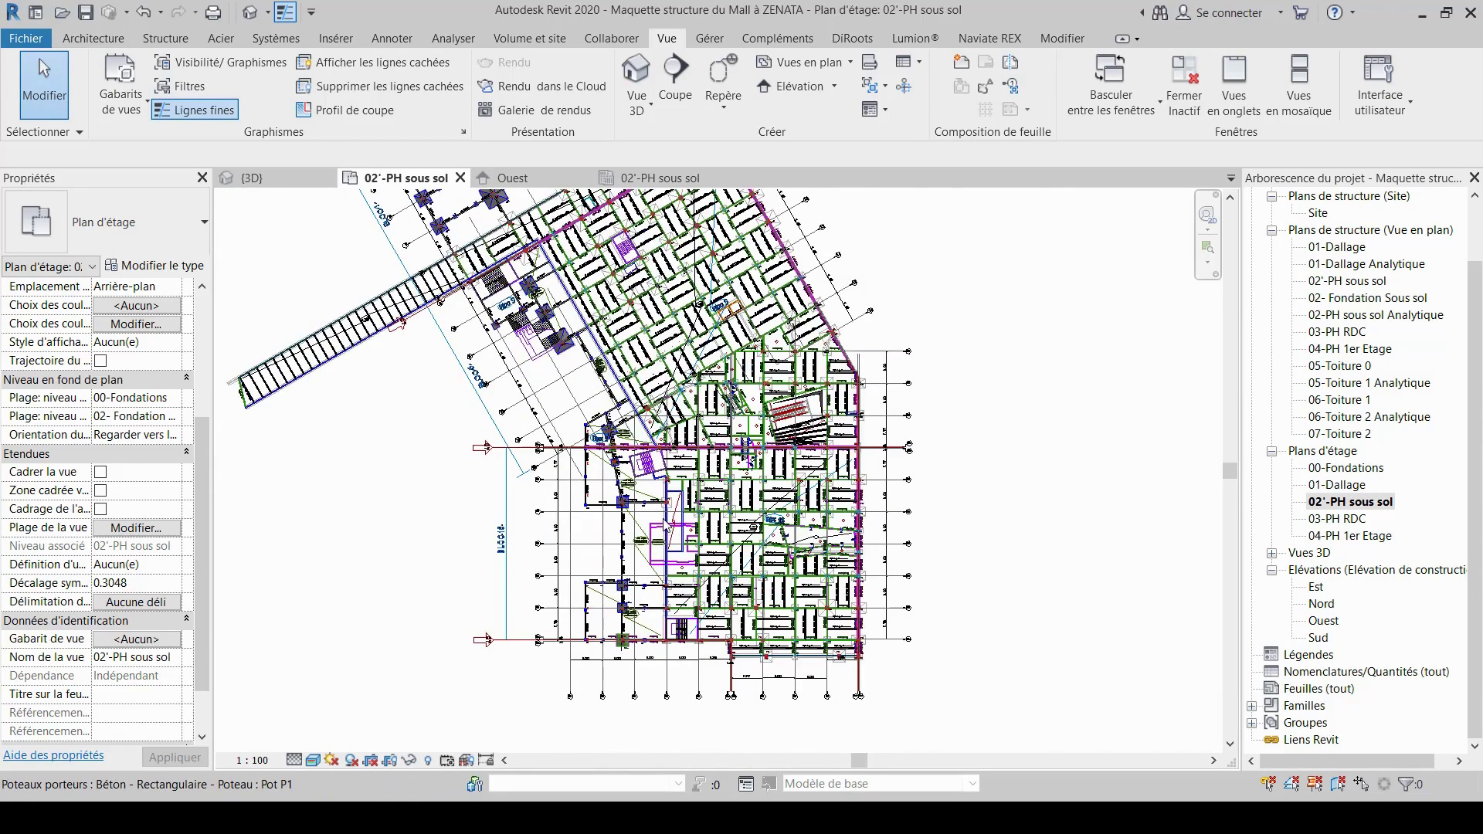
scroll(668, 522, "up", 2)
scroll(667, 523, "up", 2)
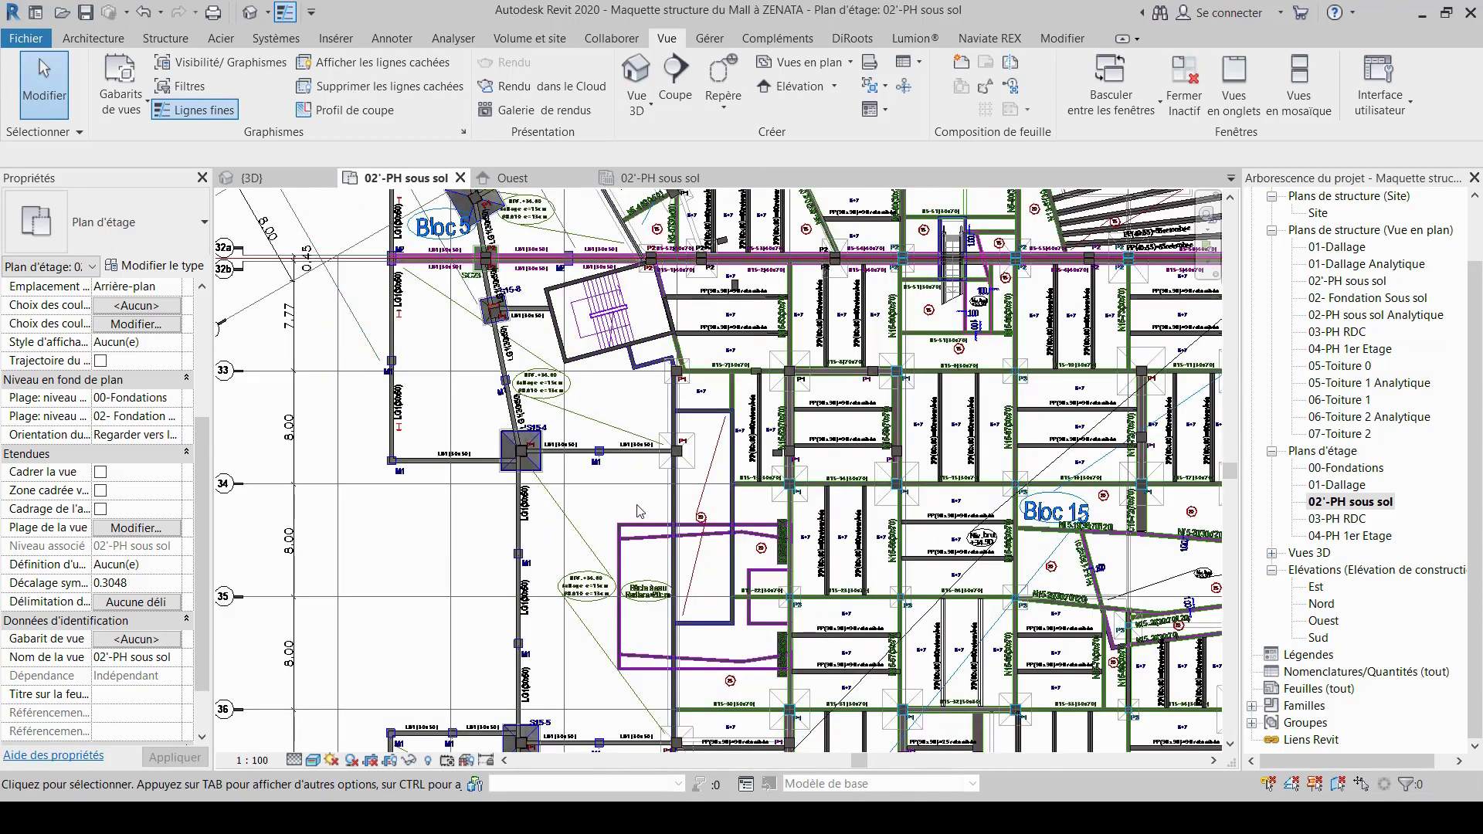
middle_click_drag(638, 510, 596, 435)
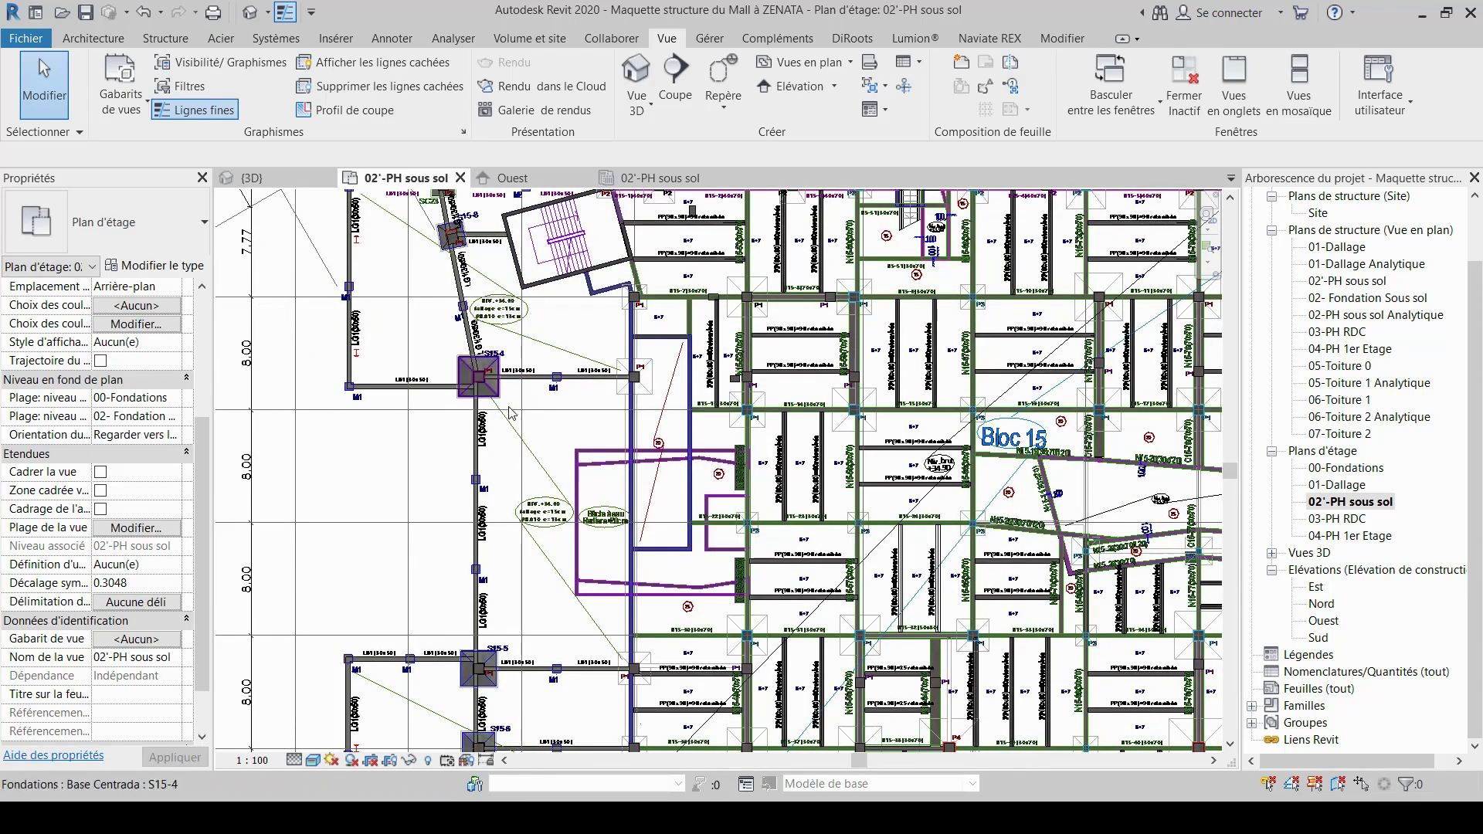
scroll(482, 454, "down", 2)
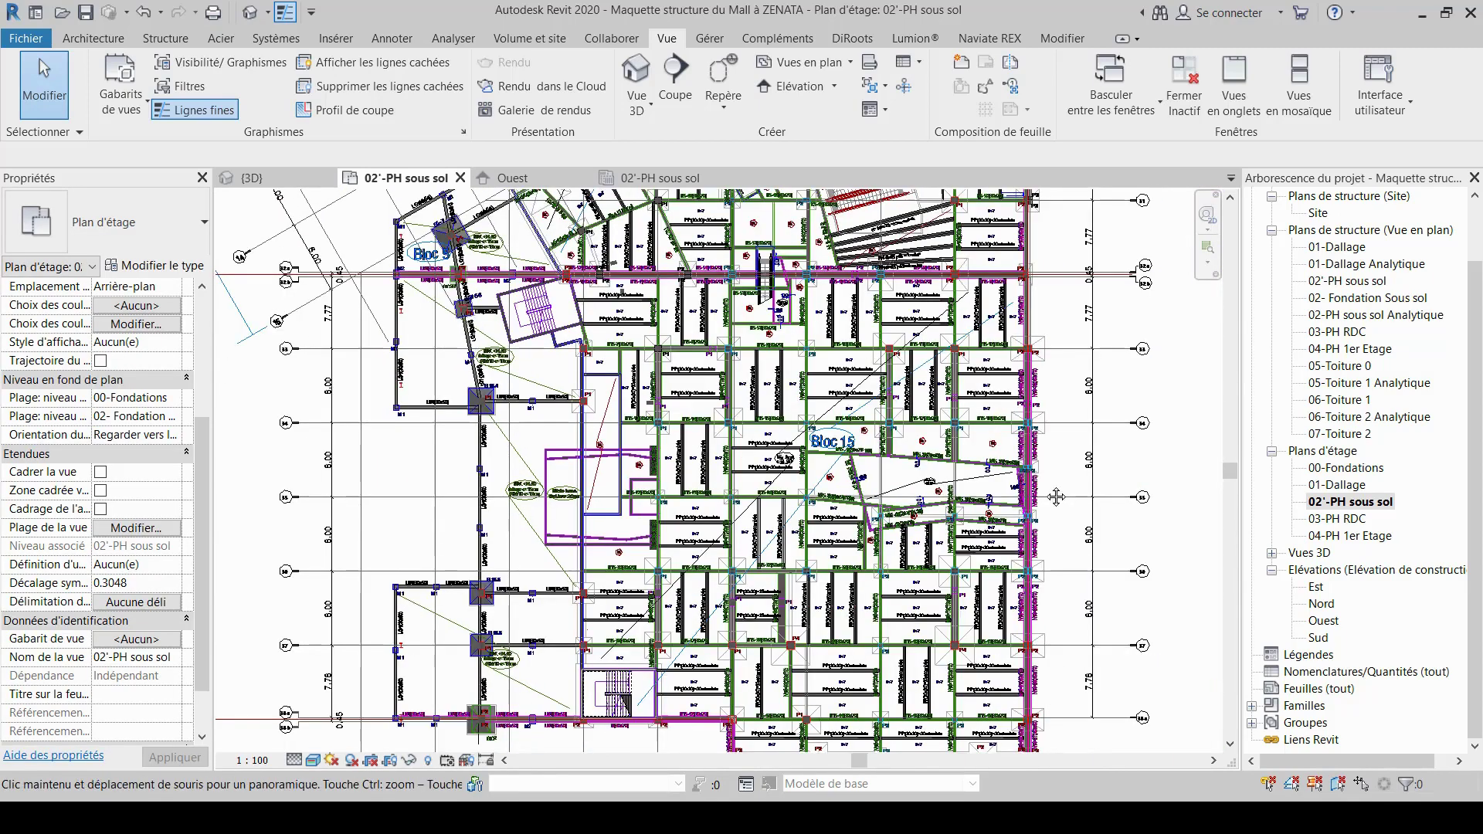
middle_click_drag(1056, 496, 947, 498)
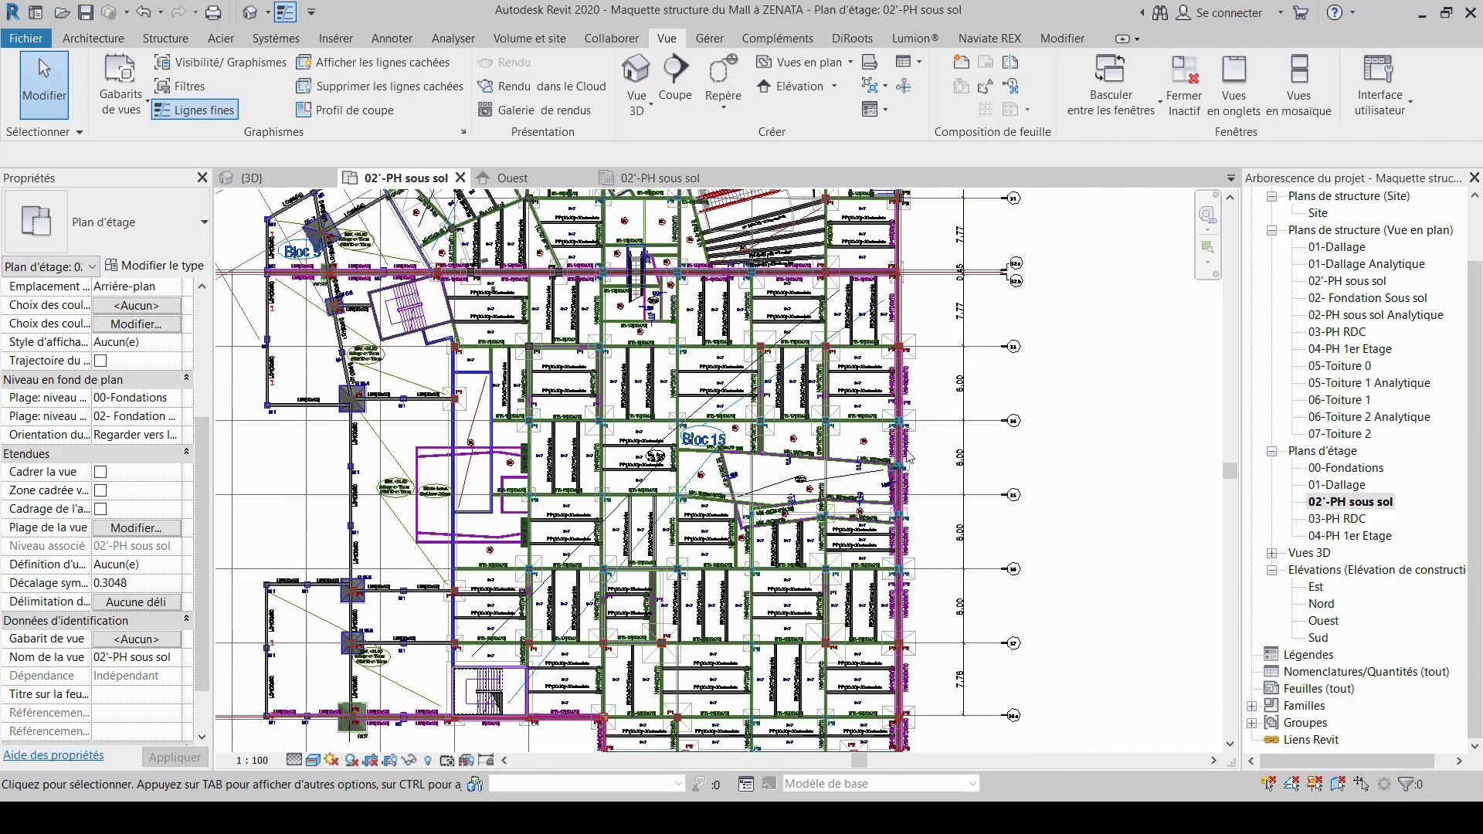
scroll(910, 433, "up", 5)
scroll(910, 432, "up", 4)
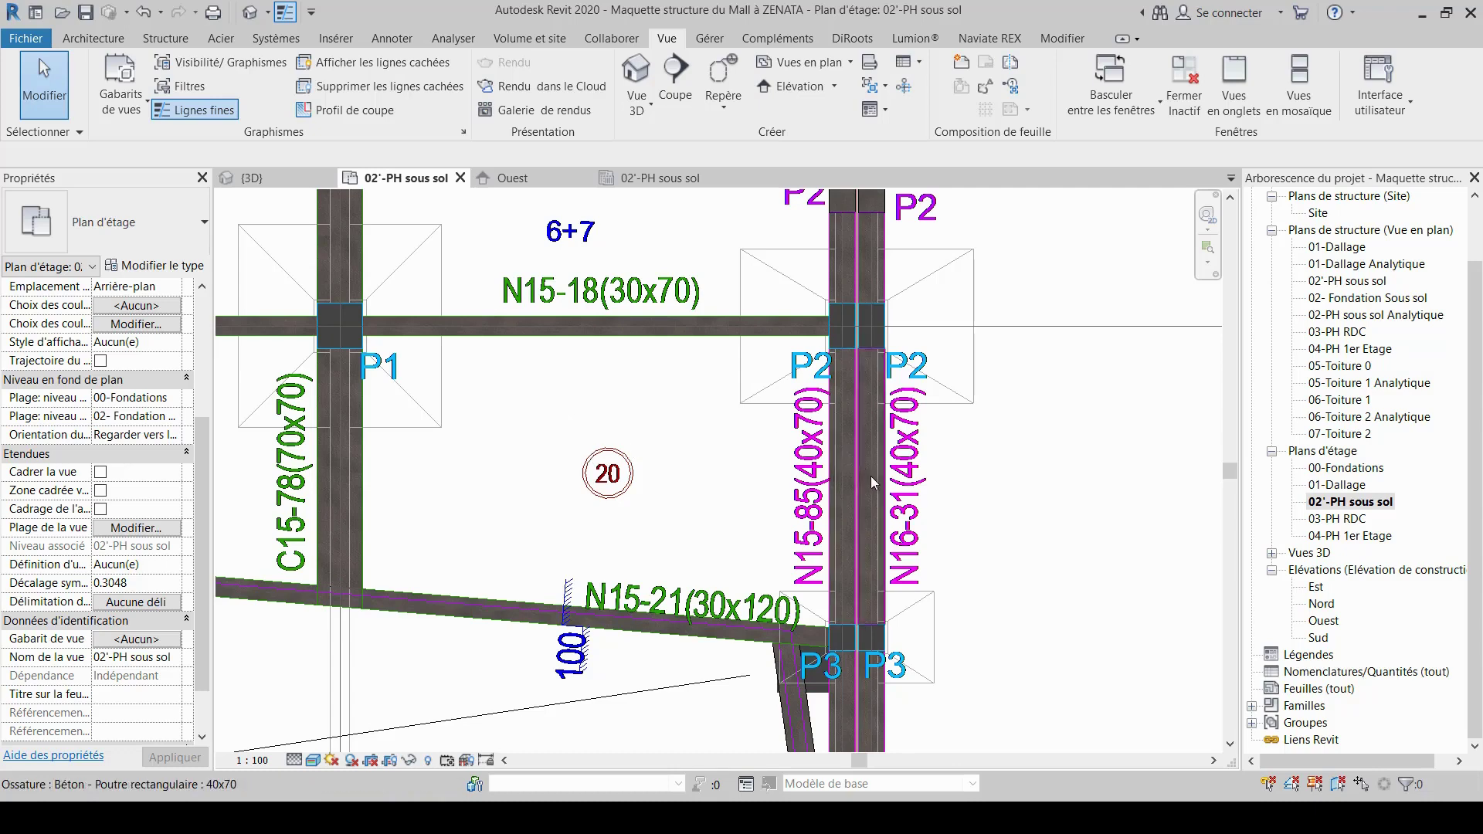
Switch to the 02'-PH sous sol structural plan and set its underlay base level to 00-Fondations.
key("ctrl+Tab")
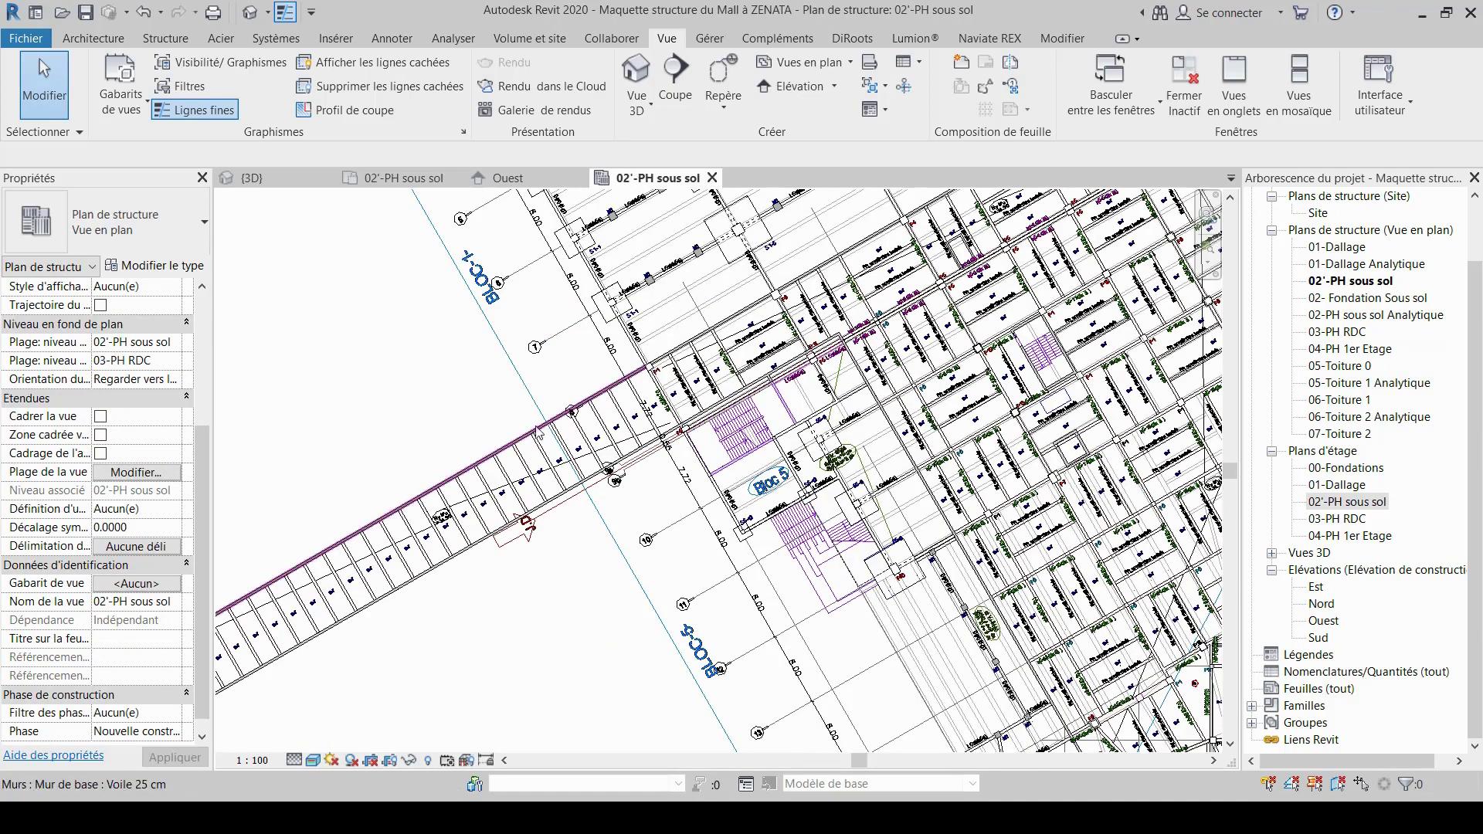
scroll(536, 433, "up", 2)
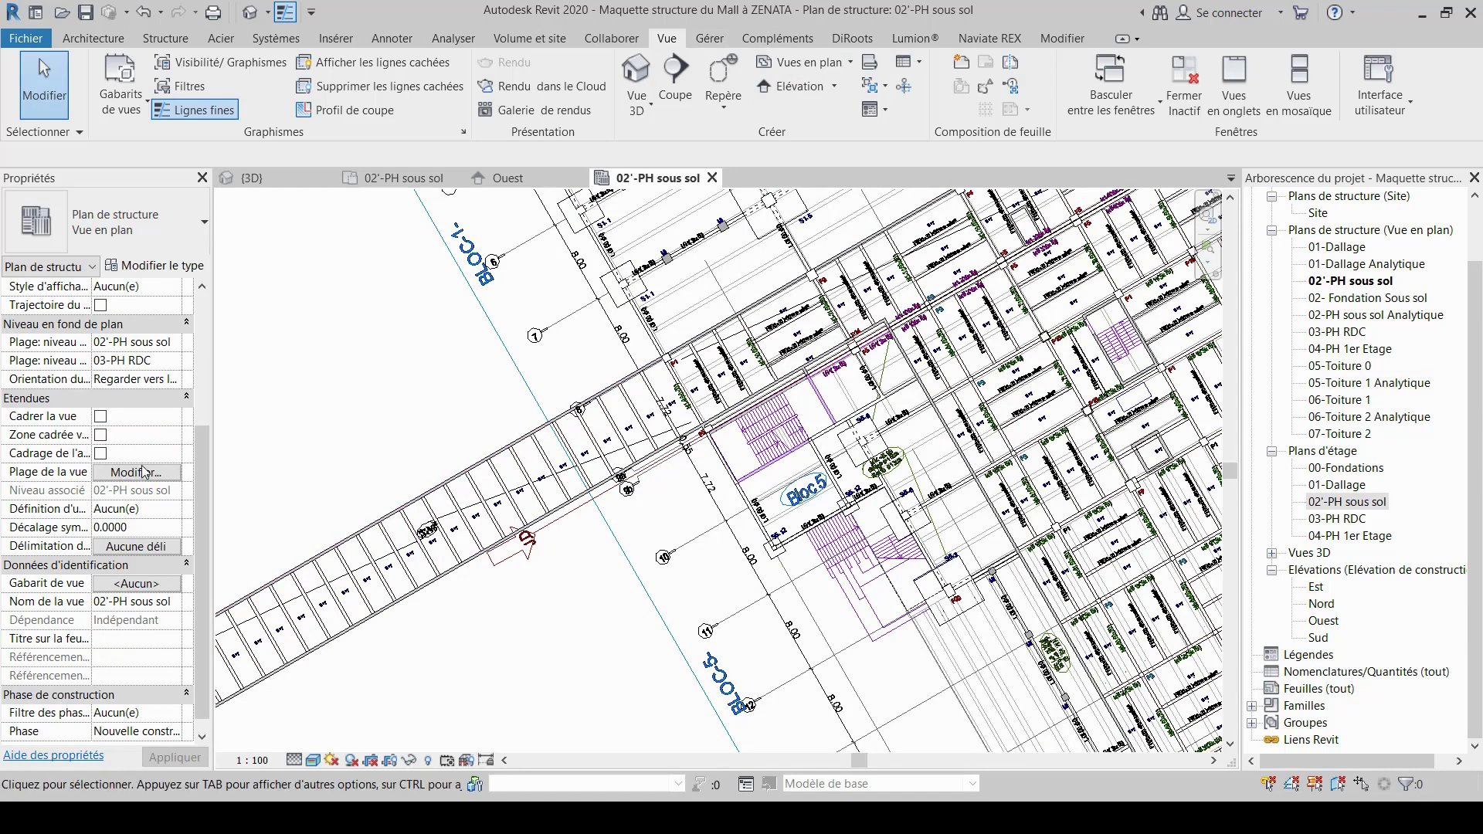
scroll(115, 594, "down", 1)
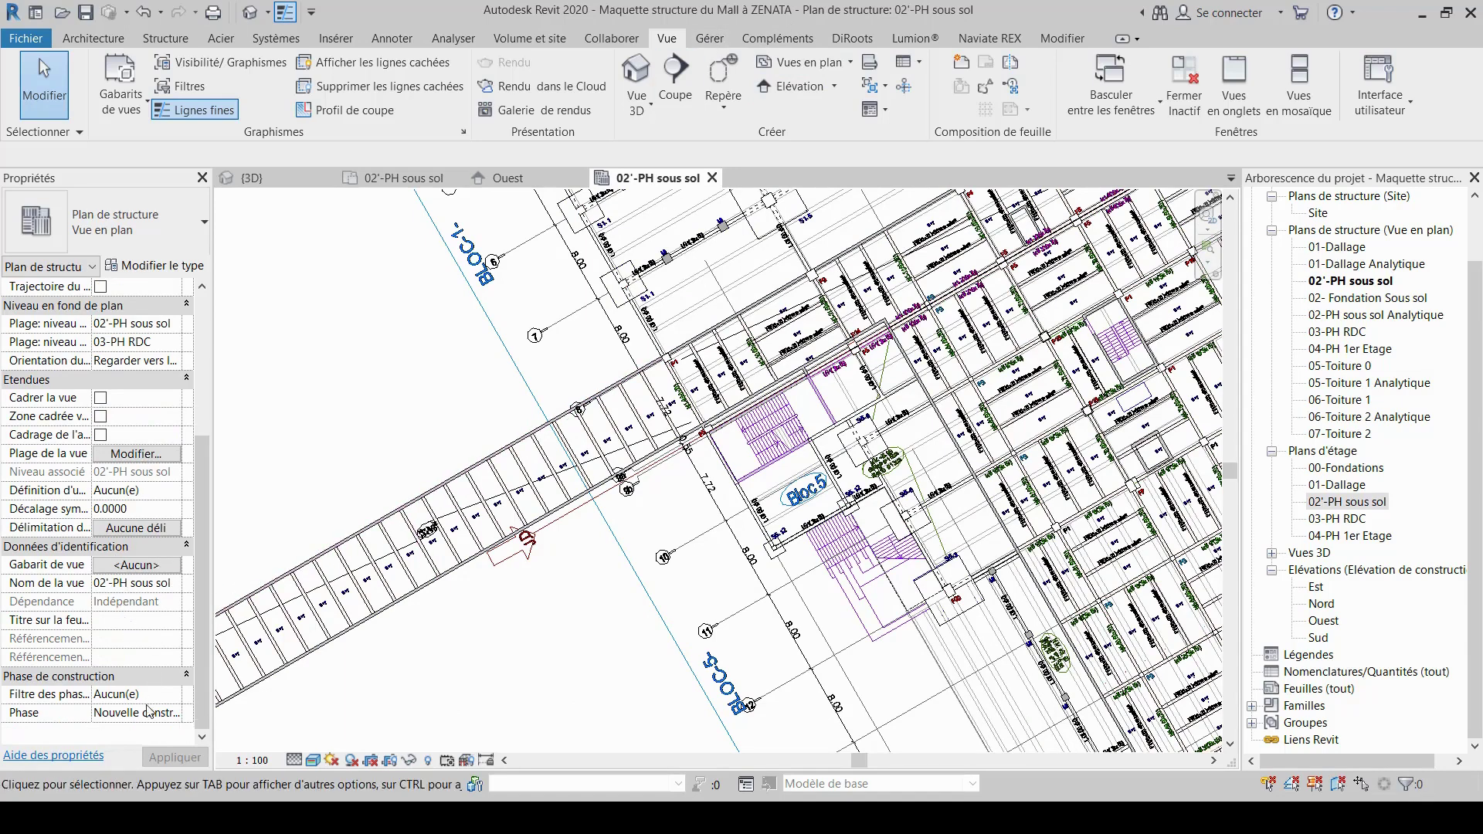
scroll(143, 538, "up", 3)
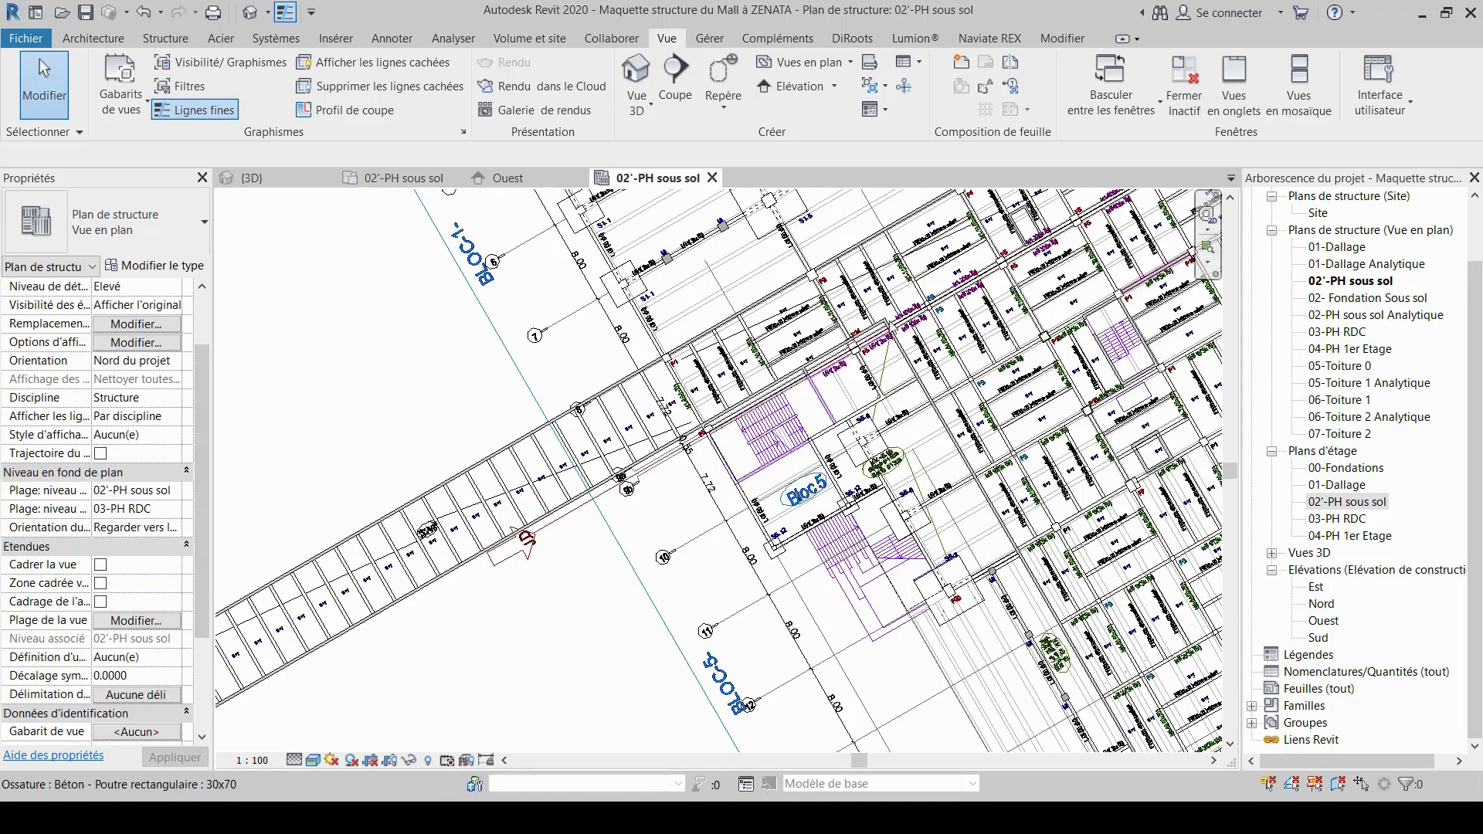
scroll(127, 463, "up", 2)
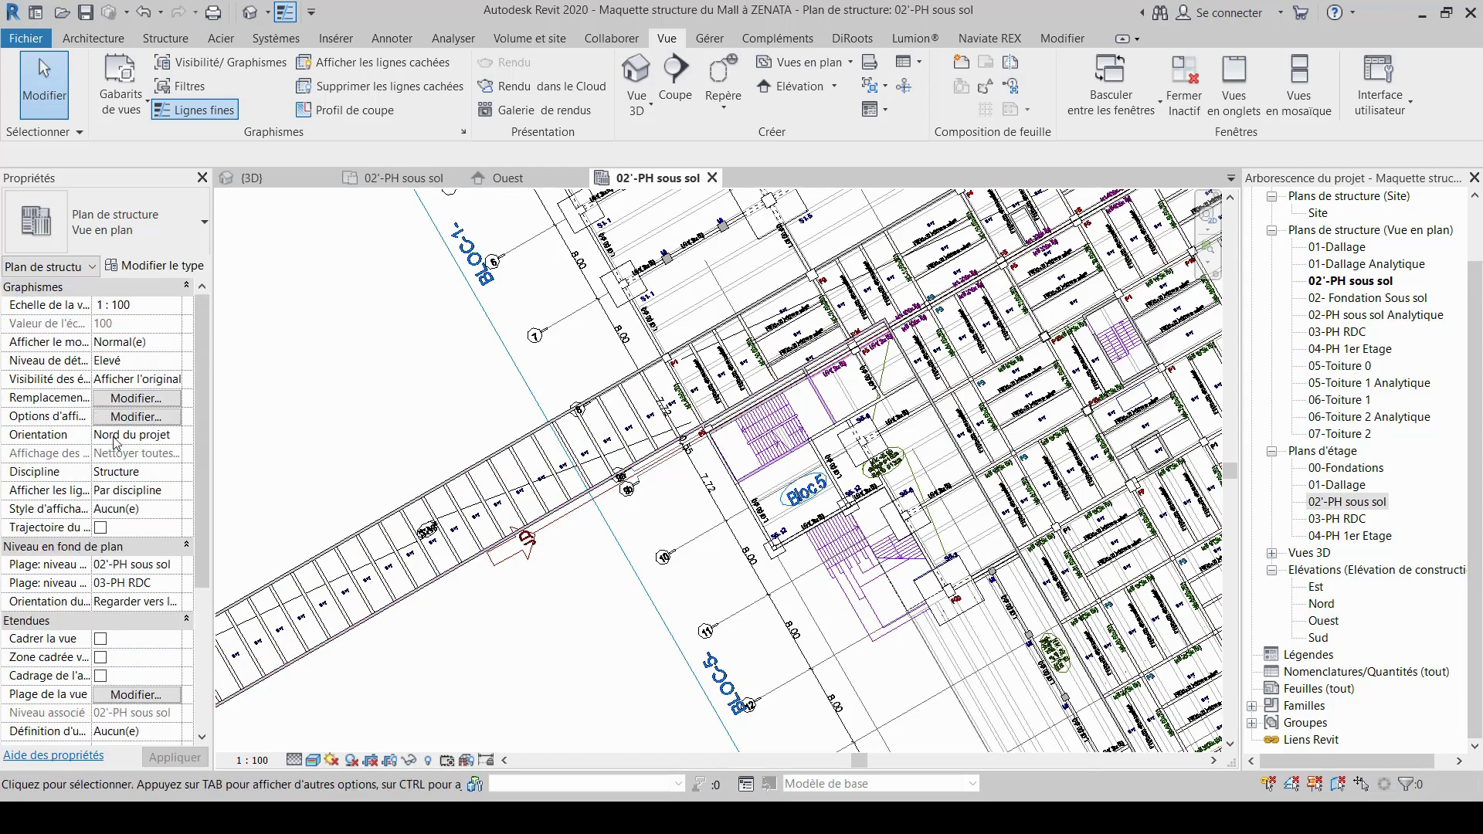
scroll(154, 509, "down", 1)
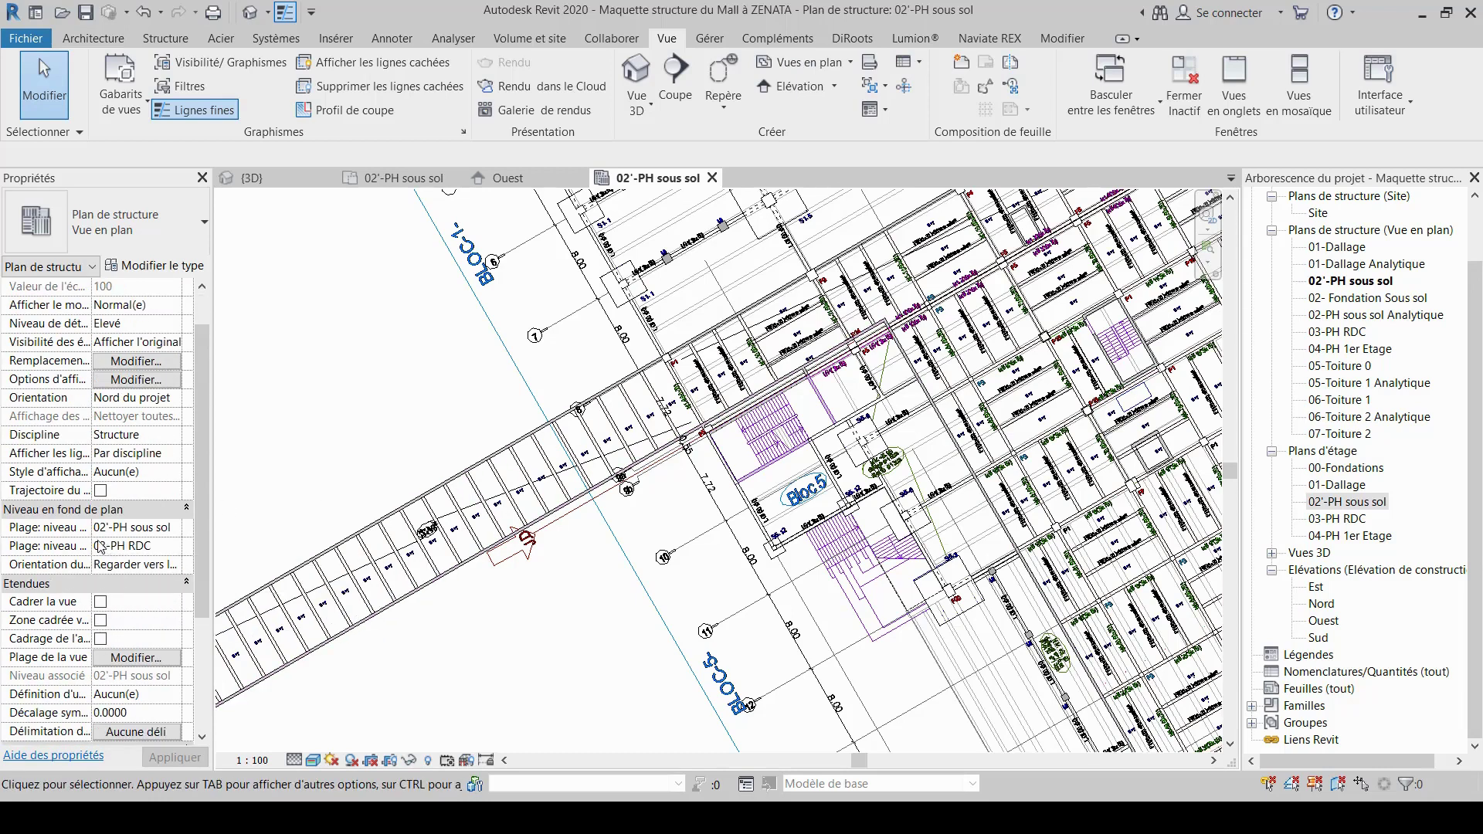
left_click(175, 528)
left_click(135, 557)
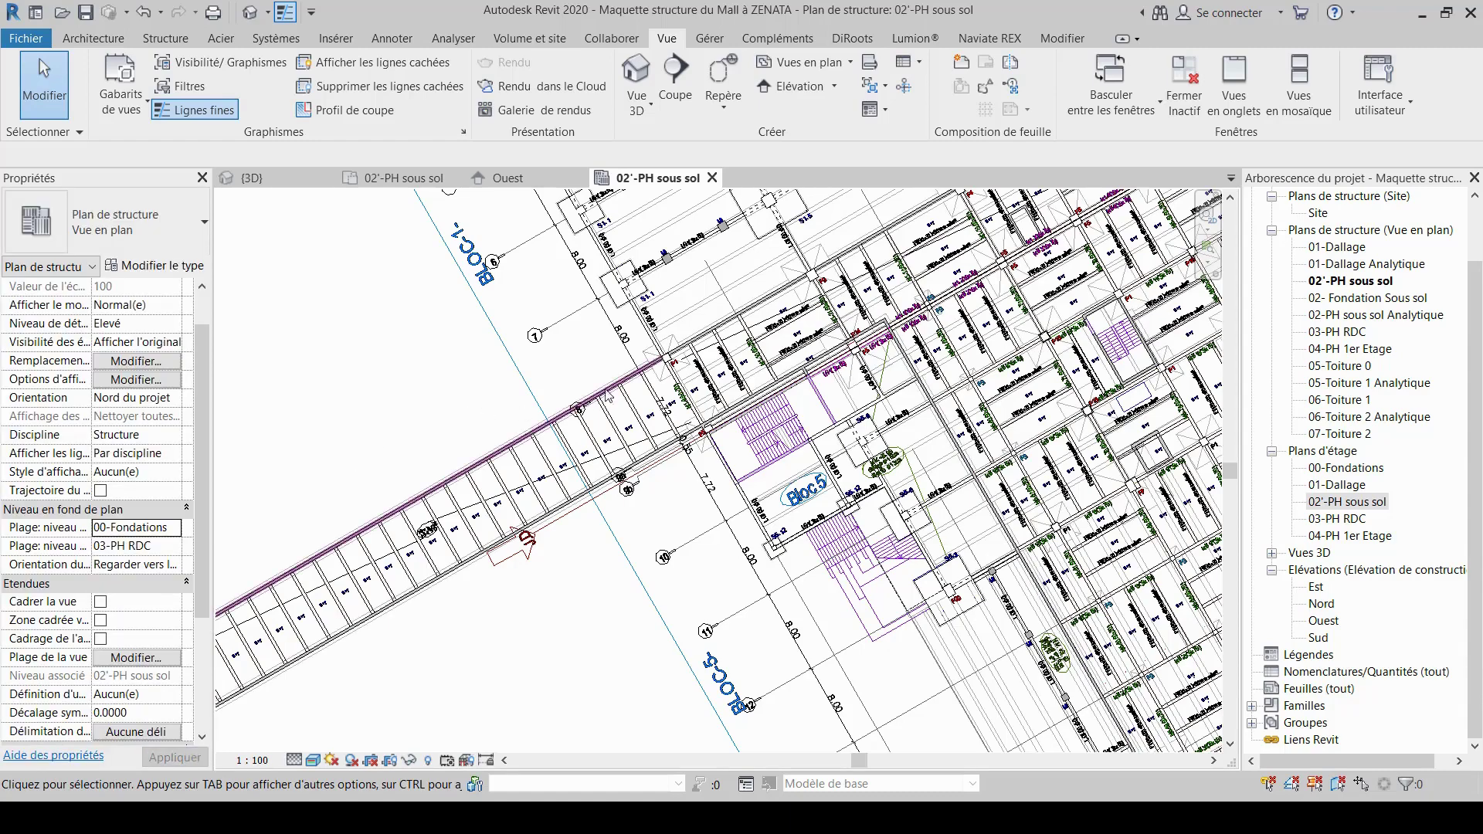
scroll(671, 340, "up", 3)
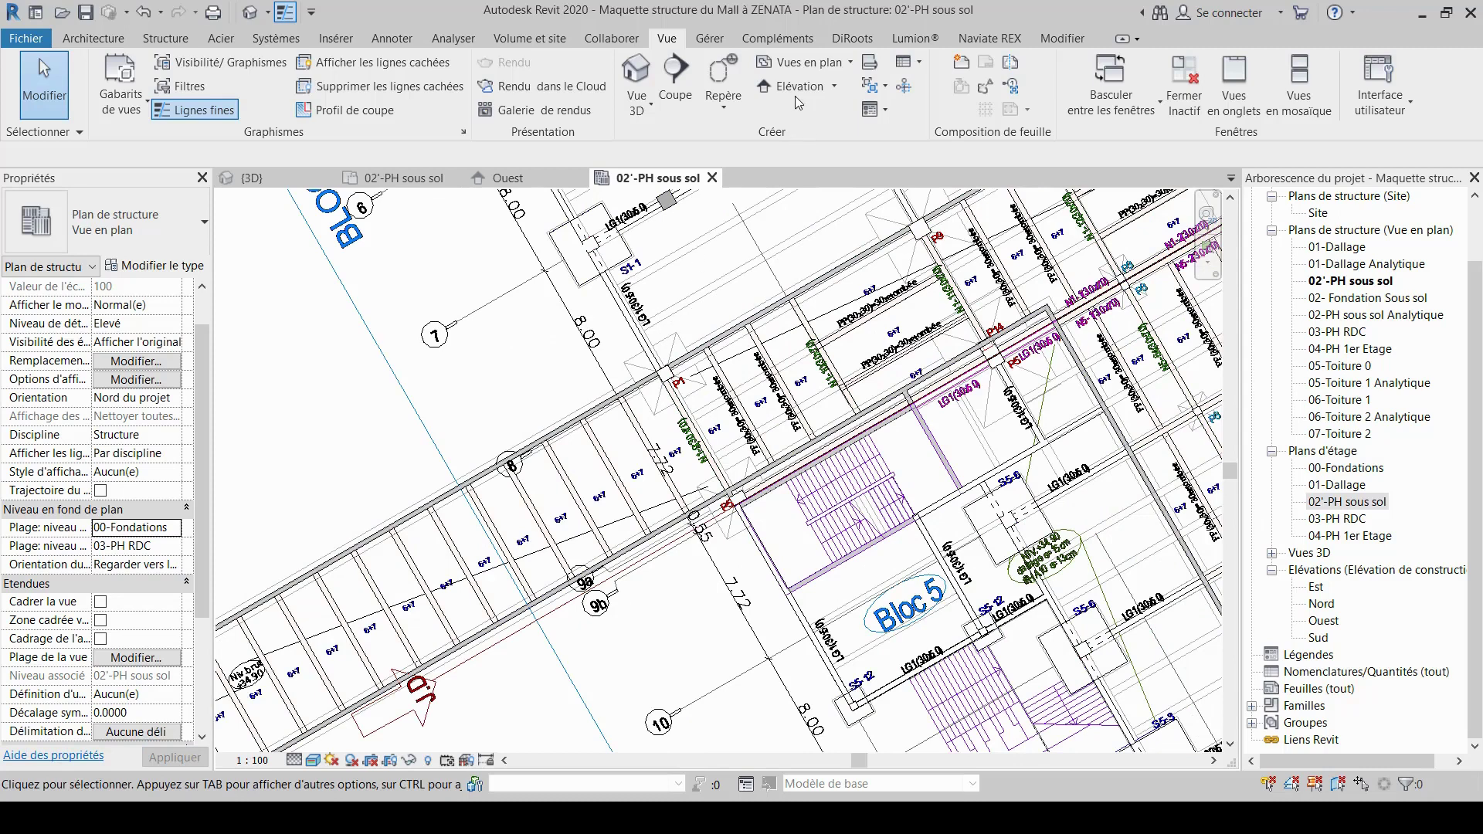
Review the weights, colours and patterns of the Lignes subcategories in the line styles, then close the dialog without changes.
left_click(708, 41)
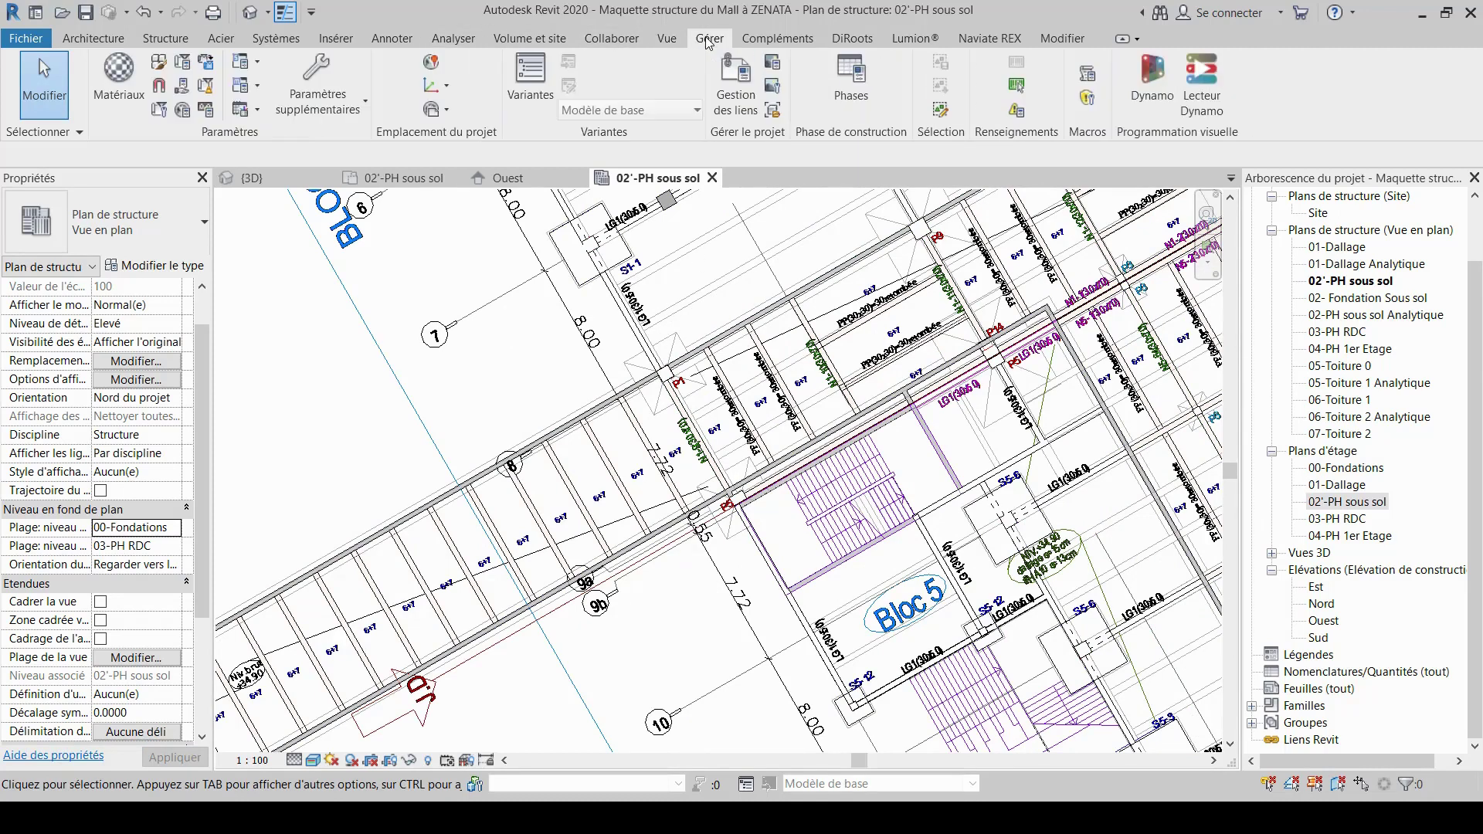
left_click(345, 108)
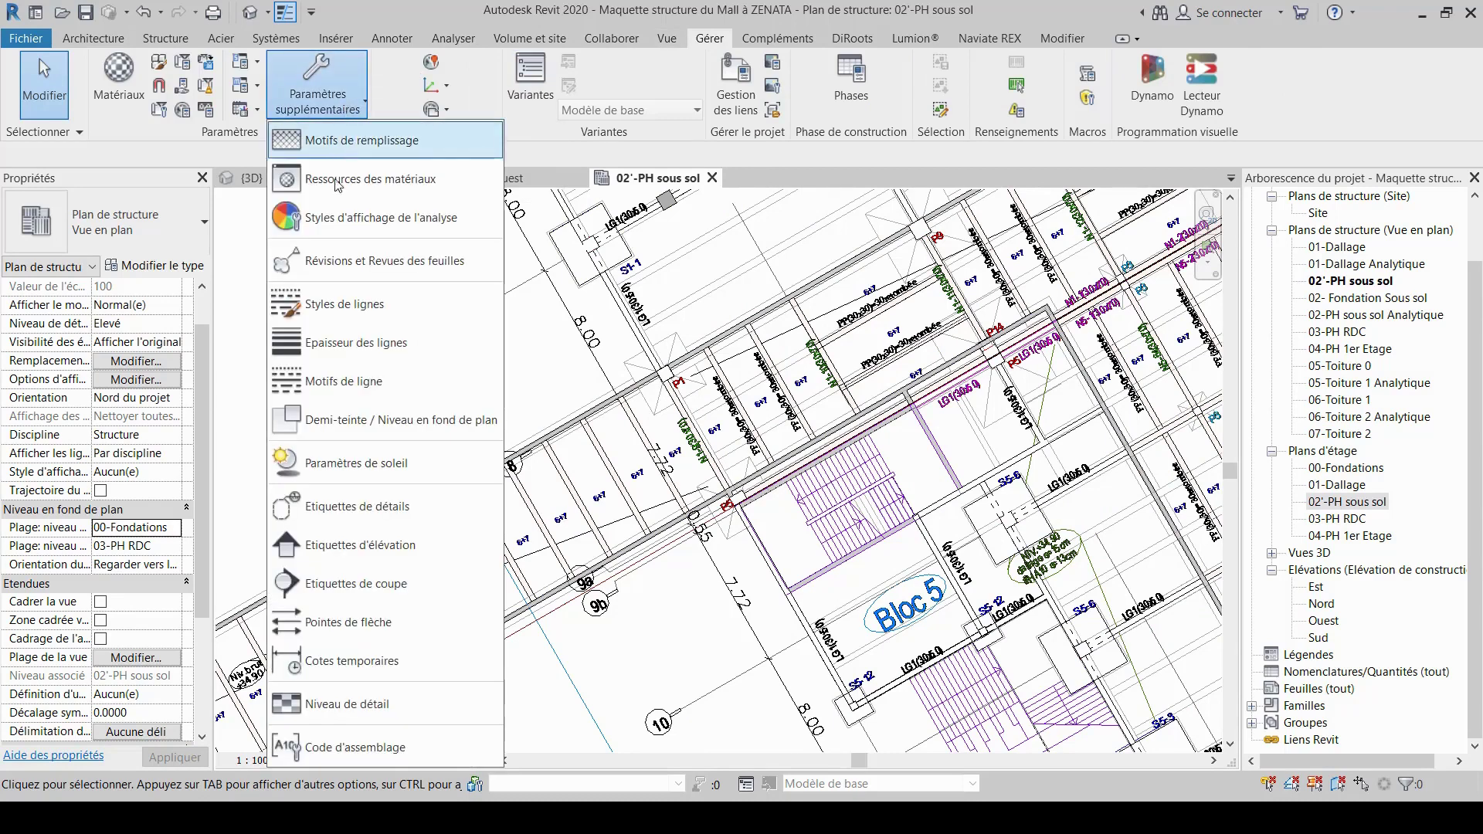
left_click(342, 306)
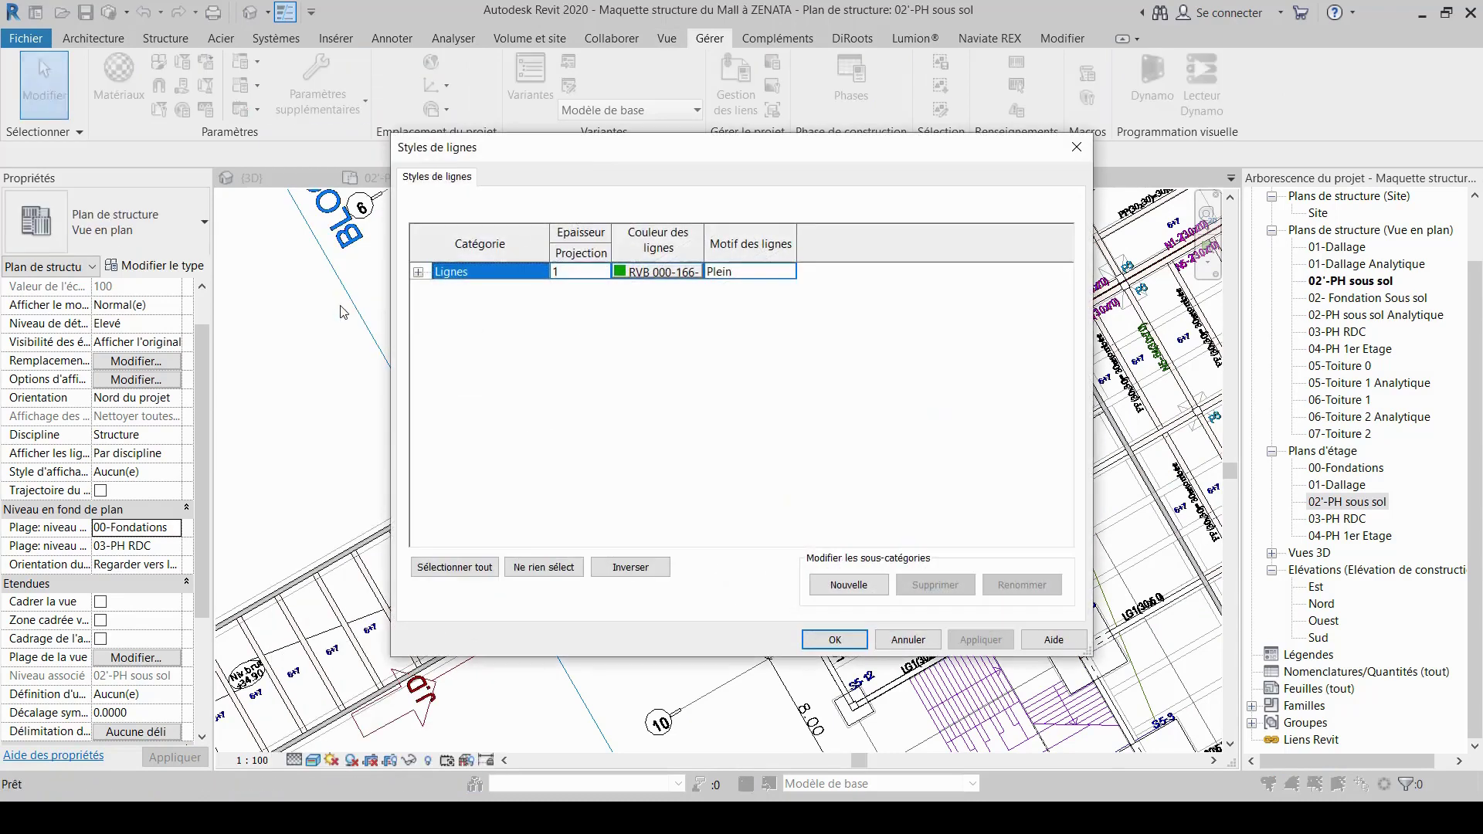
left_click(418, 272)
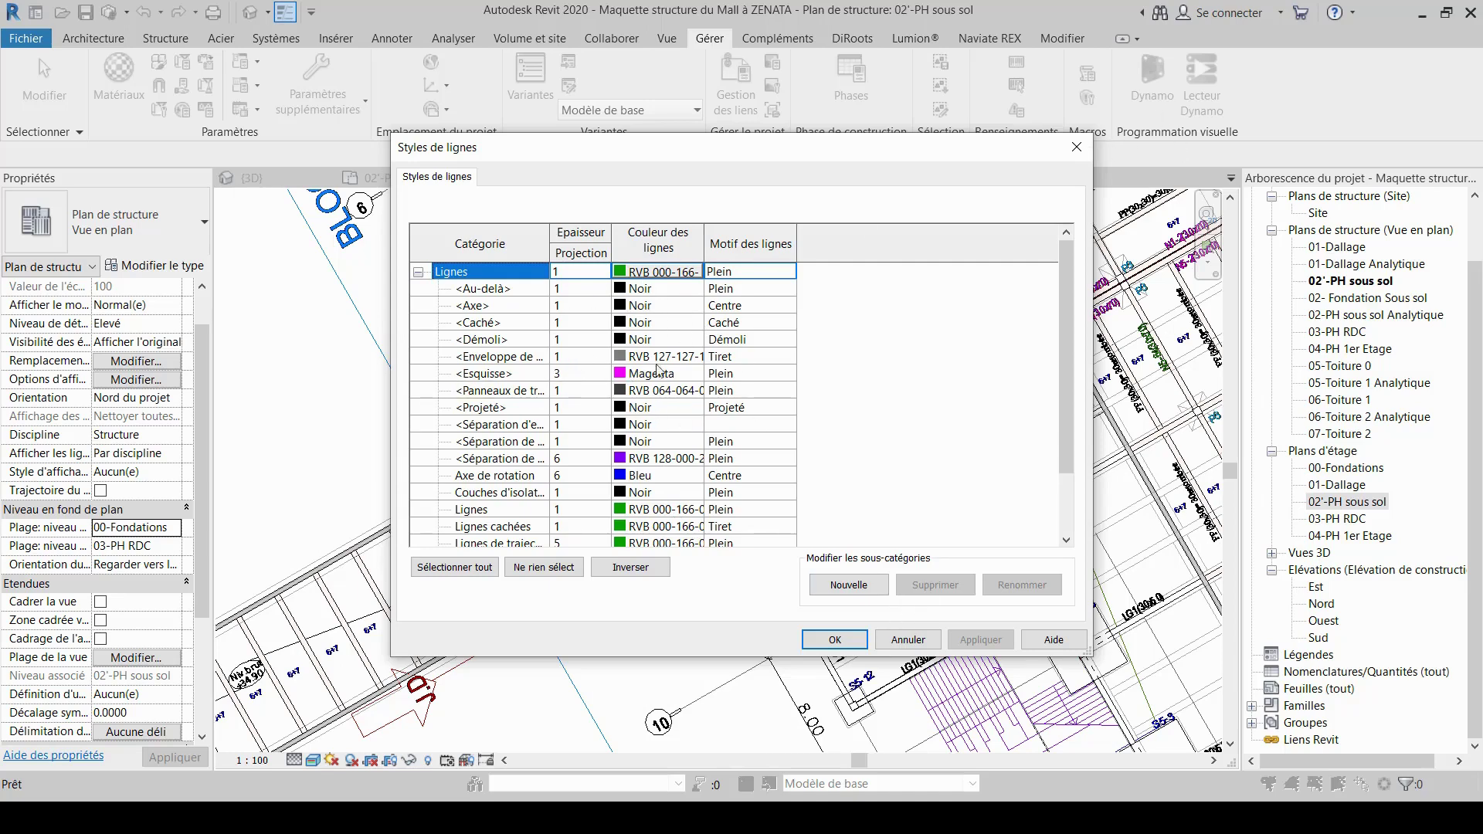
left_click(1066, 151)
scroll(564, 363, "down", 1)
scroll(563, 363, "down", 2)
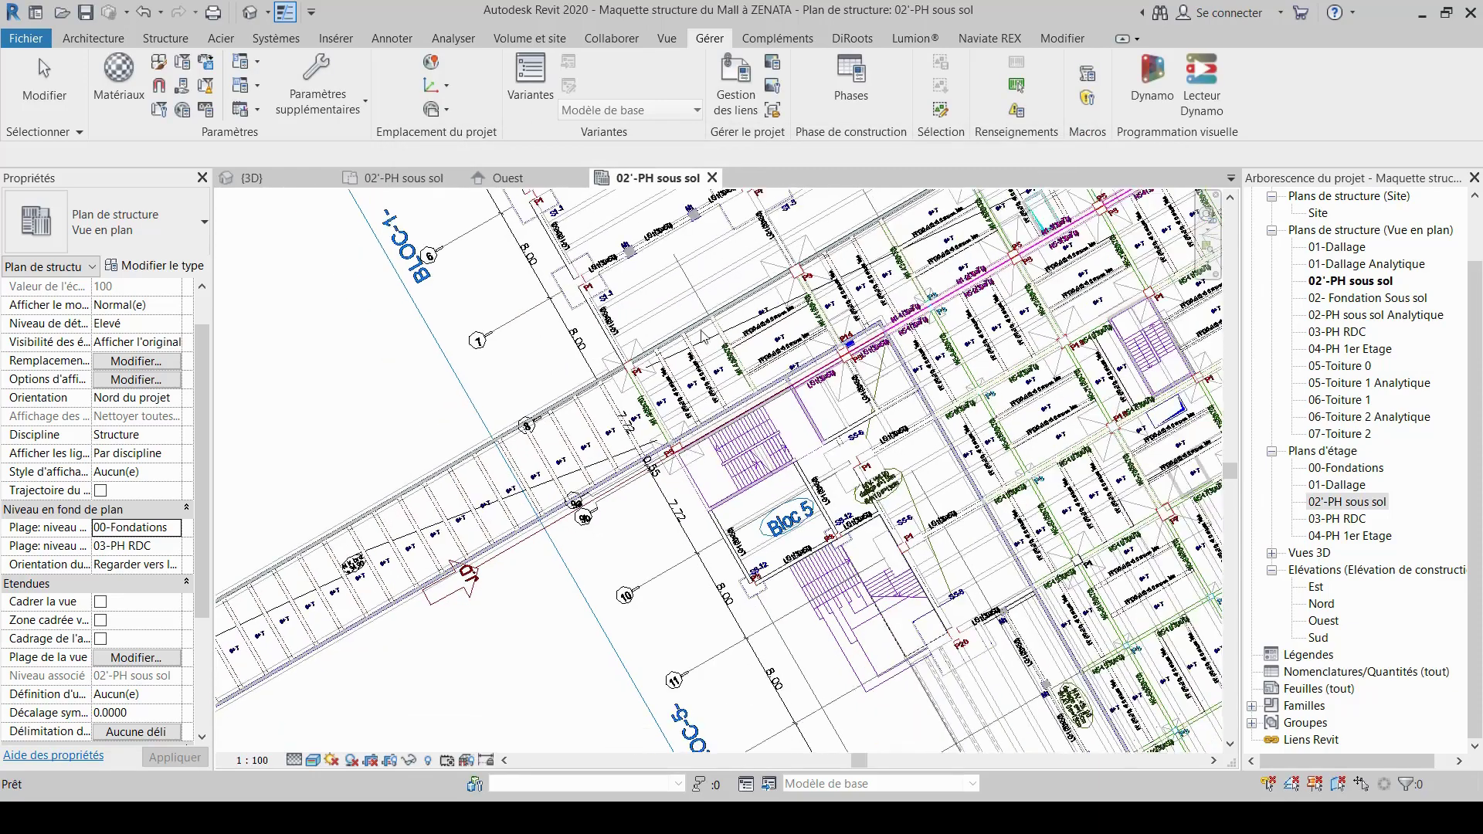
Switch to the Ouest elevation and examine the level lines and the foundations at the building's right end.
left_click(507, 178)
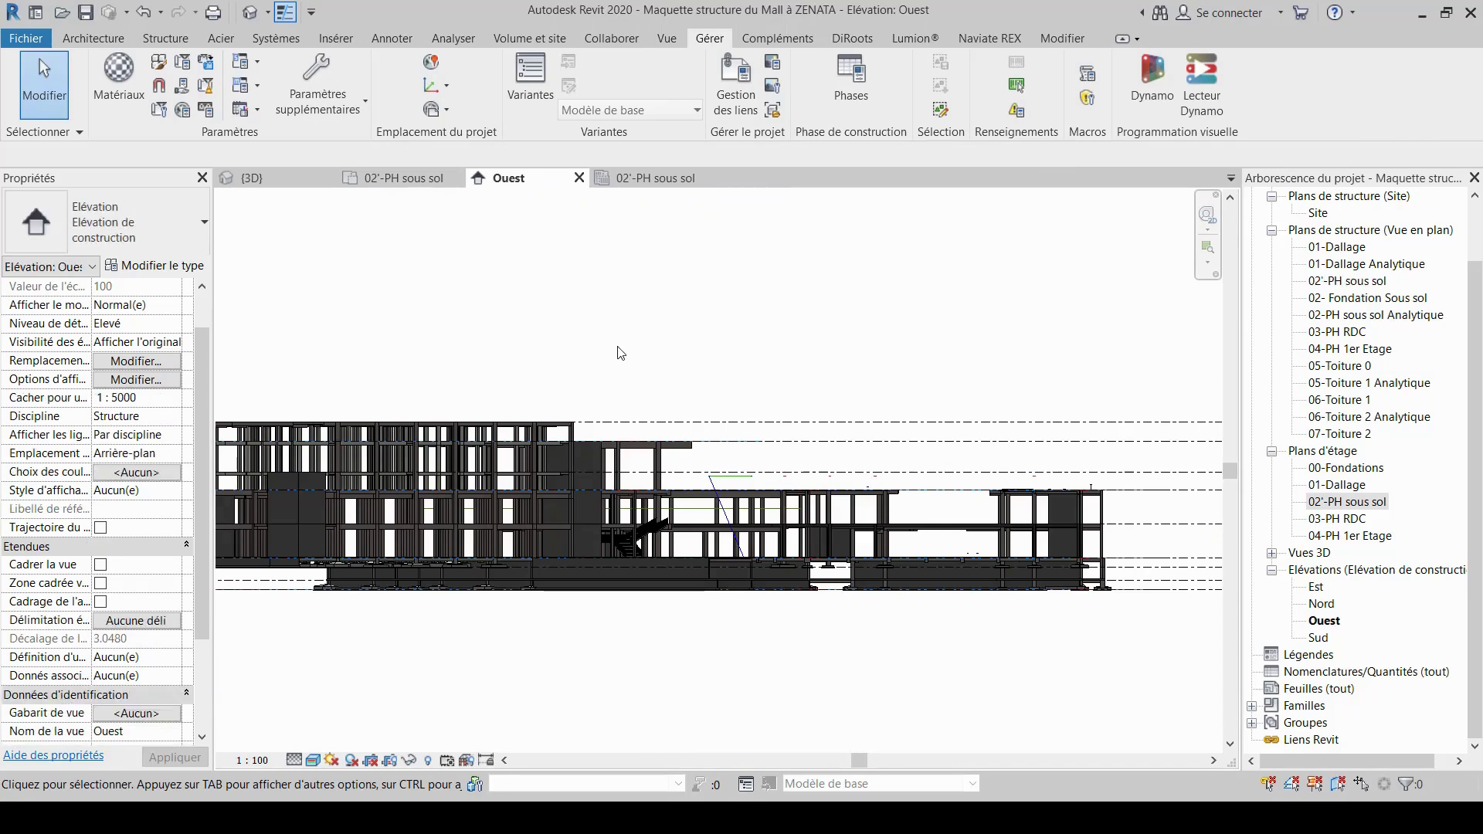
middle_click_drag(778, 384, 692, 367)
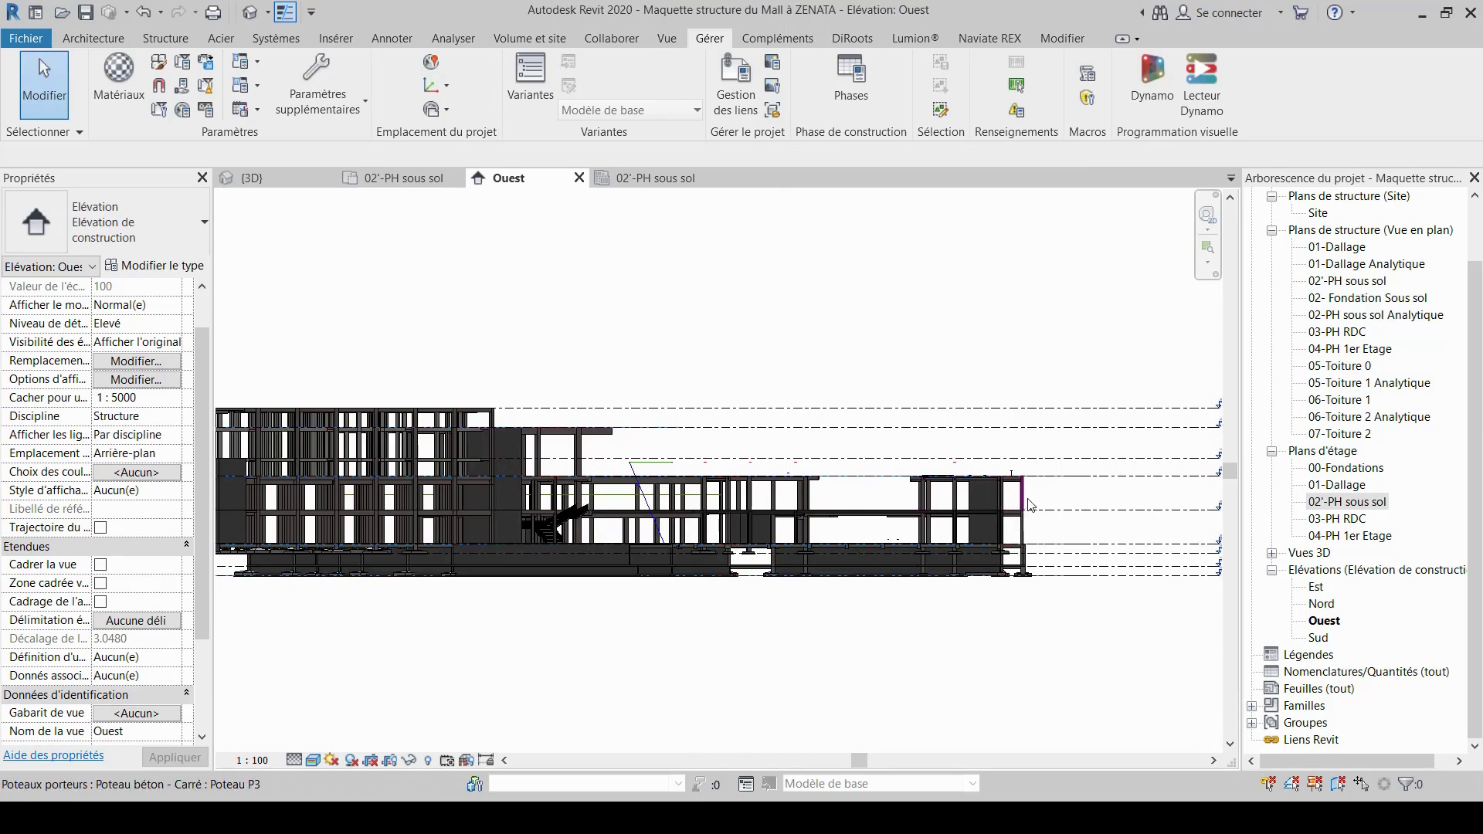
scroll(1035, 503, "up", 3)
middle_click_drag(1036, 499, 779, 424)
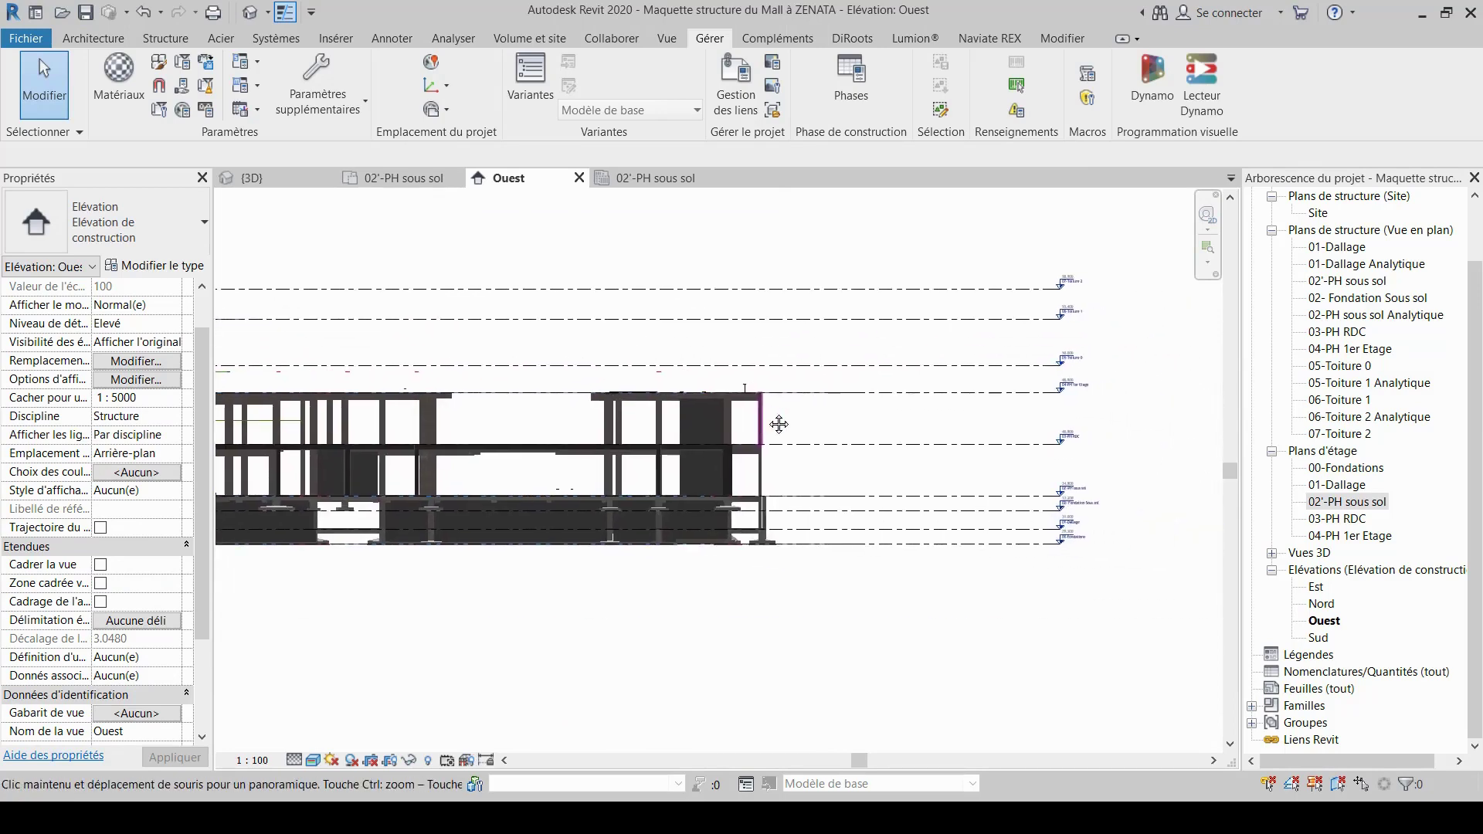
scroll(997, 423, "up", 2)
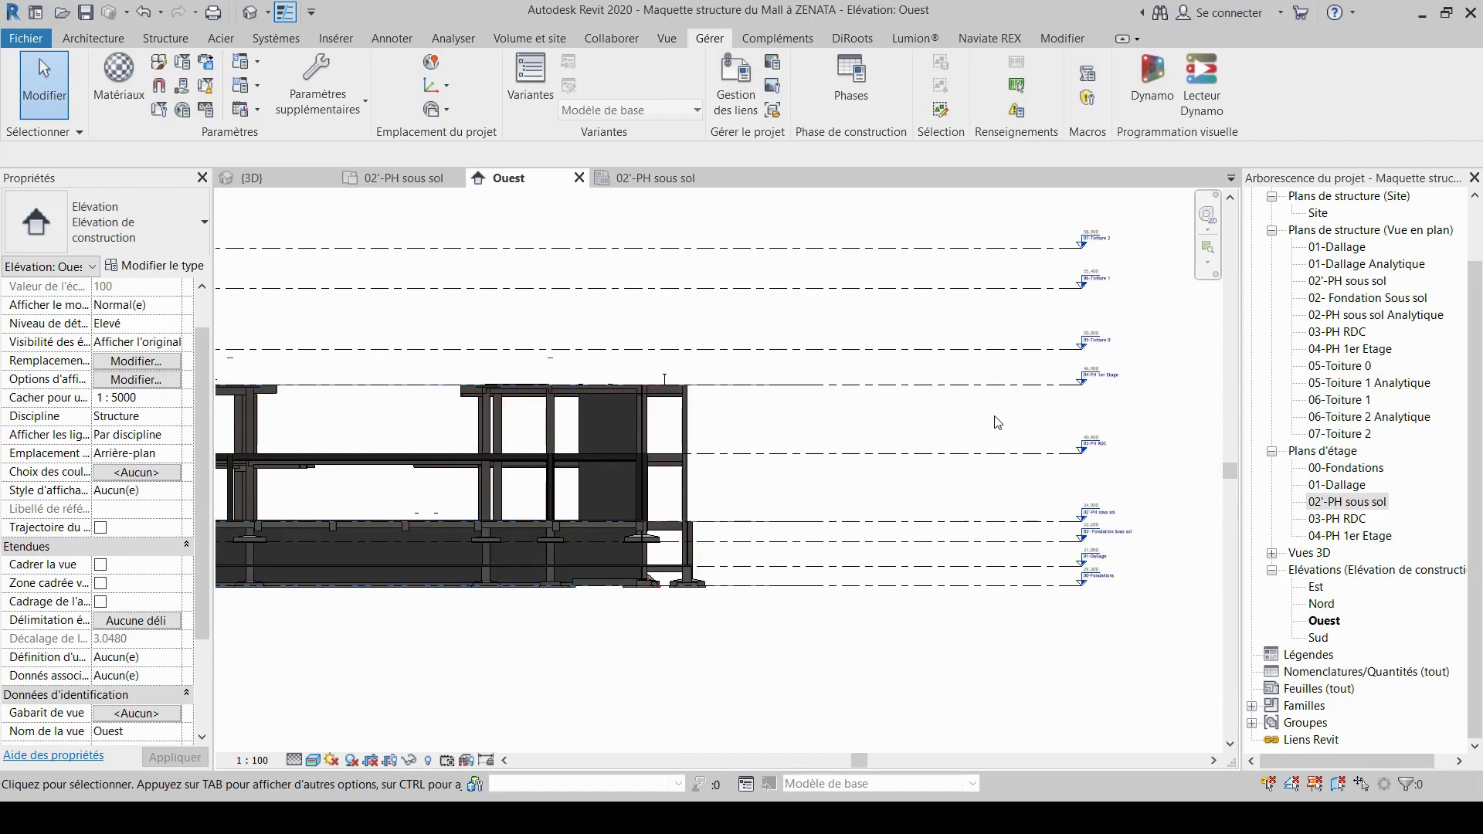
middle_click_drag(872, 425, 954, 408)
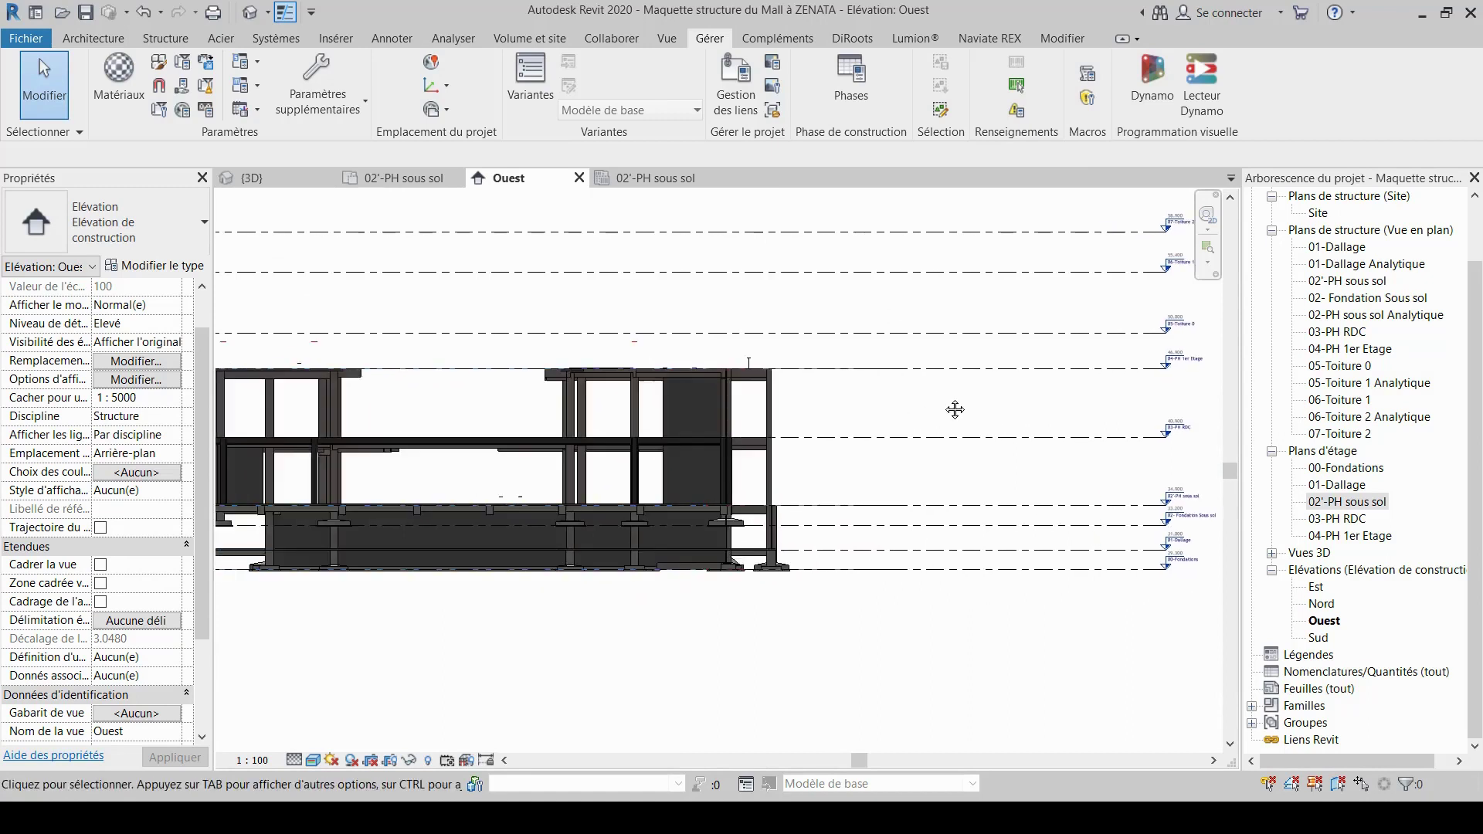
middle_click_drag(1048, 485, 1070, 473)
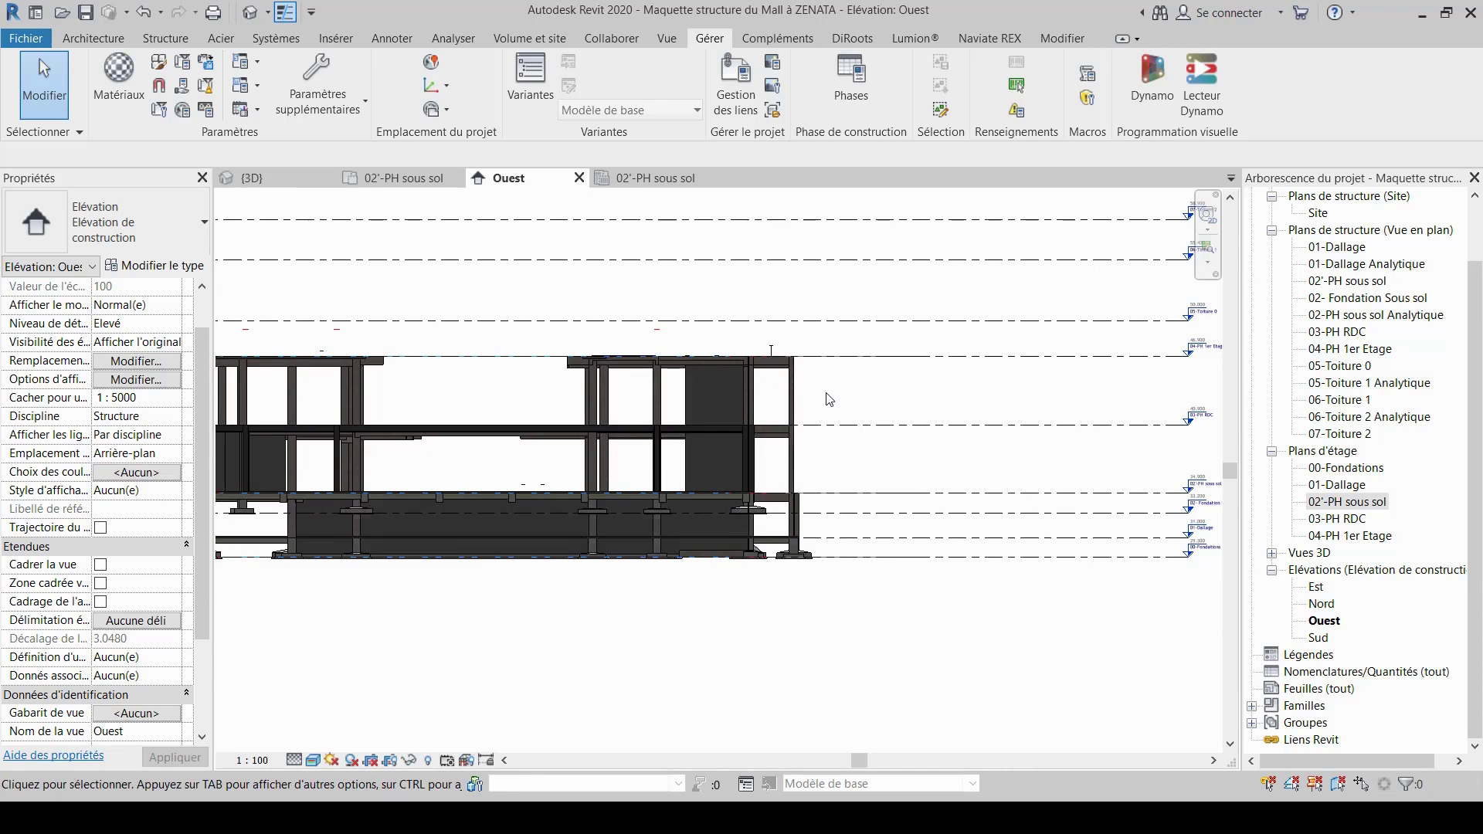
middle_click_drag(828, 399, 932, 396)
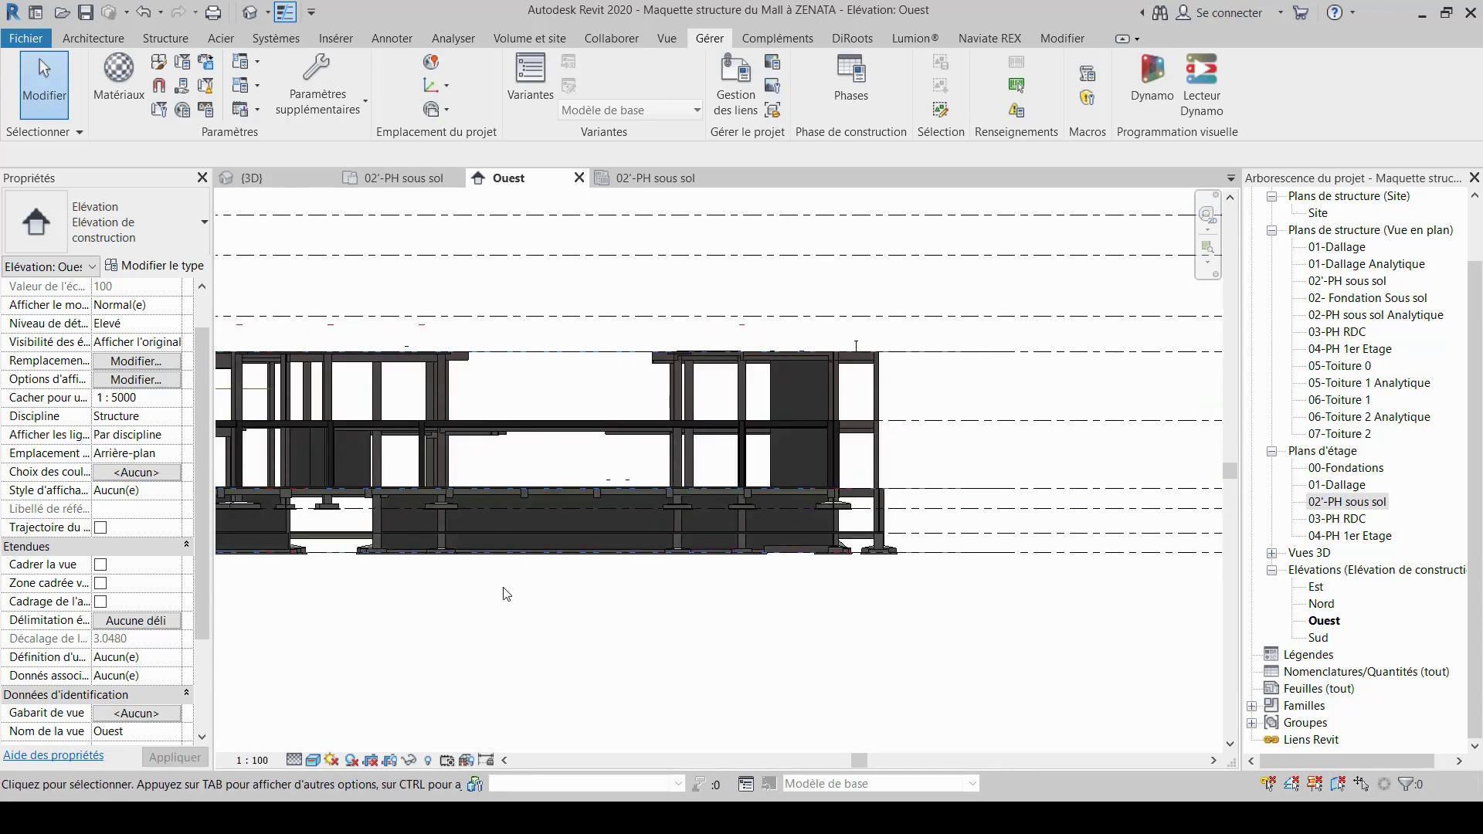
Examine the rest of the Ouest elevation, from the basement foundations across to the far left end and up to the upper-storey columns.
middle_click_drag(503, 594, 682, 602)
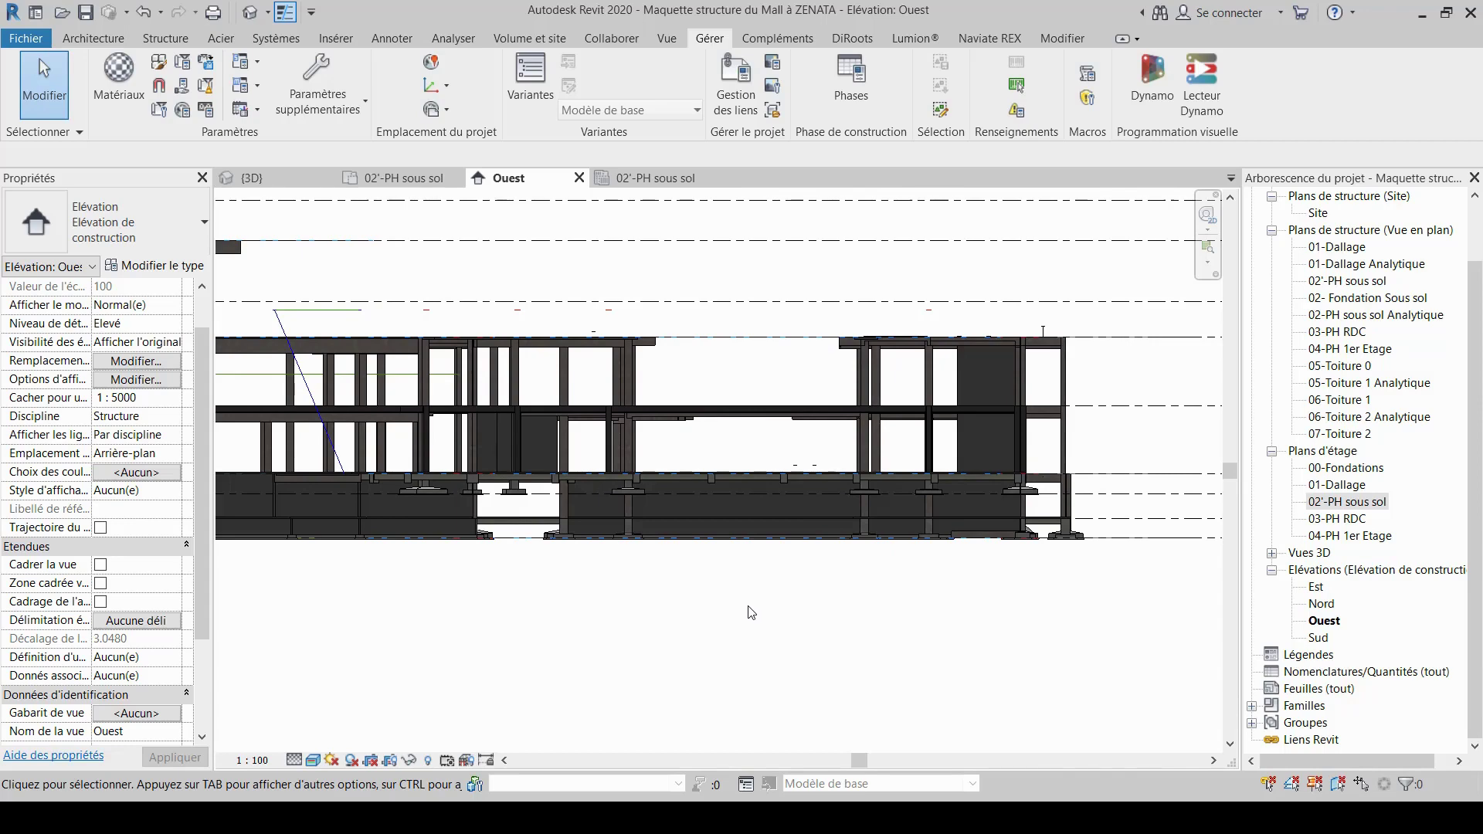
scroll(511, 657, "down", 1)
middle_click_drag(467, 655, 676, 645)
middle_click_drag(446, 621, 679, 623)
scroll(297, 599, "up", 2)
middle_click_drag(297, 599, 749, 650)
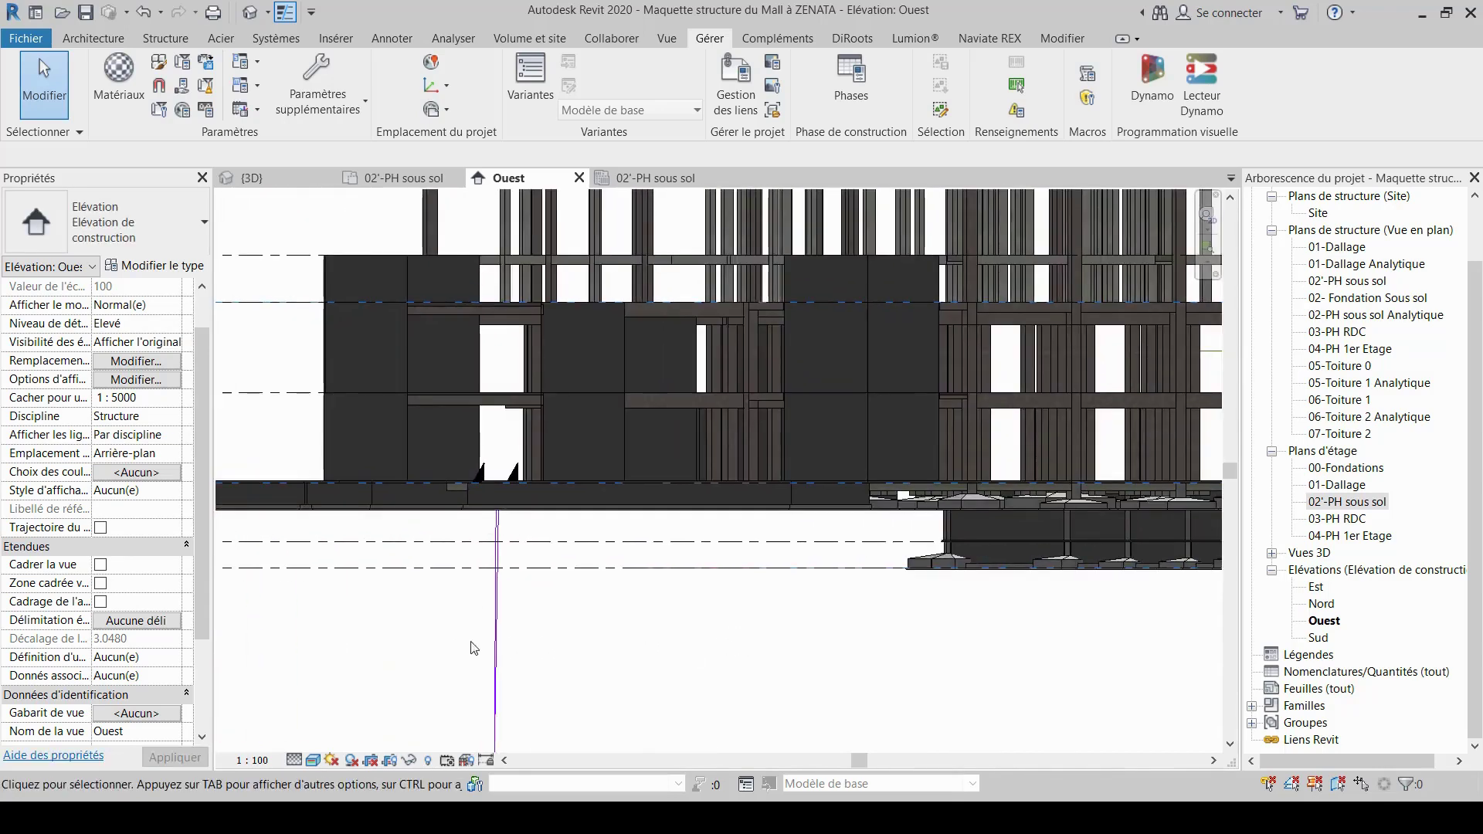
middle_click_drag(538, 647, 672, 645)
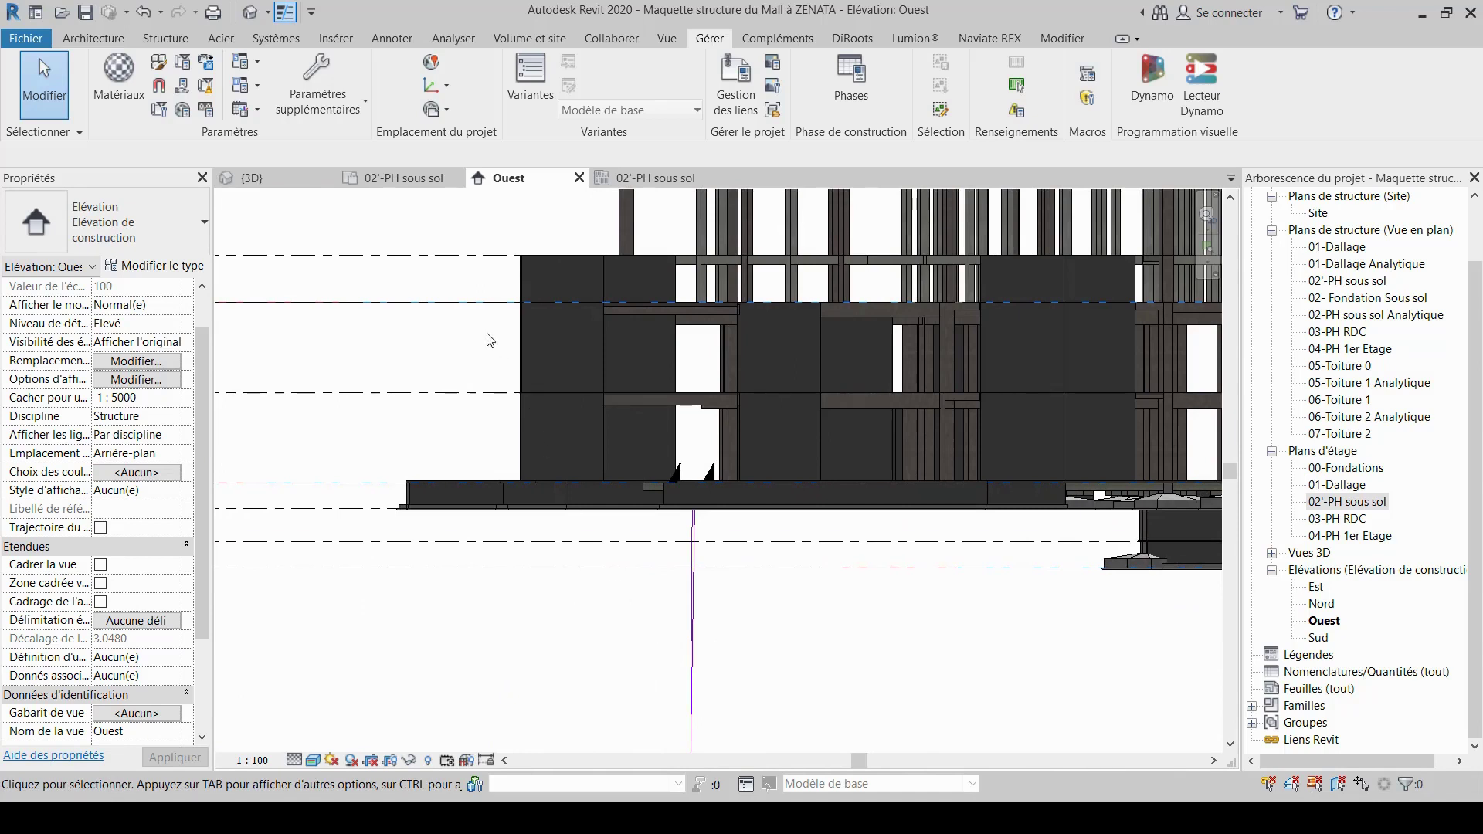
middle_click_drag(487, 340, 420, 599)
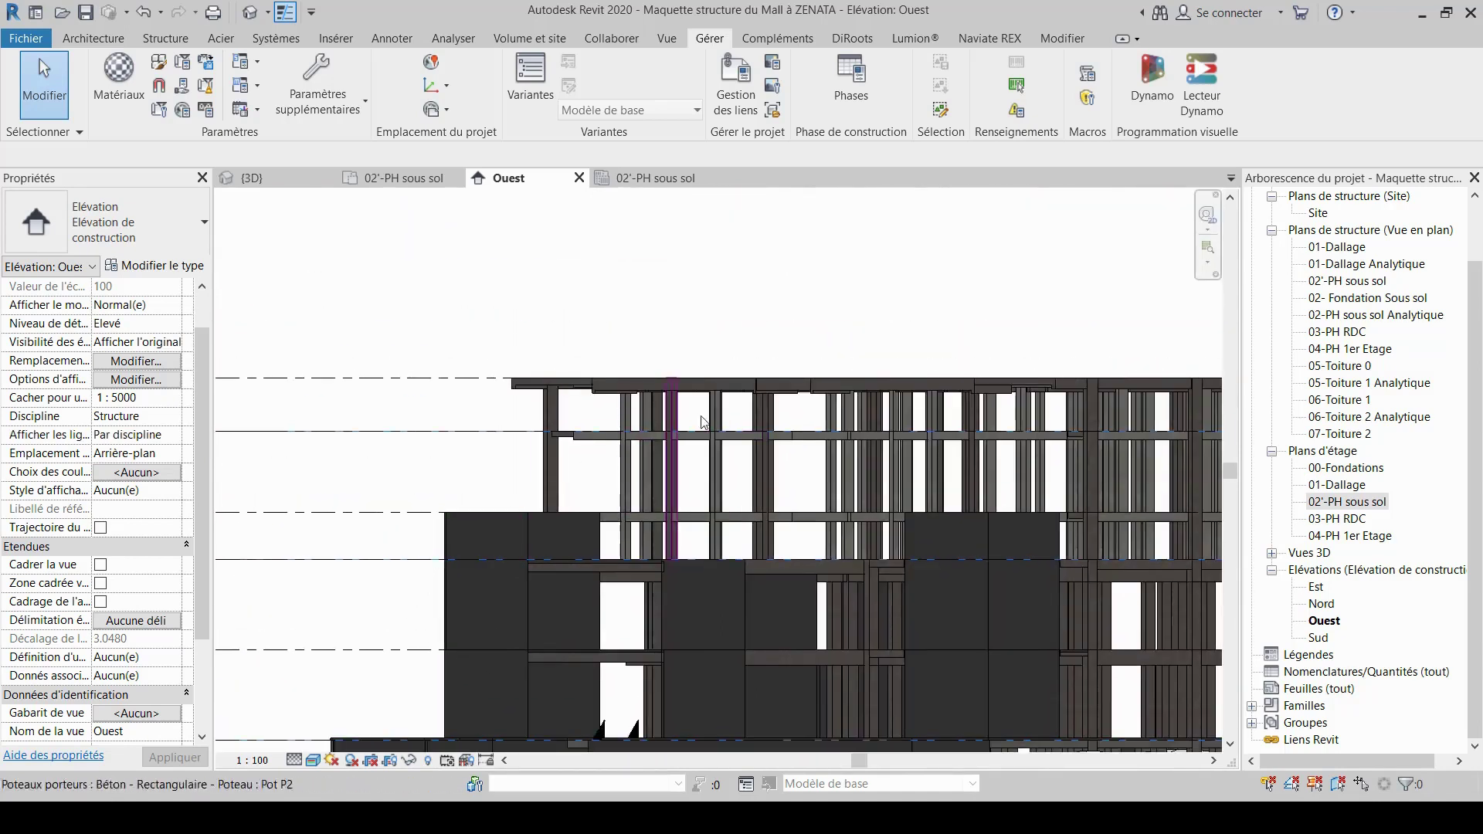
scroll(796, 432, "up", 1)
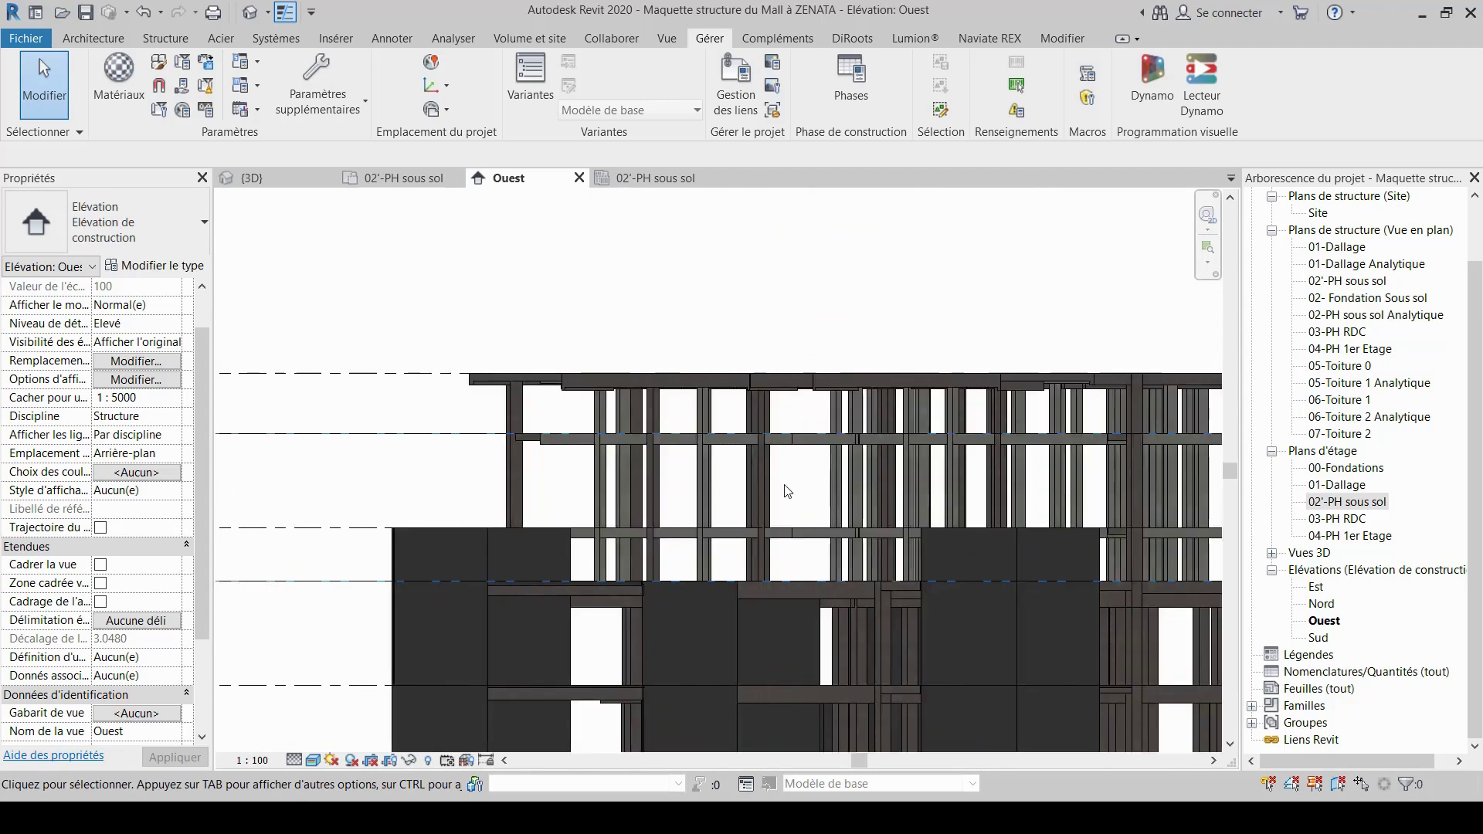
middle_click_drag(788, 486, 562, 384)
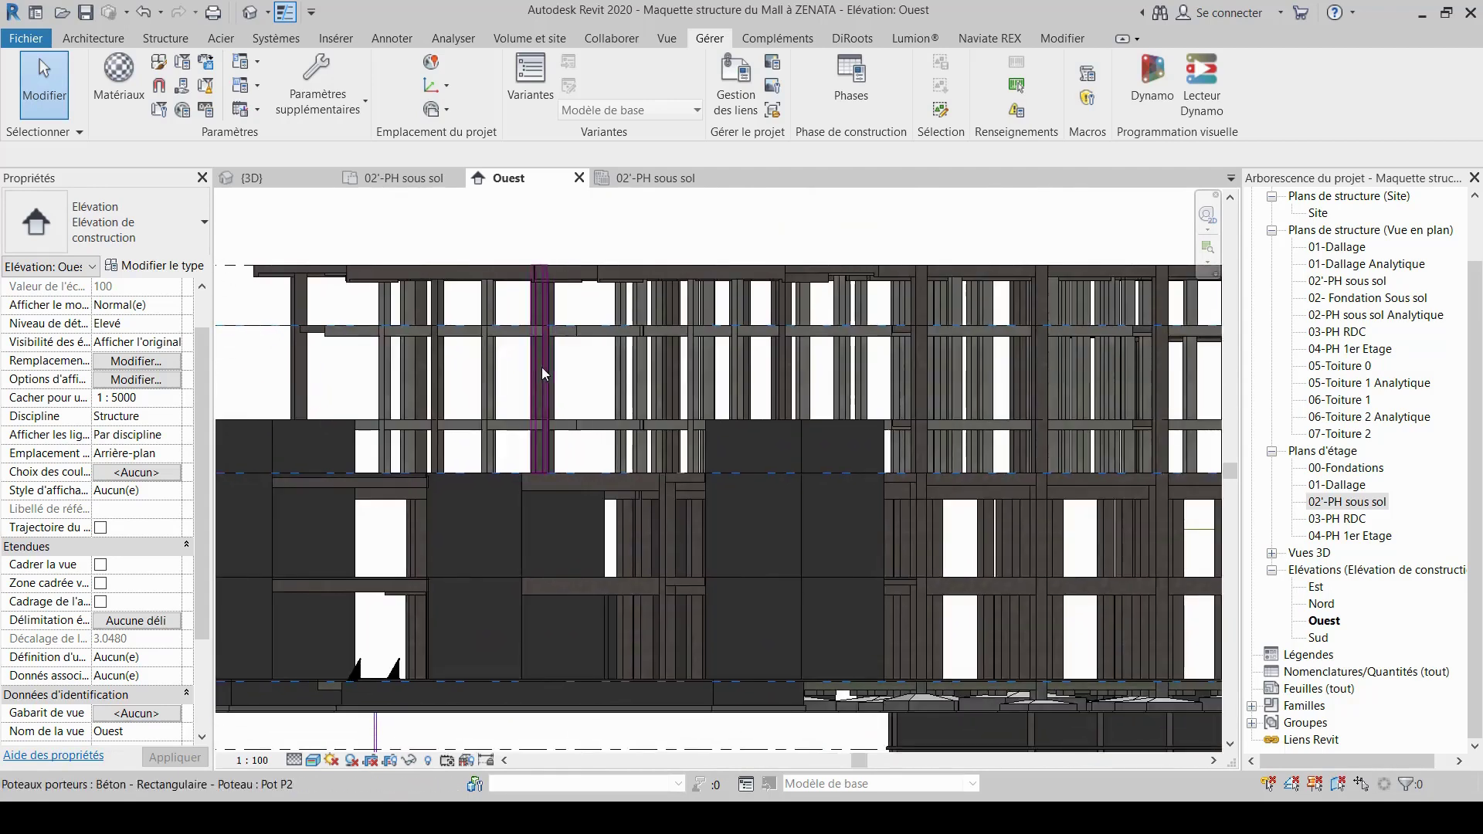